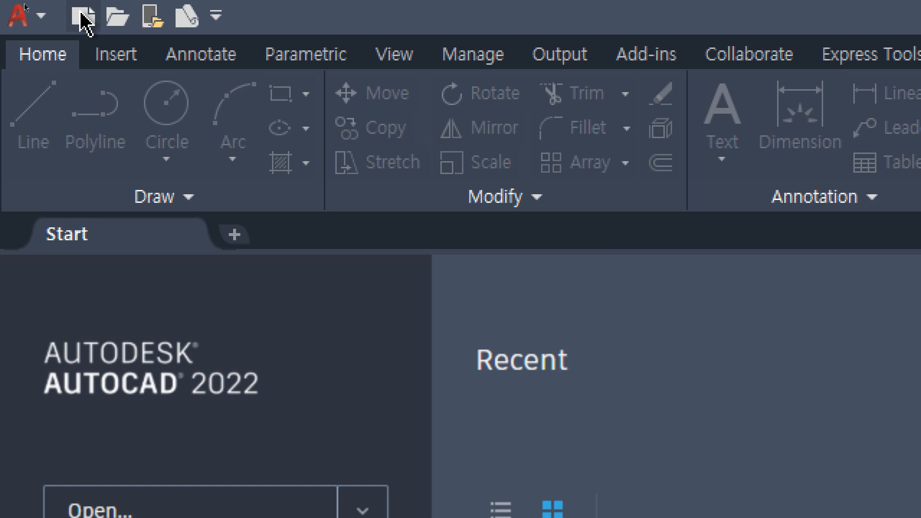
- Start a new drawing and select the acadiso.dwt template in the template list
{"action": "left_click", "coordinate": [45, 20]}
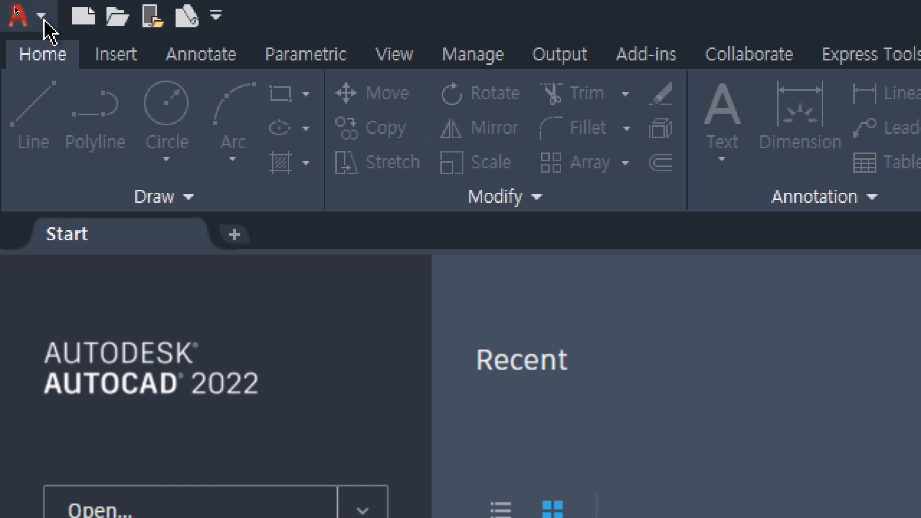
{"action": "left_click", "coordinate": [44, 20]}
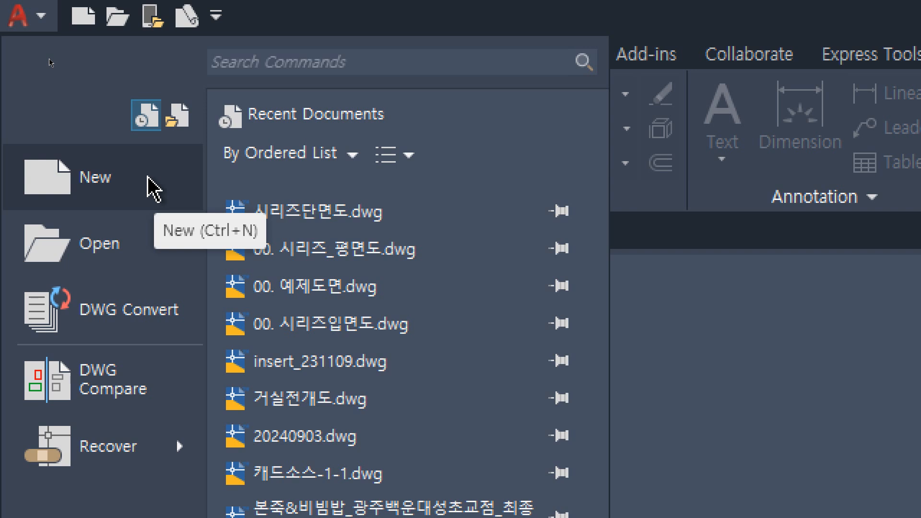
{"action": "left_click", "coordinate": [147, 177]}
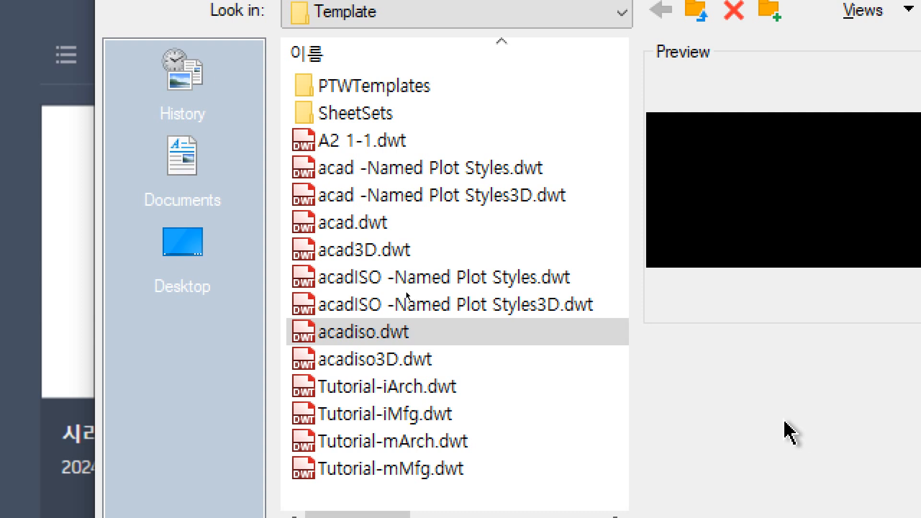
{"action": "left_click", "coordinate": [431, 223]}
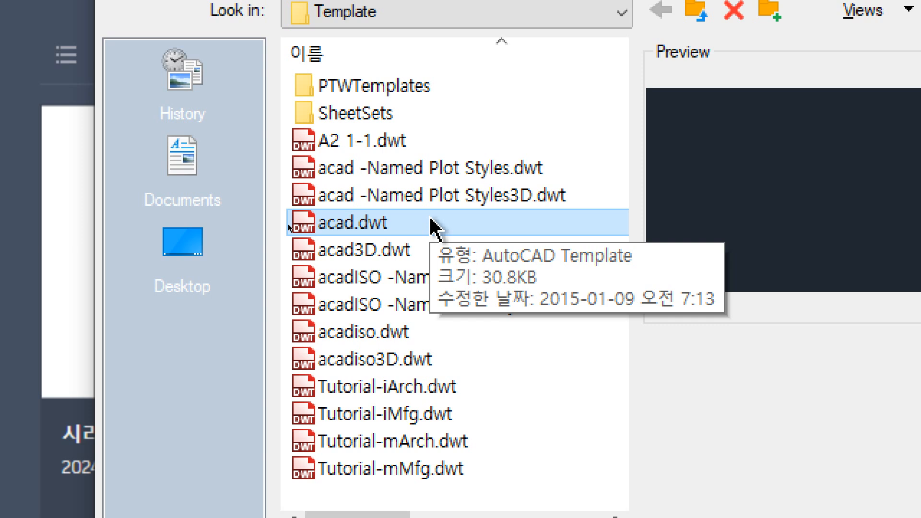
{"action": "left_click", "coordinate": [434, 334]}
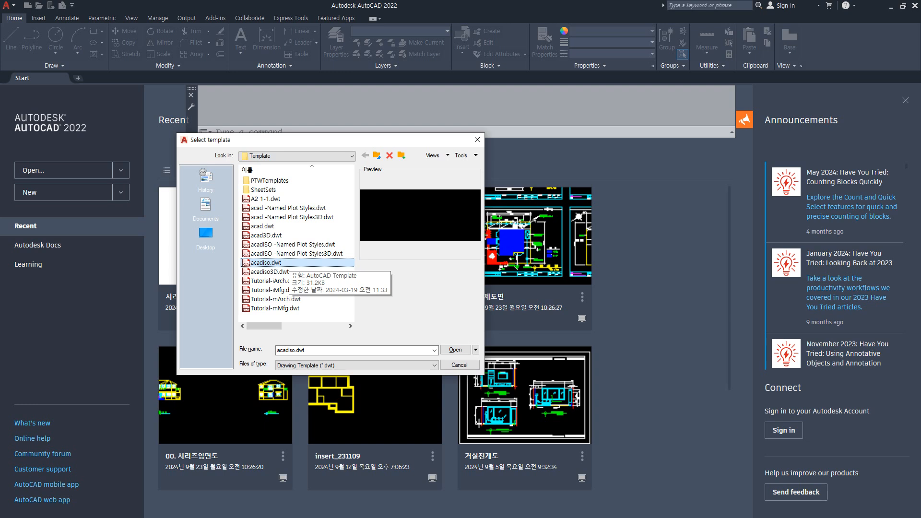
- Switch to Notepad and add two lines, acad.dwt and acadiso.dwt, below the GUI line
{"action": "key", "text": "alt+Tab"}
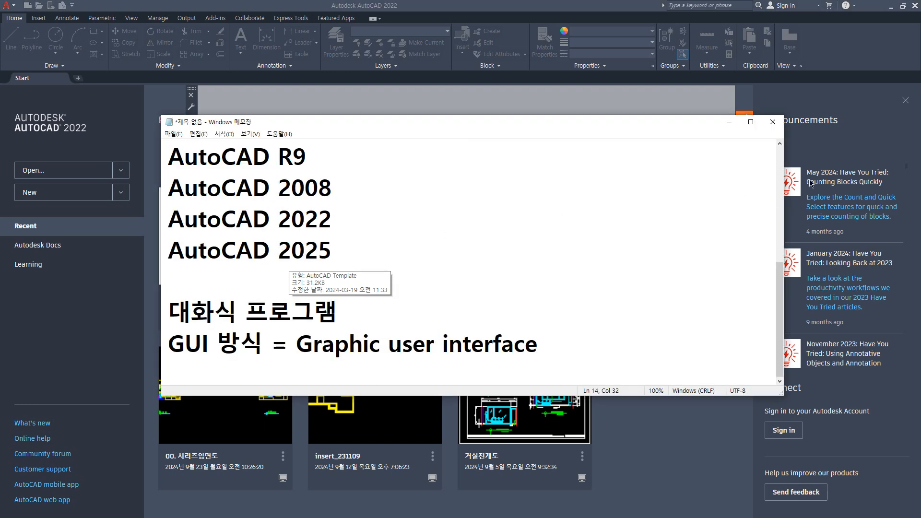
{"action": "key", "text": "alt+Tab"}
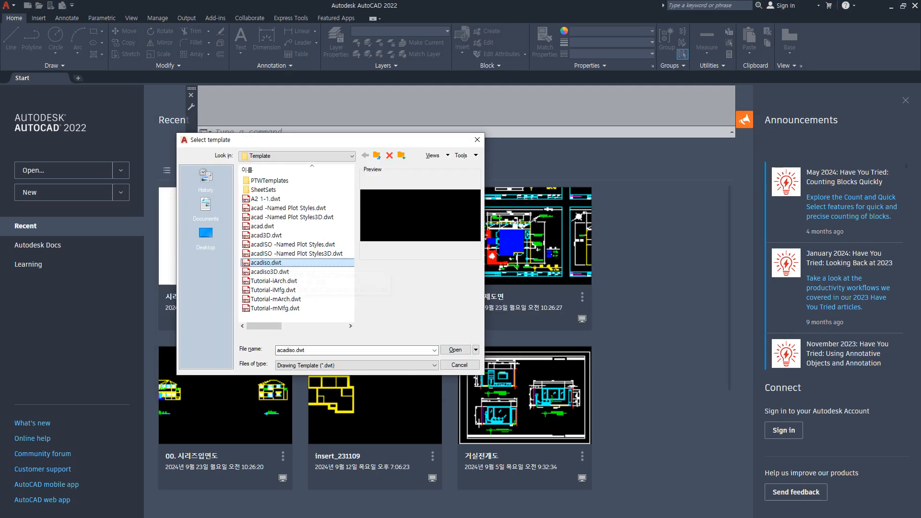
{"action": "key", "text": "alt+Tab"}
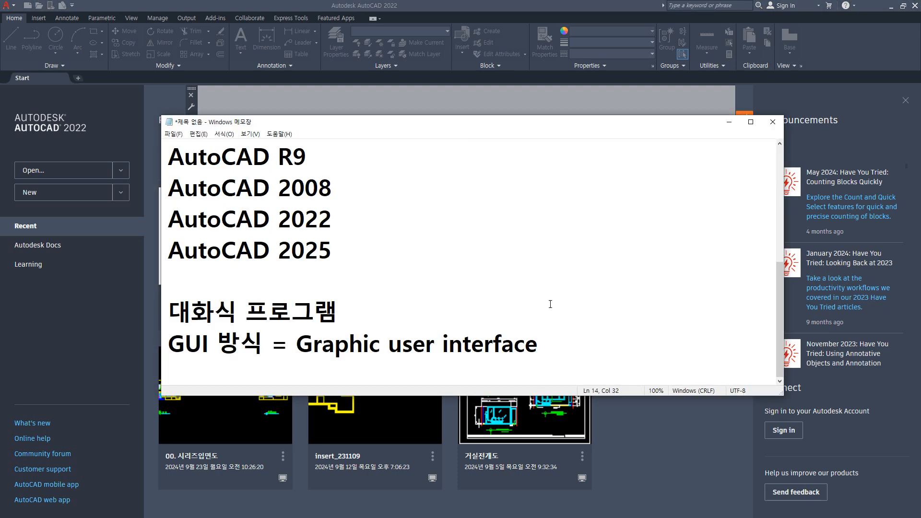
{"action": "key", "text": "Return"}
{"action": "type", "text": "A"}
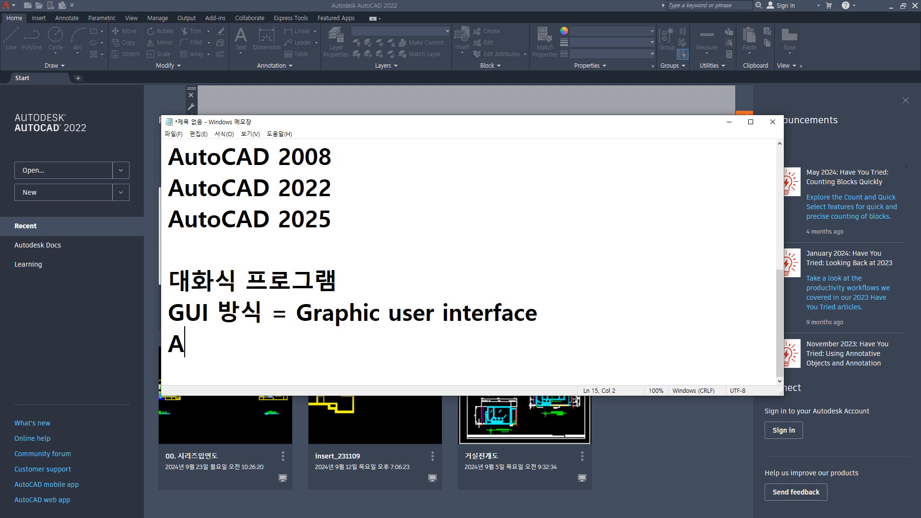
{"action": "key", "text": "BackSpace"}
{"action": "type", "text": "acad.dwt"}
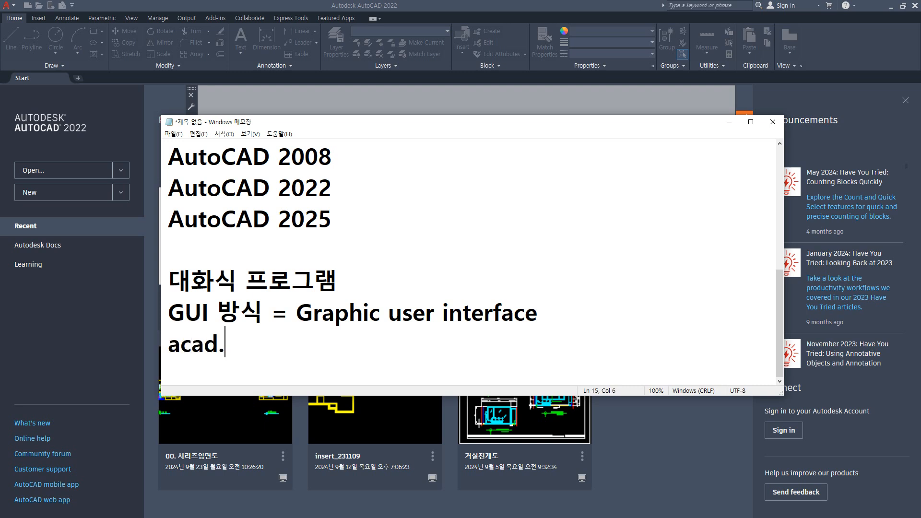
{"action": "key", "text": "Return"}
{"action": "type", "text": "acadiso.dw"}
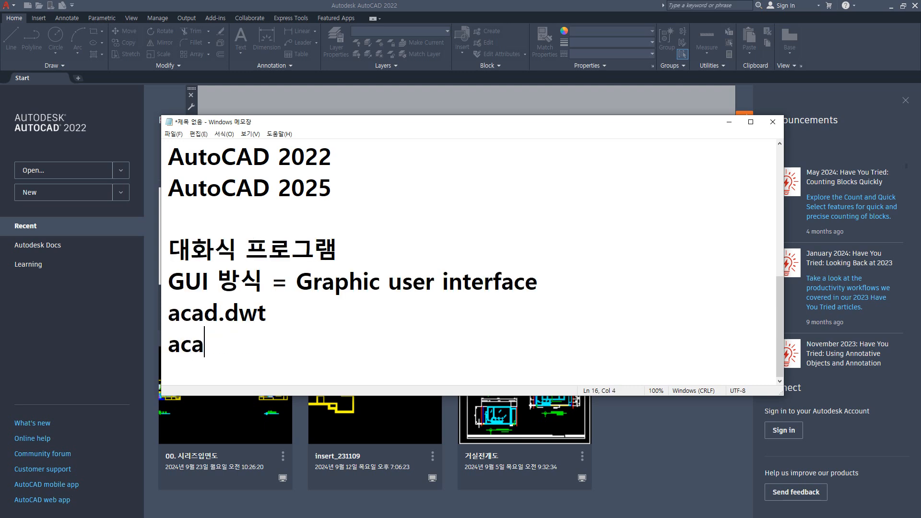
{"action": "type", "text": "t"}
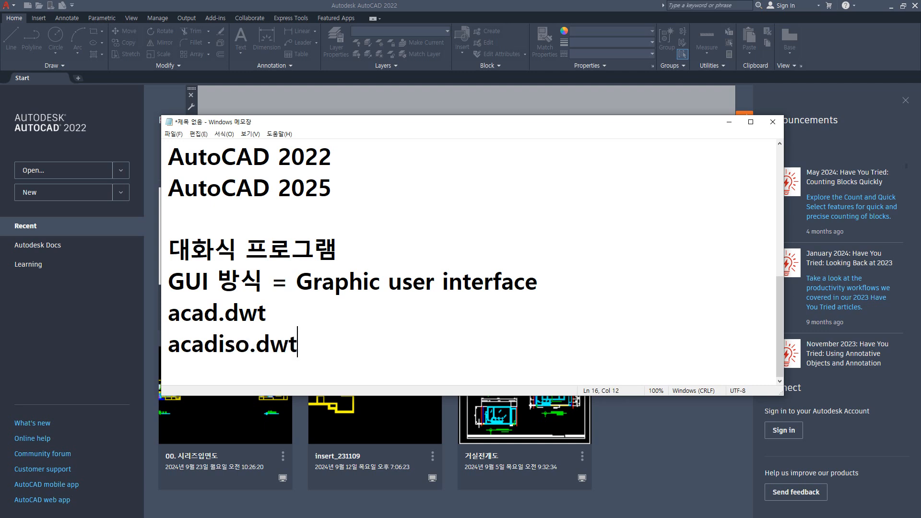
- Insert a blank line between the GUI line and acad.dwt in the note
{"action": "key", "text": "Up"}
{"action": "key", "text": "Up"}
{"action": "key", "text": "End"}
{"action": "key", "text": "Return"}
{"action": "key", "text": "Down"}
{"action": "key", "text": "Down"}
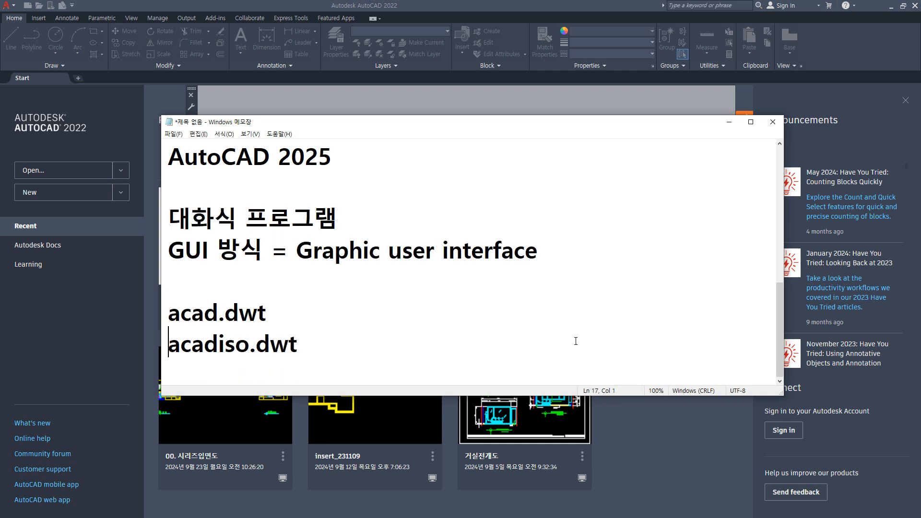
{"action": "key", "text": "Left"}
{"action": "key", "text": "Return"}
{"action": "key", "text": "BackSpace"}
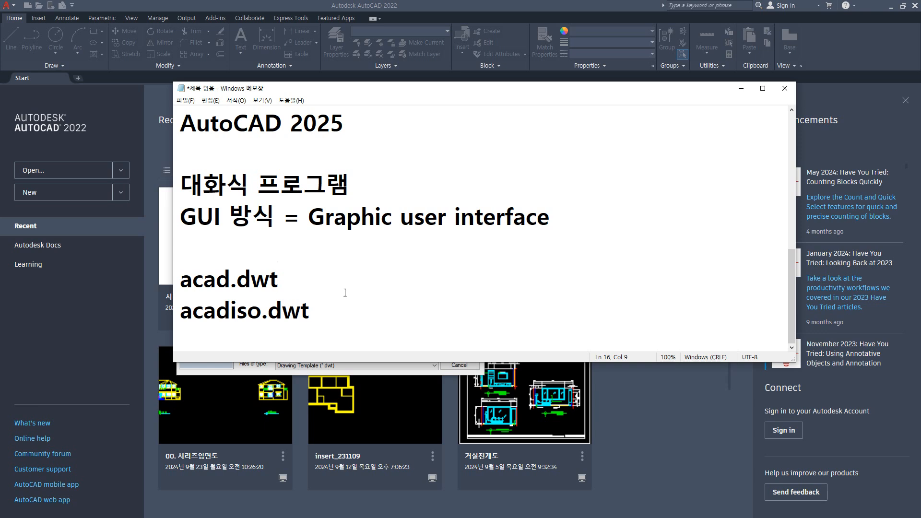
- Append "- 인치" to the acad.dwt line and "- mm" to the acadiso.dwt line
{"action": "key", "text": "Up"}
{"action": "key", "text": "Down"}
{"action": "key", "text": "End"}
{"action": "type", "text": "-"}
{"action": "type", "text": "인치"}
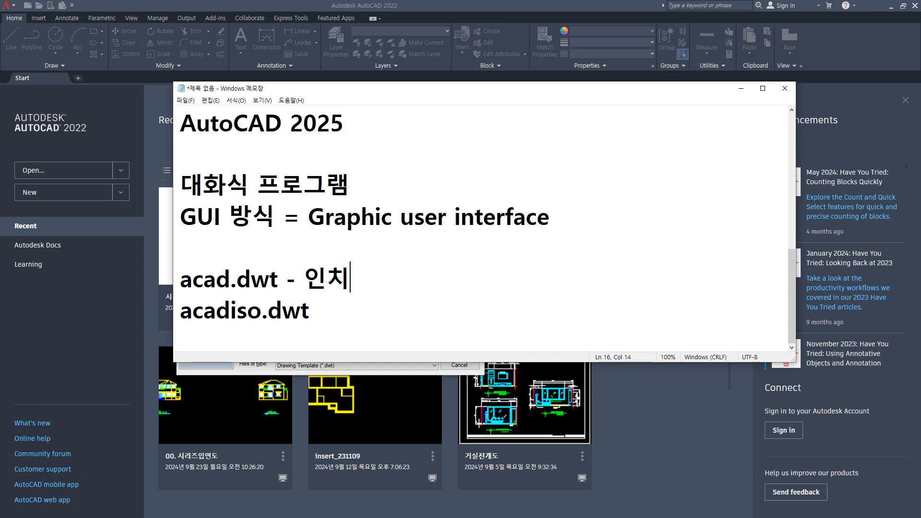
{"action": "key", "text": "Down"}
{"action": "type", "text": "- mm"}
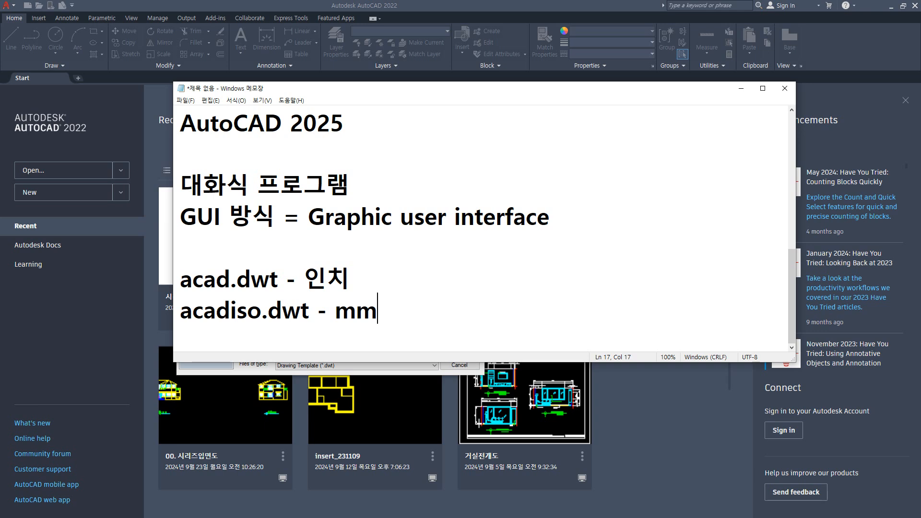
- Add a line "ISO" below acadiso.dwt and, after a blank line, the line "ISO 9001회득"
{"action": "key", "text": "Return"}
{"action": "type", "text": "ISO"}
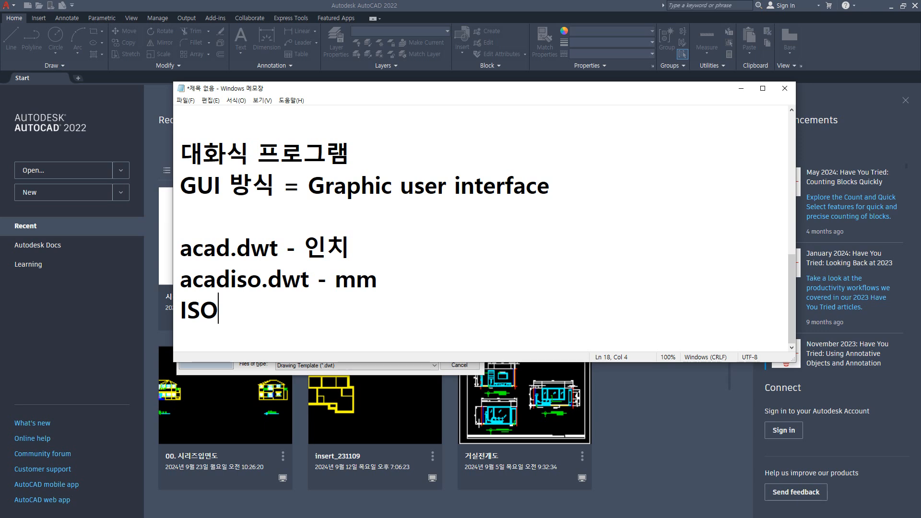
{"action": "key", "text": "Return"}
{"action": "key", "text": "Return"}
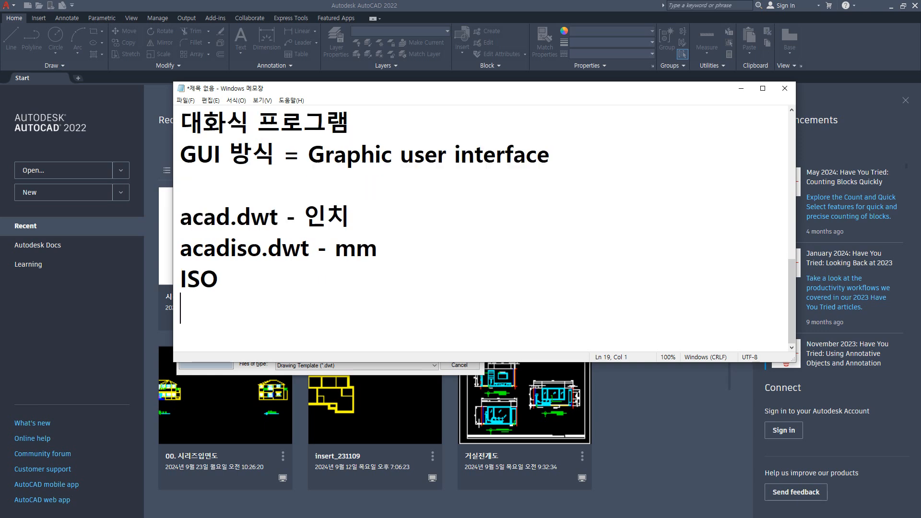
{"action": "type", "text": "ISO 9001호"}
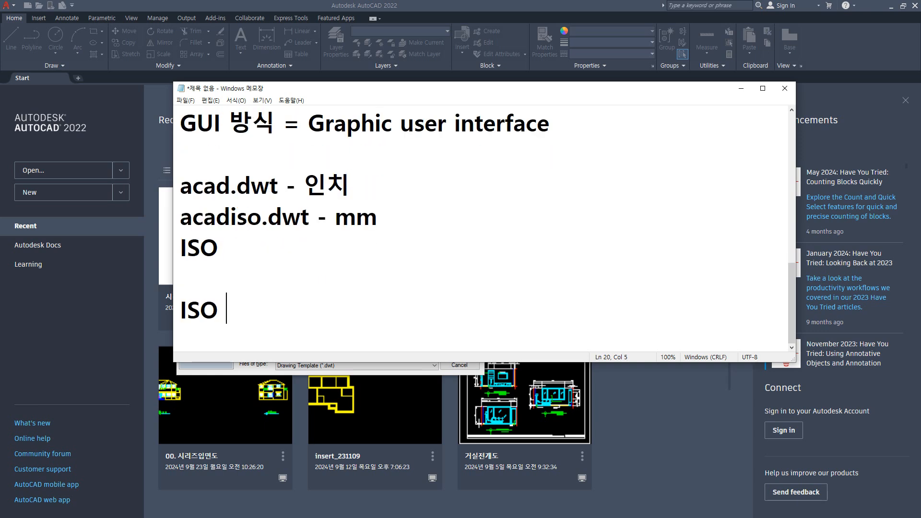
{"action": "type", "text": "회득"}
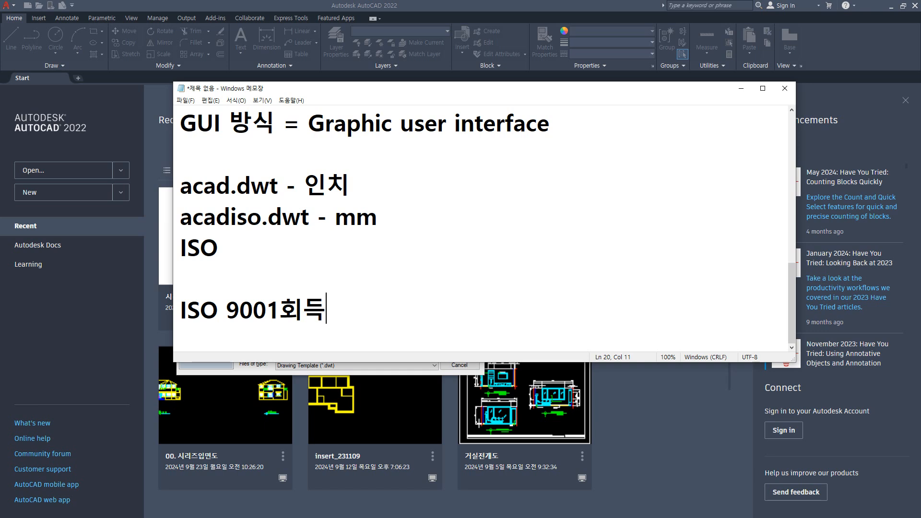
- Append "mm" to the first ISO line of the note
{"action": "key", "text": "Up"}
{"action": "key", "text": "Up"}
{"action": "key", "text": "End"}
{"action": "type", "text": "mm"}
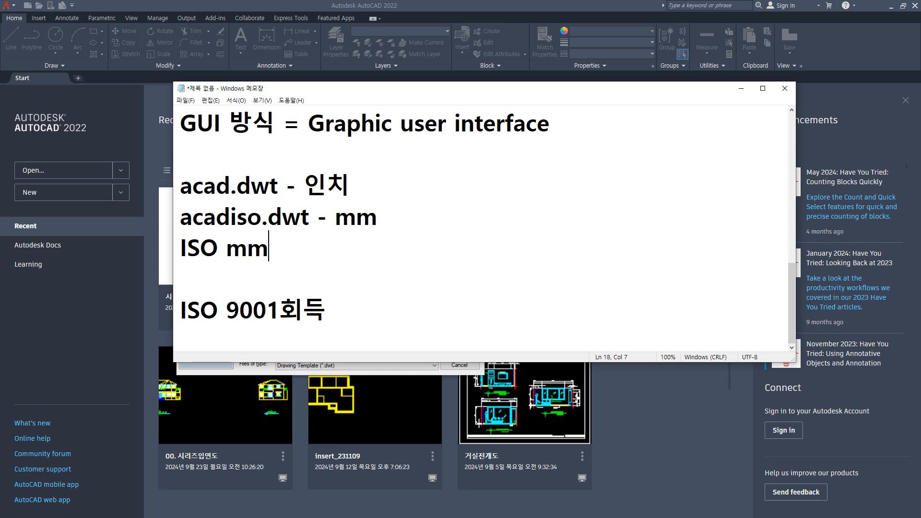
- Add the line "KS mm JIS DIN ANSI NASA mm" below the ISO mm line
{"action": "key", "text": "Return"}
{"action": "type", "text": "KS"}
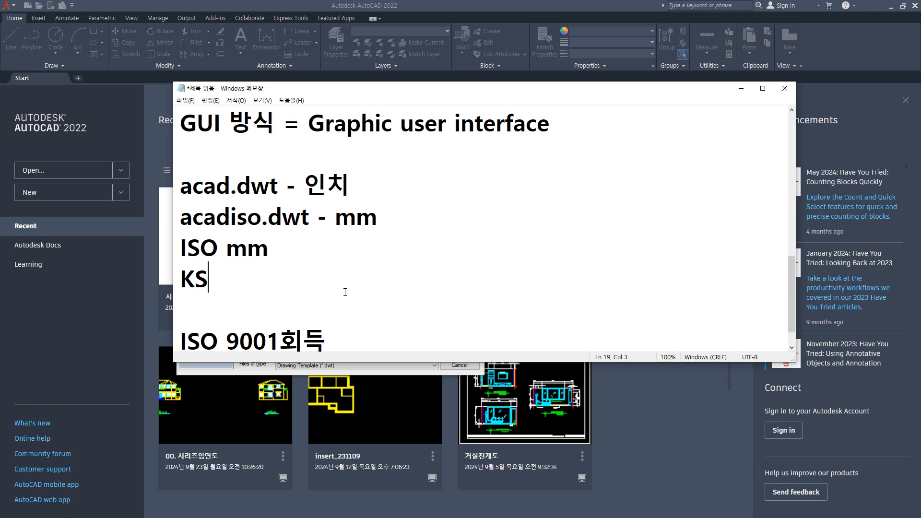
{"action": "type", "text": "mm"}
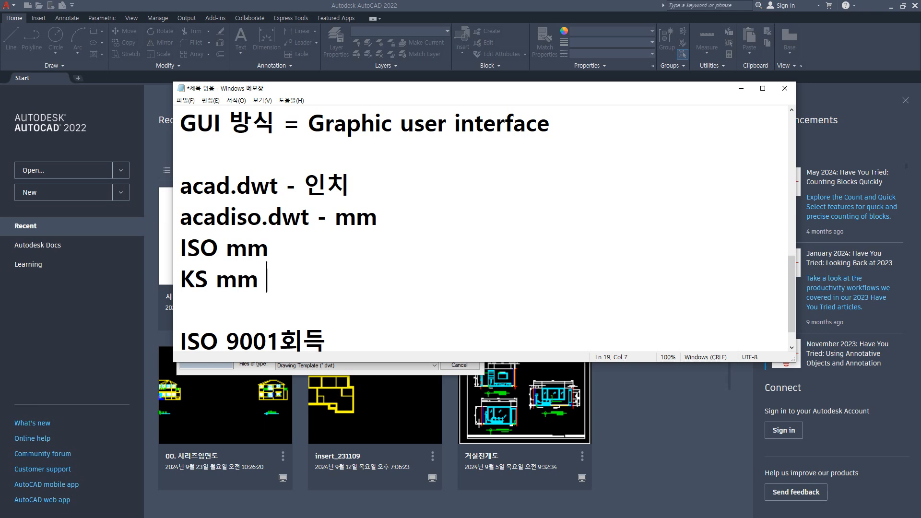
{"action": "type", "text": " JIS"}
{"action": "type", "text": "DIN"}
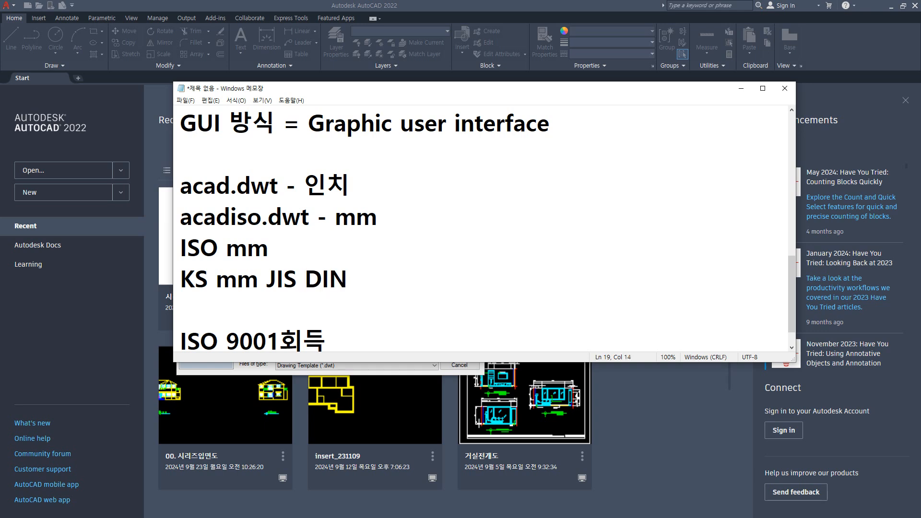
{"action": "type", "text": " ANSI"}
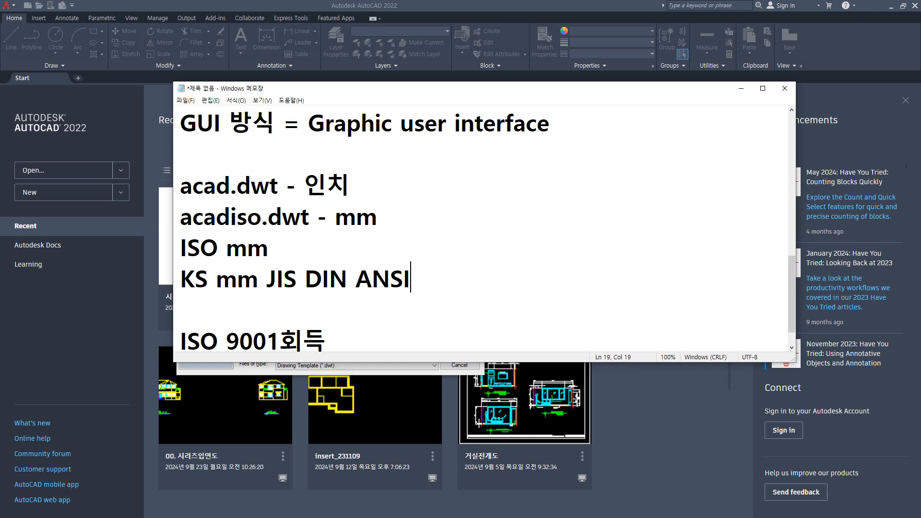
{"action": "type", "text": "NASA"}
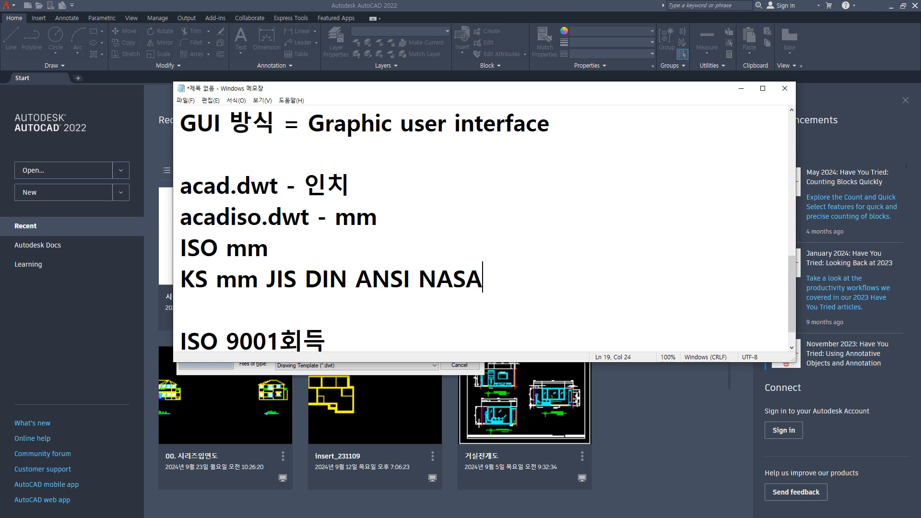
{"action": "type", "text": "mm"}
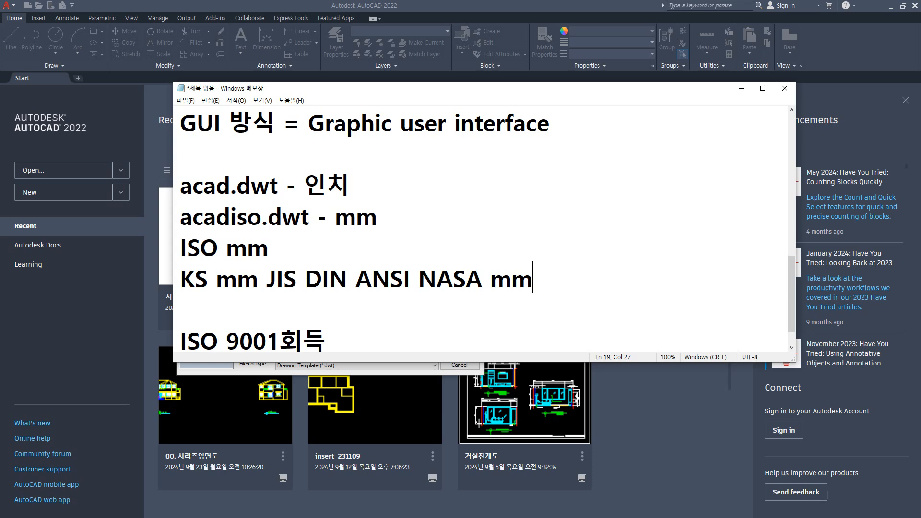
- Switch back to AutoCAD and create the new drawing from the acadiso.dwt template
{"action": "left_click", "coordinate": [303, 4]}
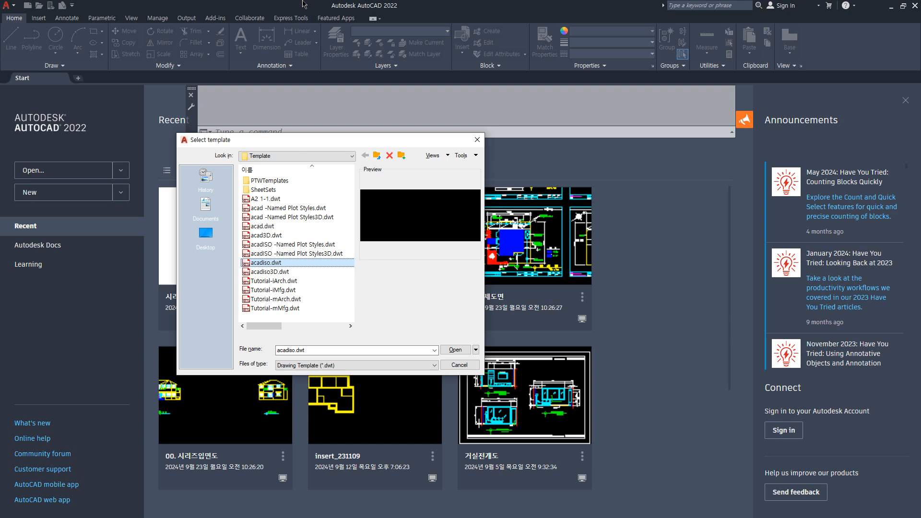
{"action": "left_click", "coordinate": [451, 350]}
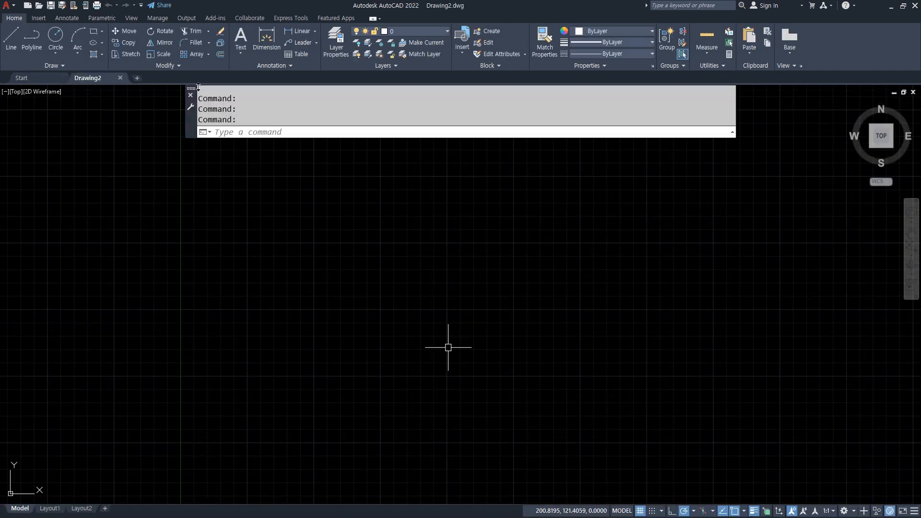
- Shrink the floating command window to a single line and place it along the lower edge of the drawing area
{"action": "left_click_drag", "start_coordinate": [198, 87], "coordinate": [243, 372]}
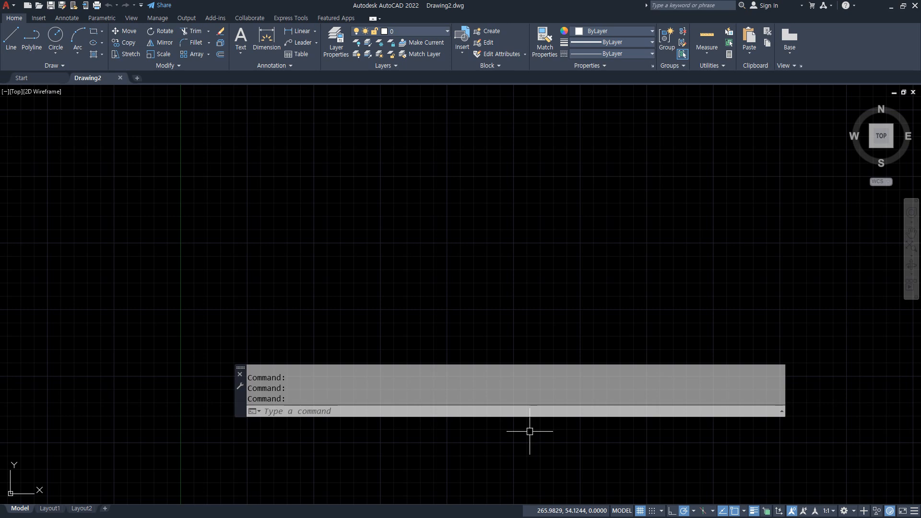
{"action": "left_click_drag", "start_coordinate": [515, 366], "coordinate": [515, 401]}
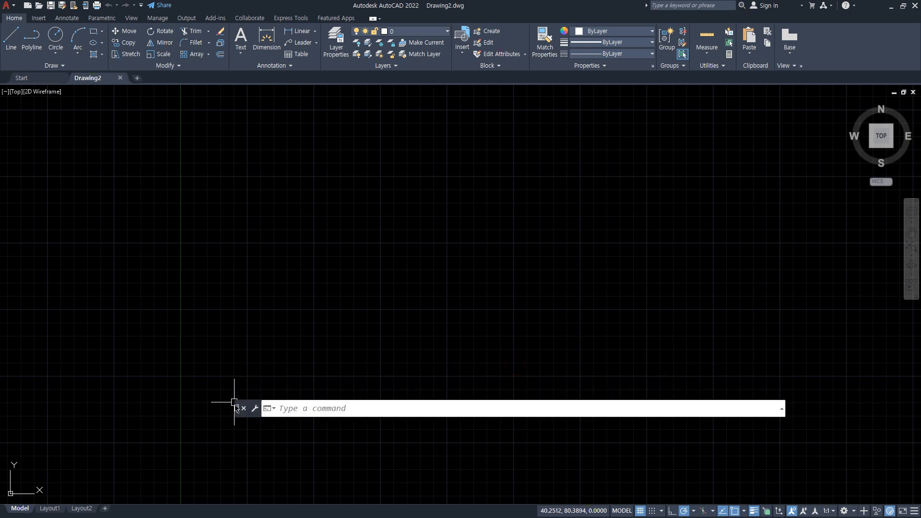
{"action": "left_click_drag", "start_coordinate": [238, 410], "coordinate": [245, 497]}
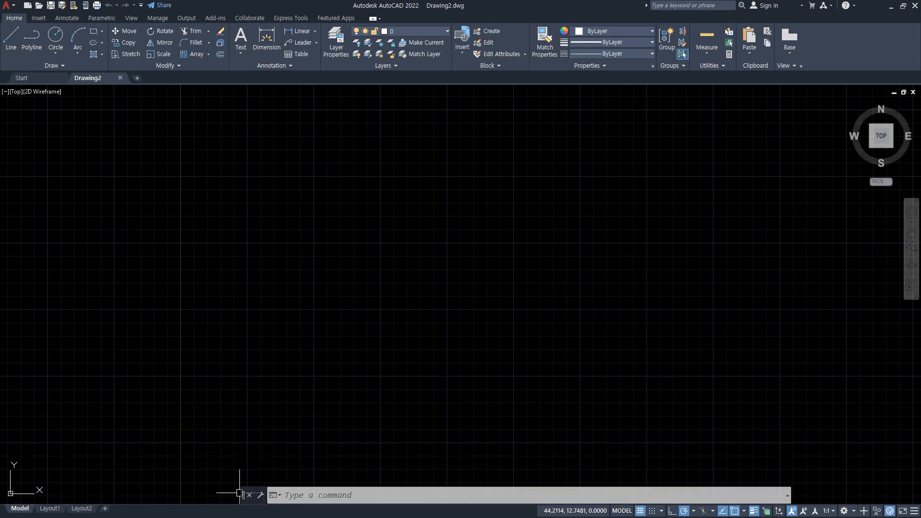
- Move the command window to the middle of the drawing area and enlarge it to show several history lines
{"action": "left_click_drag", "start_coordinate": [243, 497], "coordinate": [217, 280]}
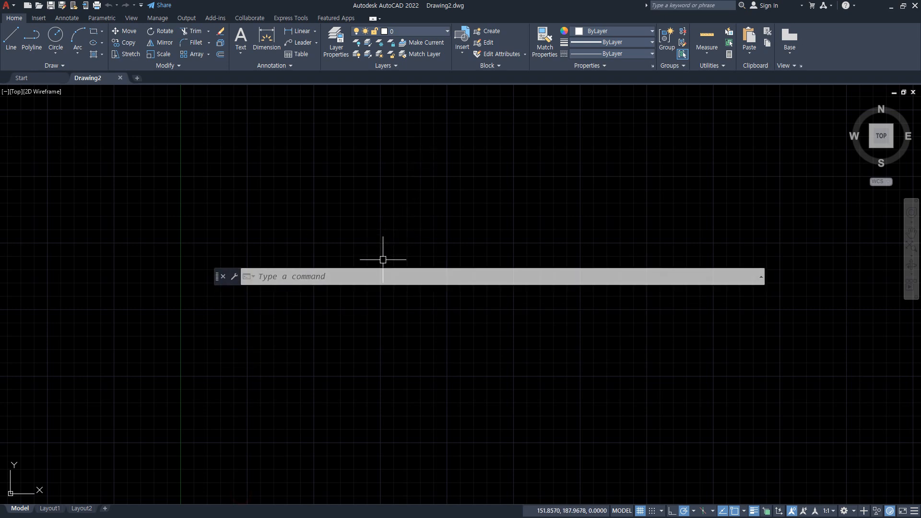
{"action": "left_click_drag", "start_coordinate": [383, 267], "coordinate": [396, 219]}
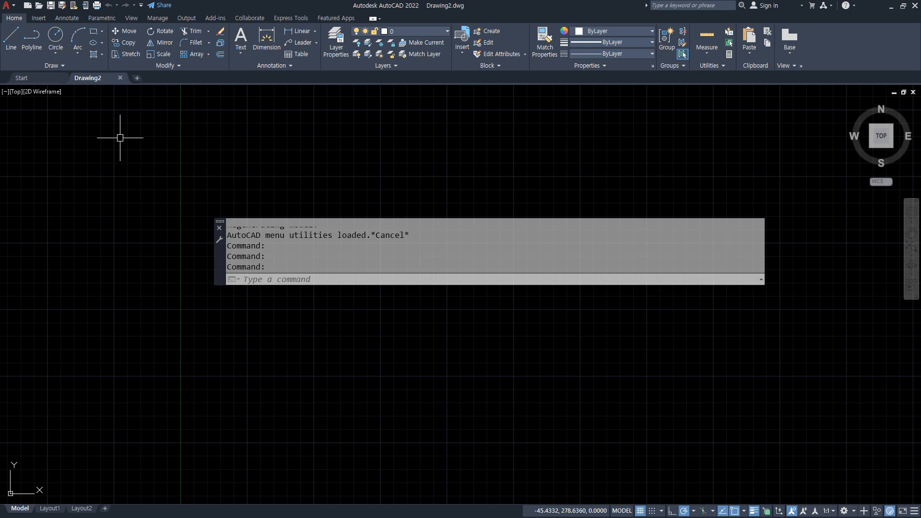
- Switch to Notepad and add the line "command Line 명령줄" below the ISO 9001회득 line, leaving a blank line between them
{"action": "key", "text": "alt+Tab"}
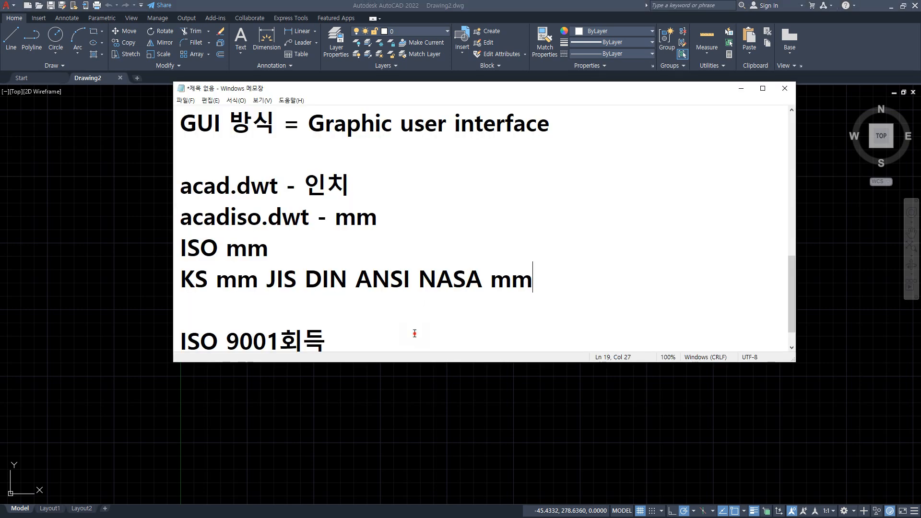
{"action": "scroll", "coordinate": [416, 332], "scroll_direction": "down", "scroll_amount": 1}
{"action": "key", "text": "Return"}
{"action": "key", "text": "Return"}
{"action": "type", "text": "c"}
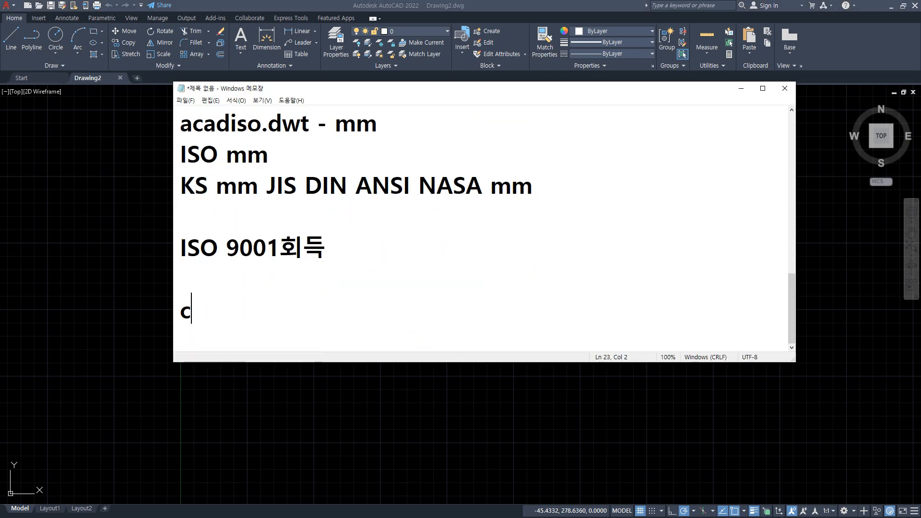
{"action": "type", "text": "ommand Line"}
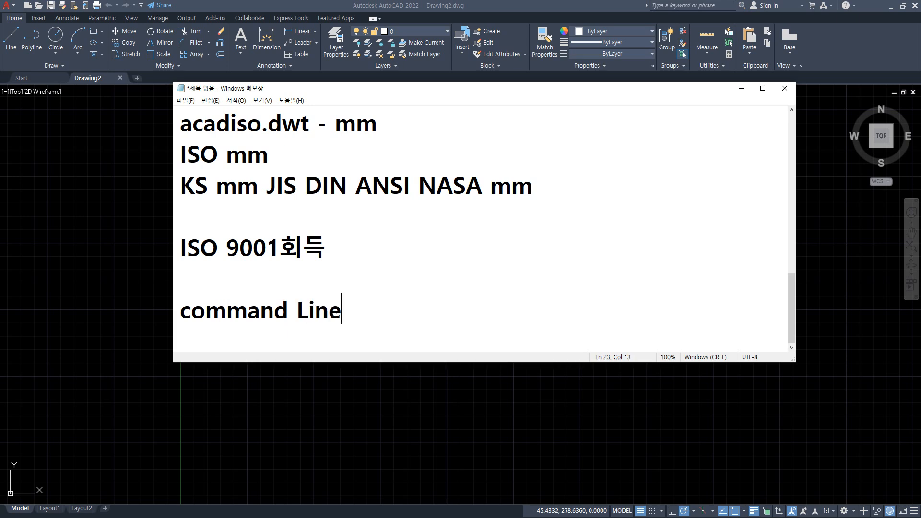
{"action": "type", "text": " 명령줄"}
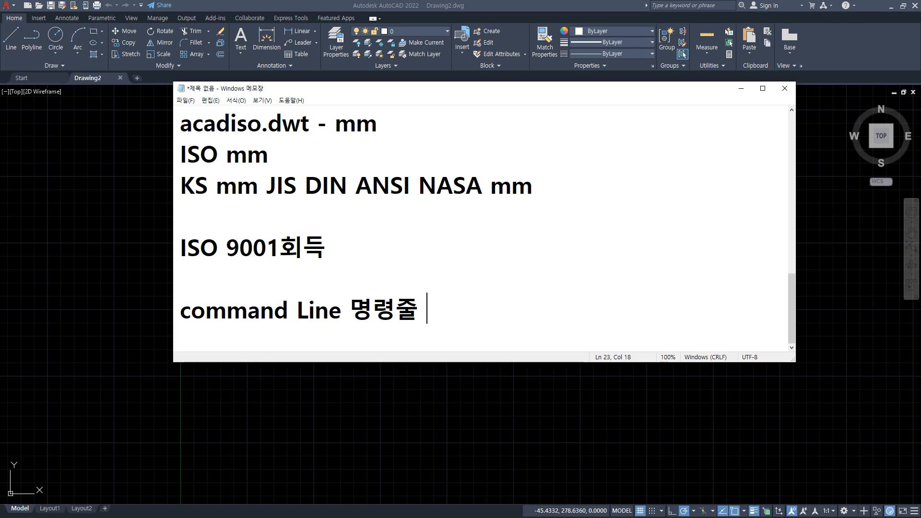
- Switch back to AutoCAD, dock the command window below the drawing area, and float it again near the drawing area's upper edge
{"action": "key", "text": "alt+Tab"}
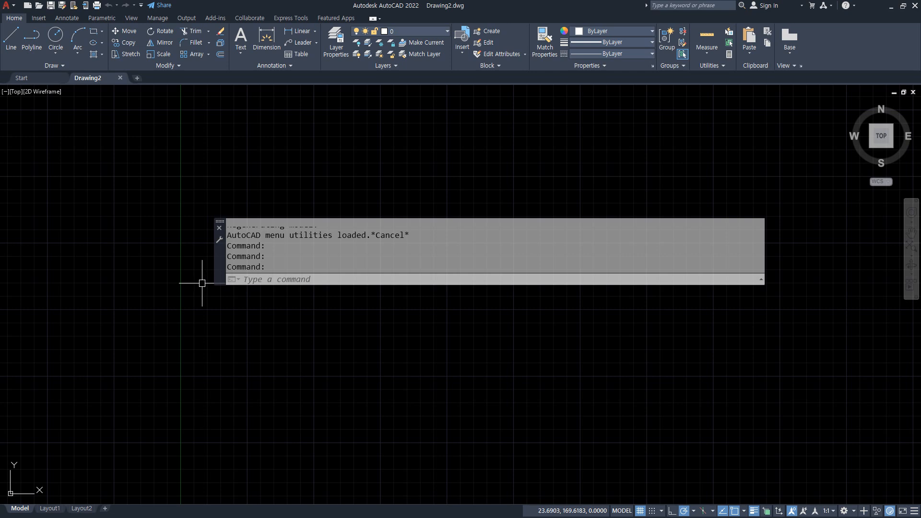
{"action": "mouse_move", "coordinate": [222, 263]}
{"action": "left_mouse_down"}
{"action": "mouse_move", "coordinate": [230, 291]}
{"action": "mouse_move", "coordinate": [259, 303]}
{"action": "mouse_move", "coordinate": [272, 497]}
{"action": "left_mouse_up"}
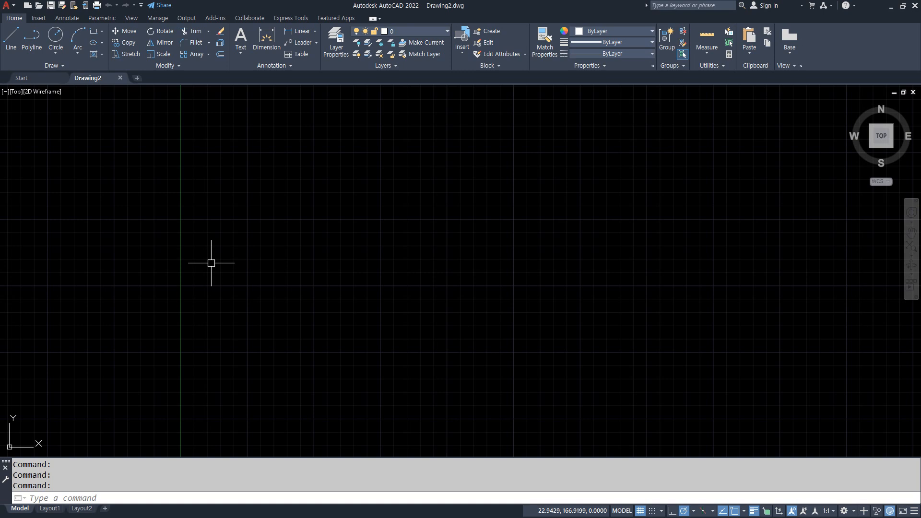
{"action": "left_click_drag", "start_coordinate": [39, 480], "coordinate": [212, 147]}
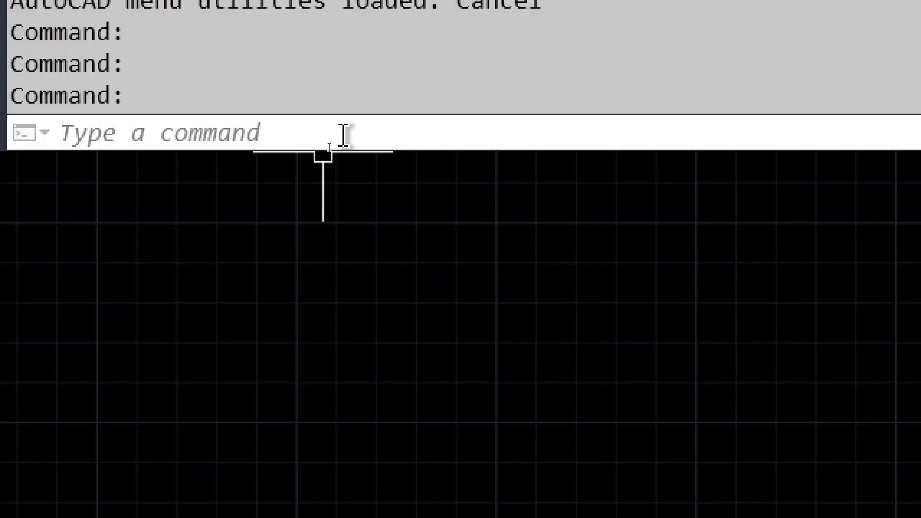
- Draw a circle of diameter 100 in the drawing area with the CIRCLE command and its Diameter option
{"action": "left_click", "coordinate": [344, 135]}
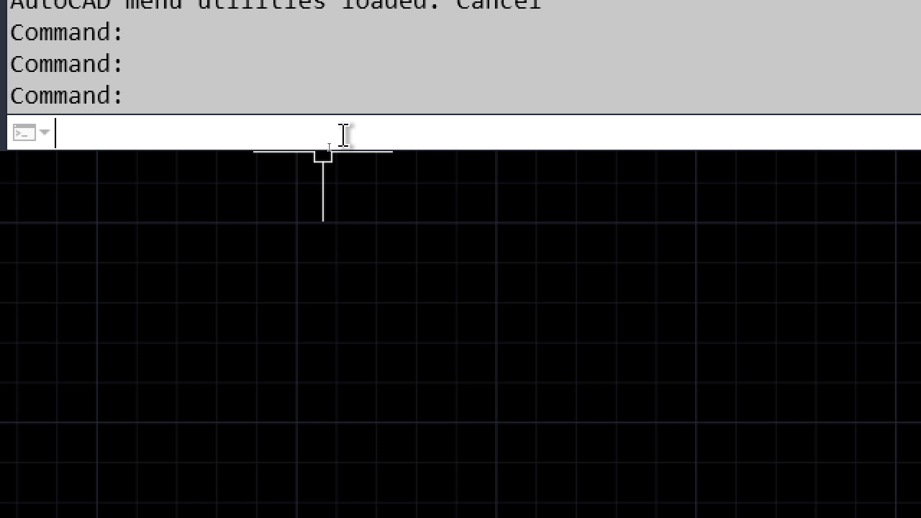
{"action": "type", "text": "circle"}
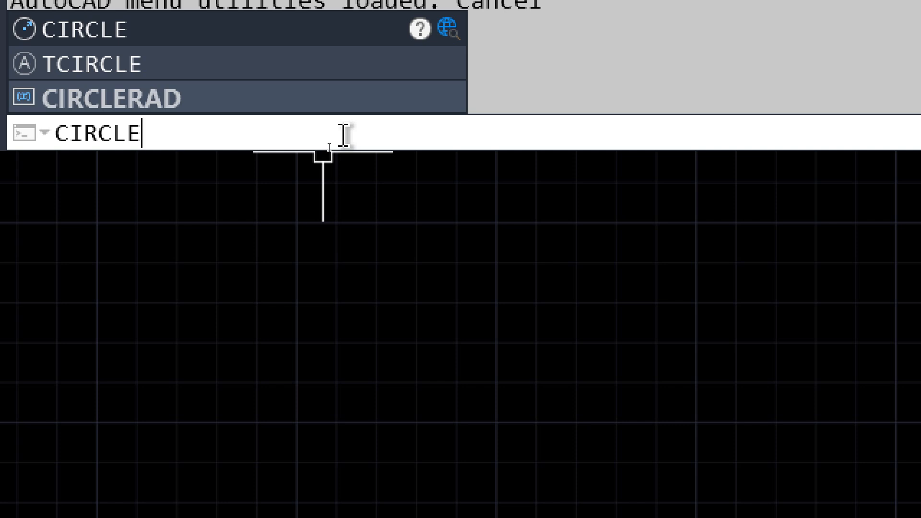
{"action": "key", "text": "Return"}
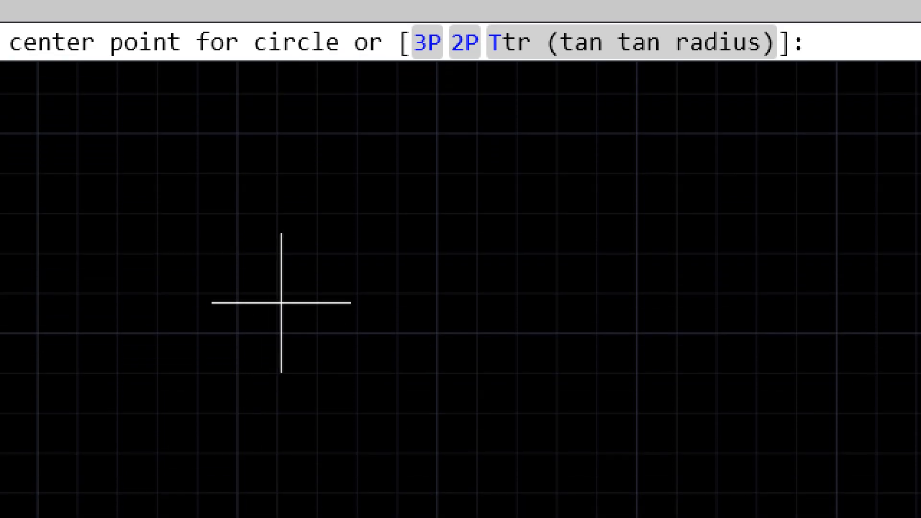
{"action": "left_click", "coordinate": [281, 303]}
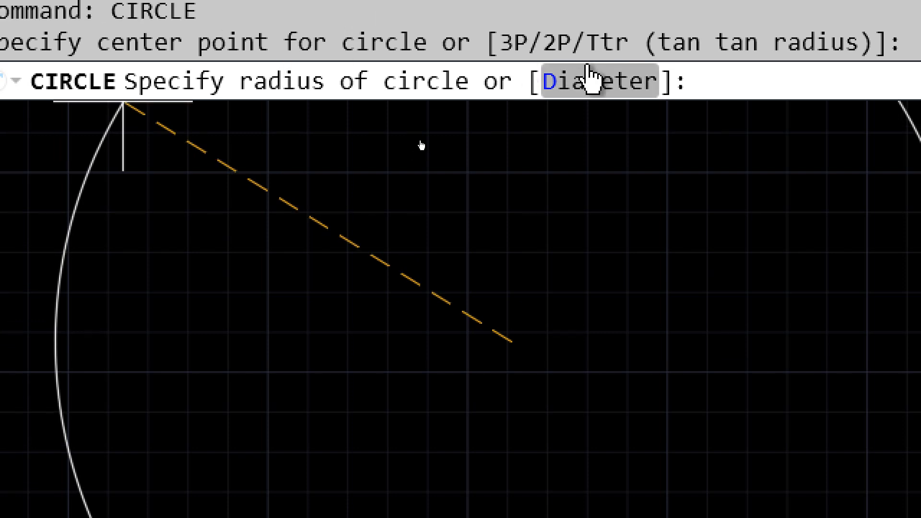
{"action": "left_click", "coordinate": [591, 83]}
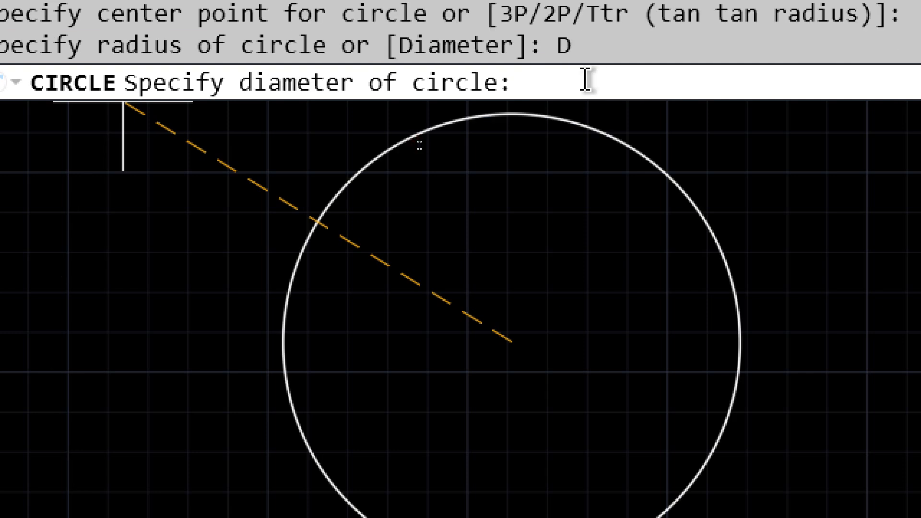
{"action": "type", "text": "100"}
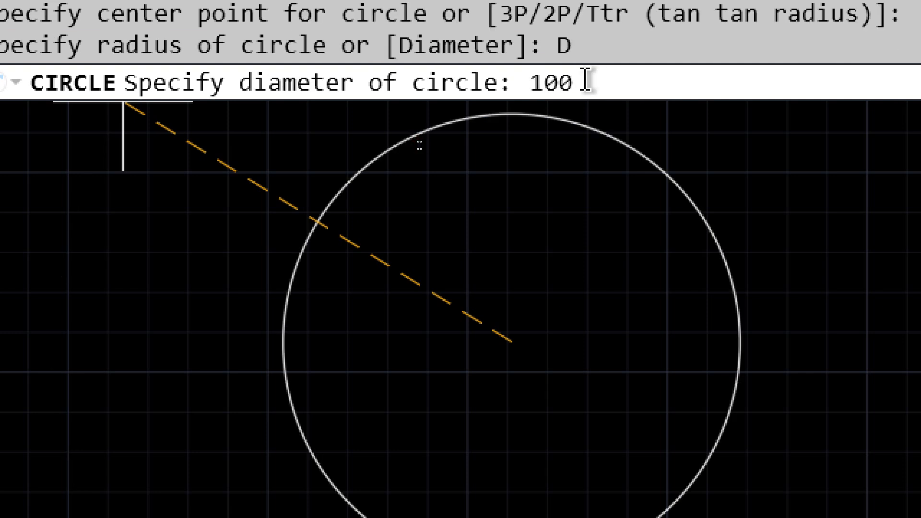
{"action": "key", "text": "Return"}
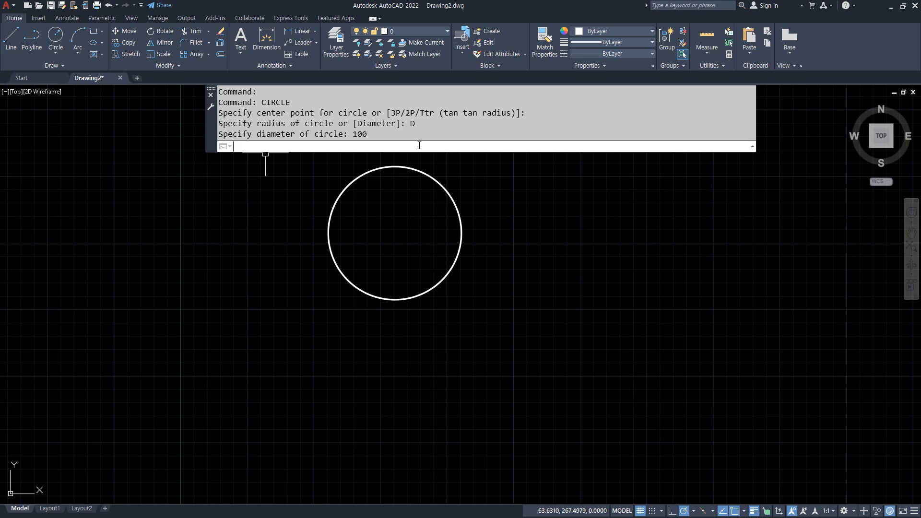
- Select the circle of diameter 100 and erase it
{"action": "left_click", "coordinate": [385, 349]}
{"action": "left_click", "coordinate": [344, 264]}
{"action": "key", "text": "Delete"}
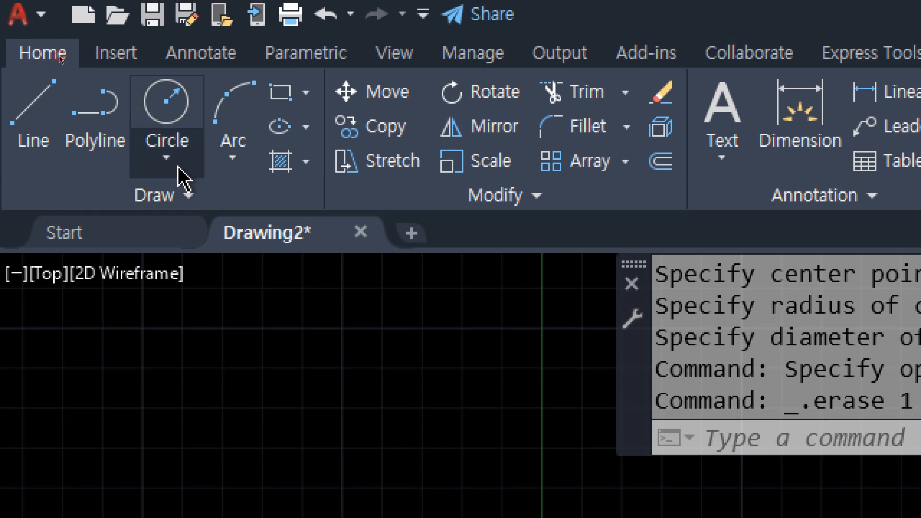
- Draw a 3-Point circle through three freely picked points below the command window
{"action": "left_click", "coordinate": [178, 117]}
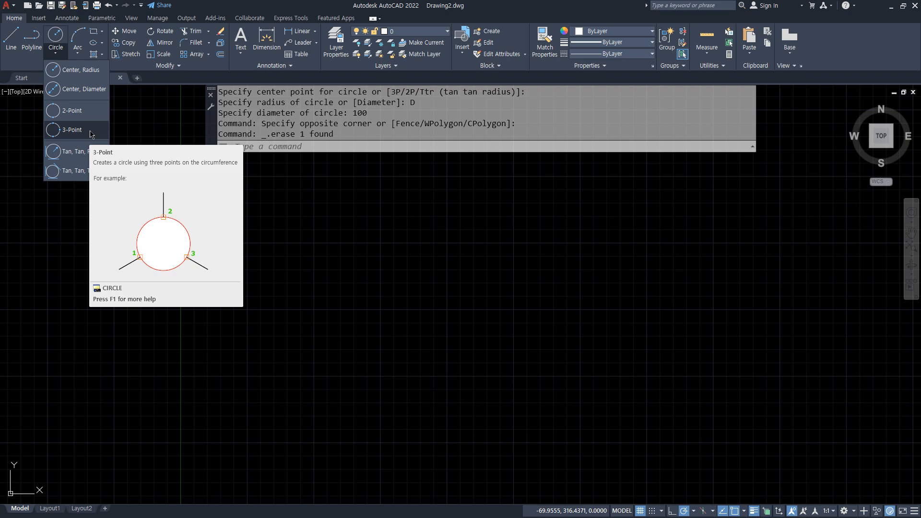
{"action": "left_click", "coordinate": [91, 134]}
{"action": "left_click", "coordinate": [465, 375]}
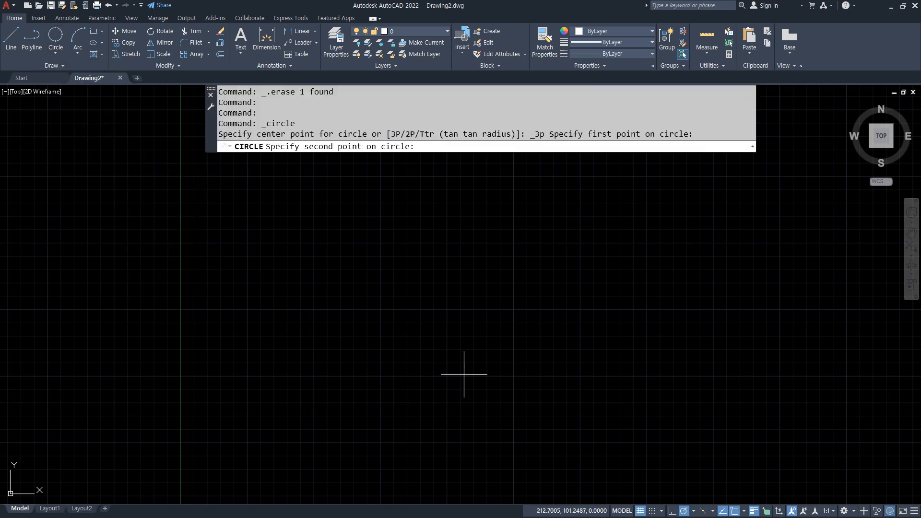
{"action": "left_click", "coordinate": [317, 226]}
{"action": "left_click", "coordinate": [287, 434]}
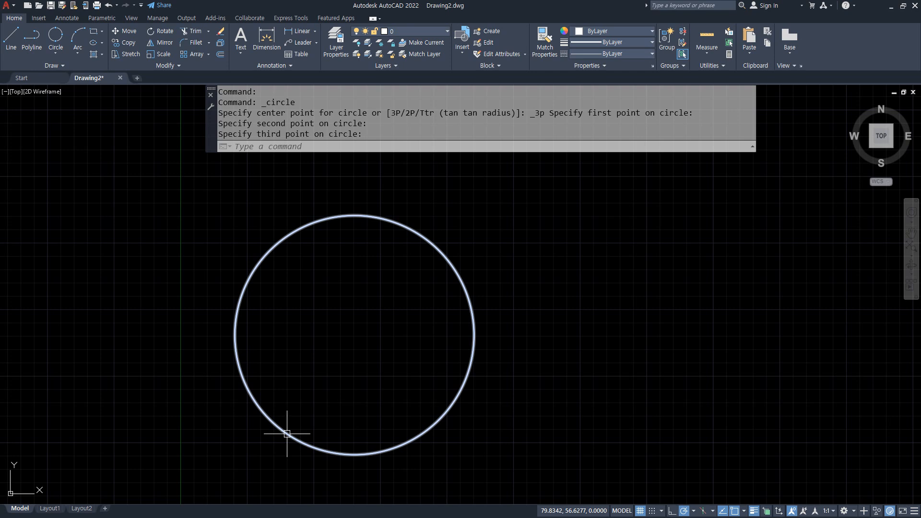
- Erase the 3-Point circle from the drawing
{"action": "left_click", "coordinate": [287, 434]}
{"action": "left_click", "coordinate": [287, 434]}
{"action": "key", "text": "Delete"}
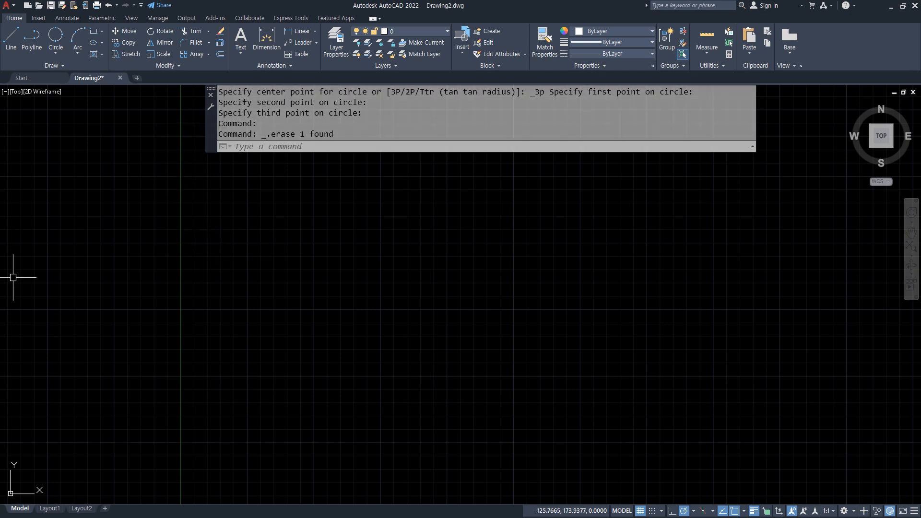
{"action": "key", "text": "alt+Tab"}
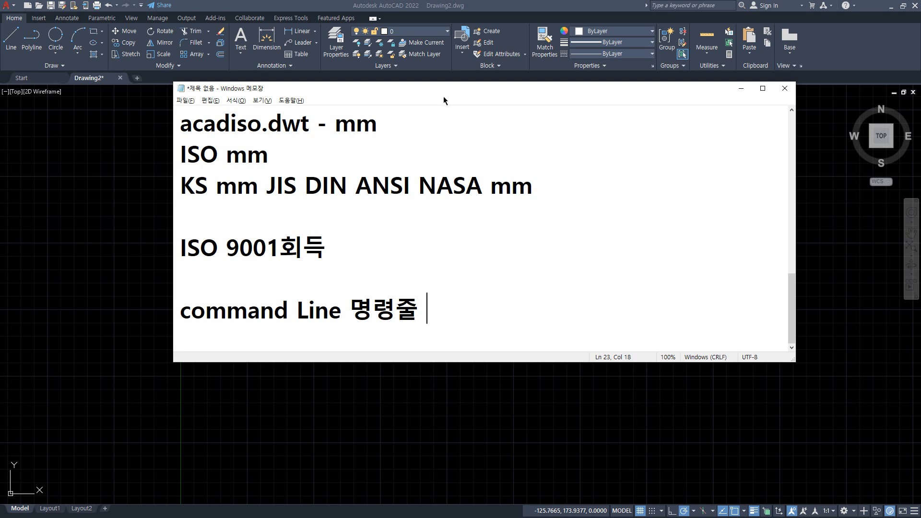
{"action": "key", "text": "alt+Tab"}
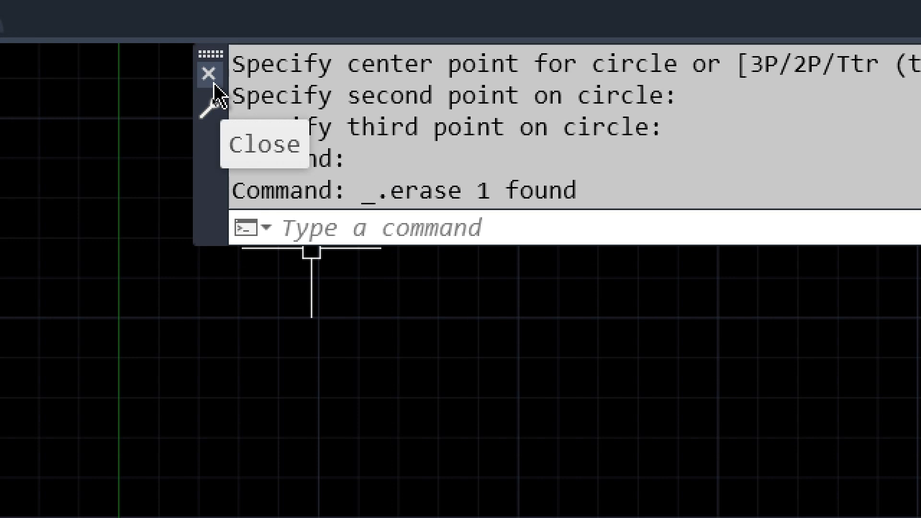
- Close the Command Line window and display it again, repeating the hide and restore a second time
{"action": "left_click", "coordinate": [214, 84]}
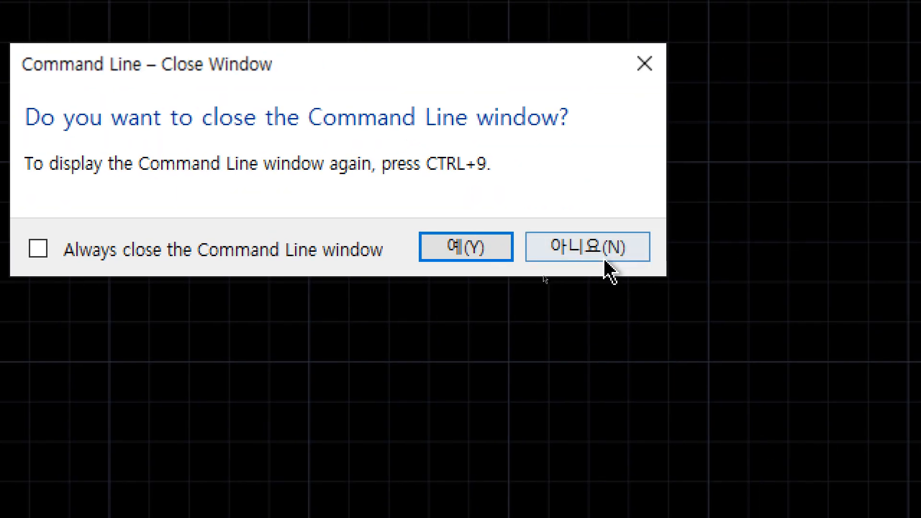
{"action": "left_click", "coordinate": [427, 261]}
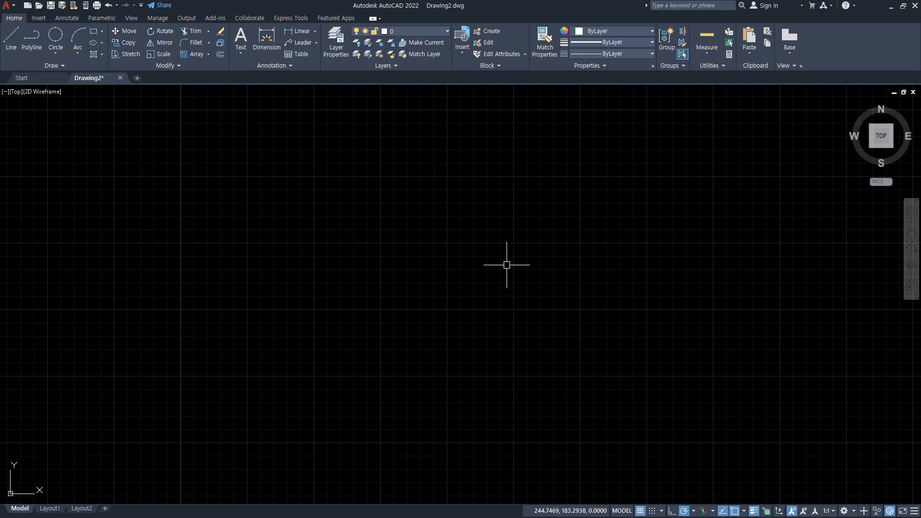
{"action": "key", "text": "ctrl+9"}
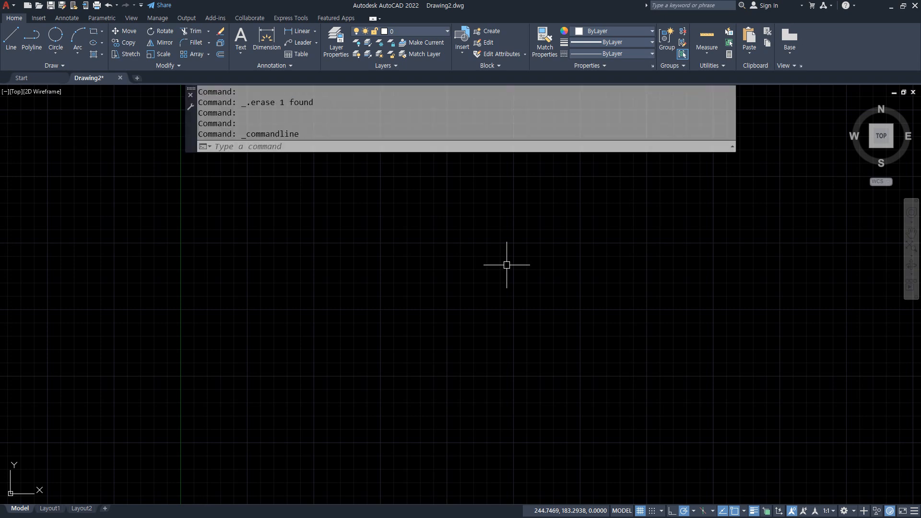
{"action": "key", "text": "ctrl+9"}
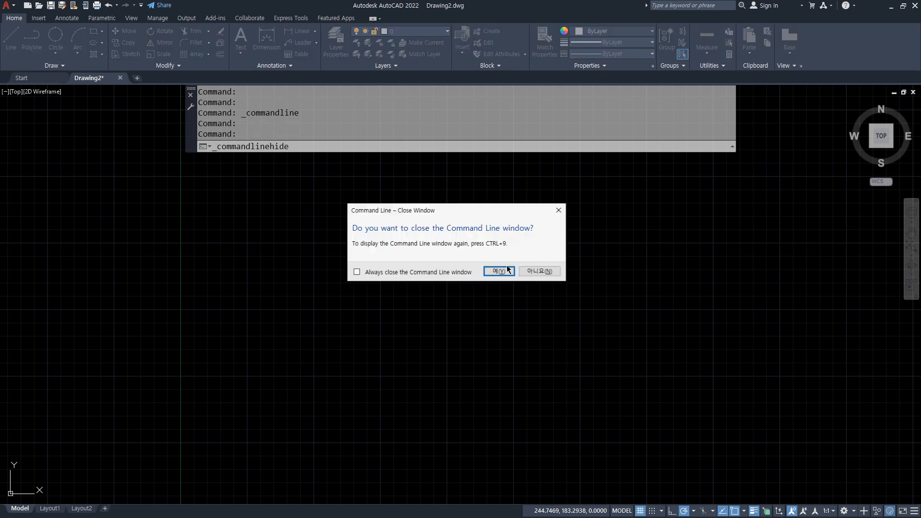
{"action": "left_click", "coordinate": [499, 271]}
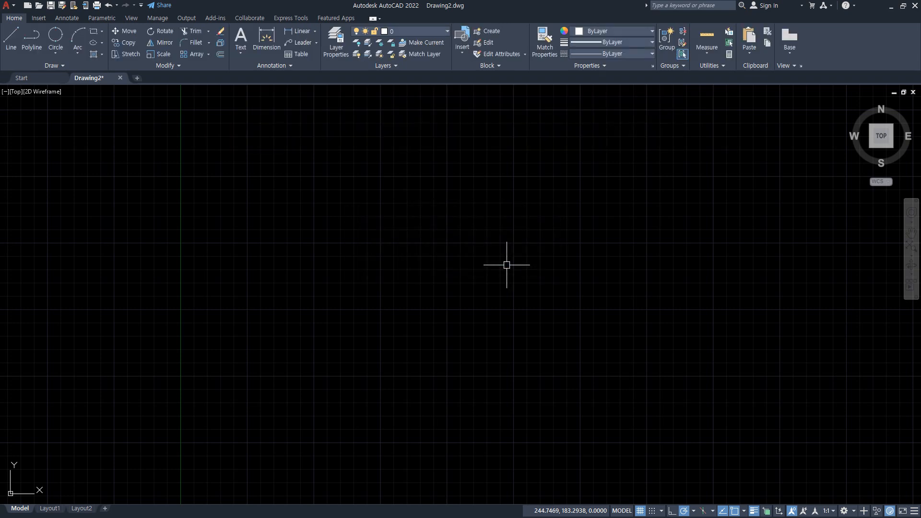
{"action": "key", "text": "ctrl+9"}
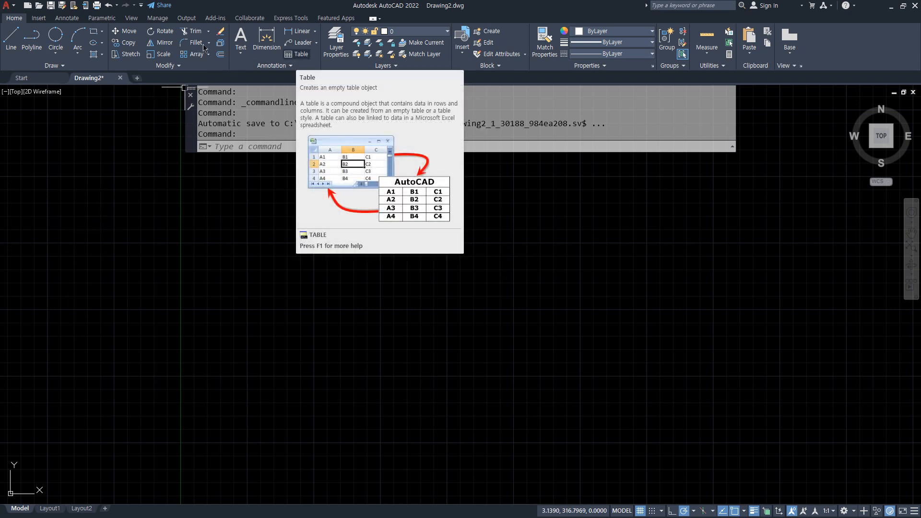
- Look through the ribbon's Insert, Annotate, Parametric, View, Manage, Output and Add-ins tool sets and return to the Home tools
{"action": "left_click", "coordinate": [29, 20]}
{"action": "left_click", "coordinate": [67, 19]}
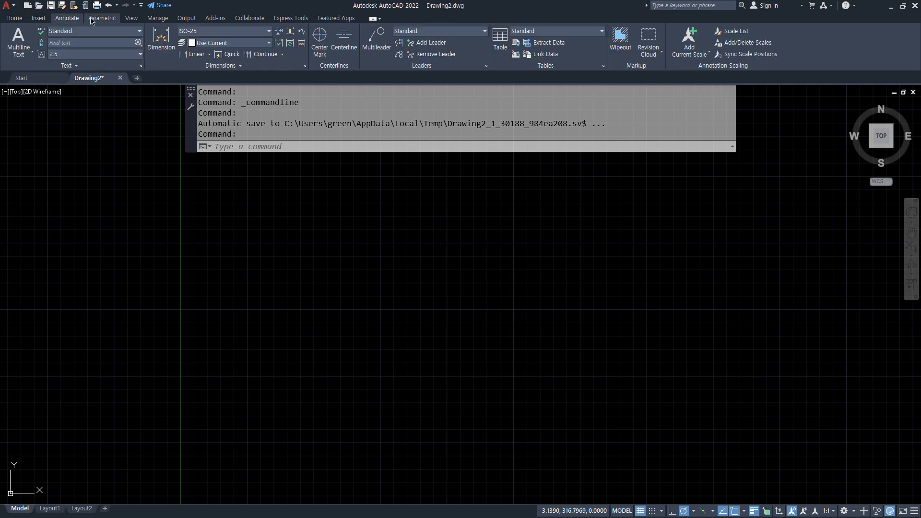
{"action": "left_click", "coordinate": [115, 22]}
{"action": "left_click", "coordinate": [131, 18]}
{"action": "left_click", "coordinate": [157, 19]}
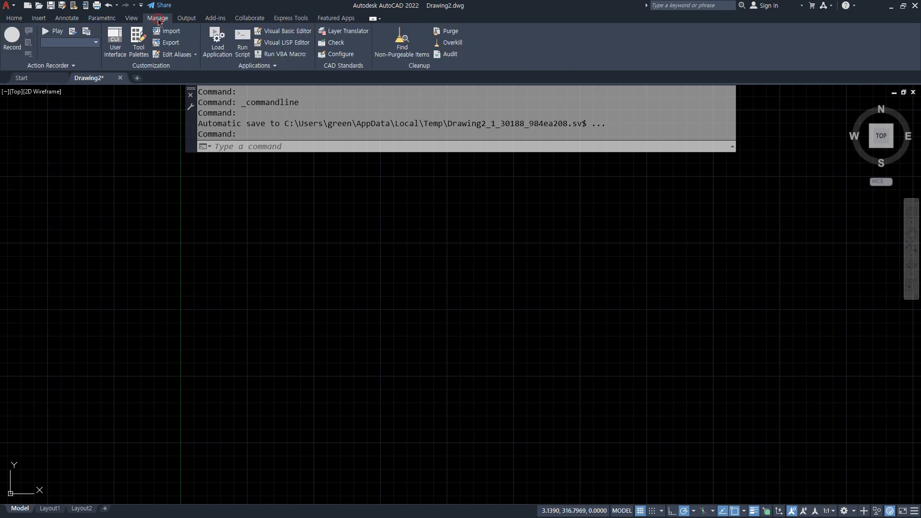
{"action": "left_click", "coordinate": [186, 19]}
{"action": "left_click", "coordinate": [215, 19]}
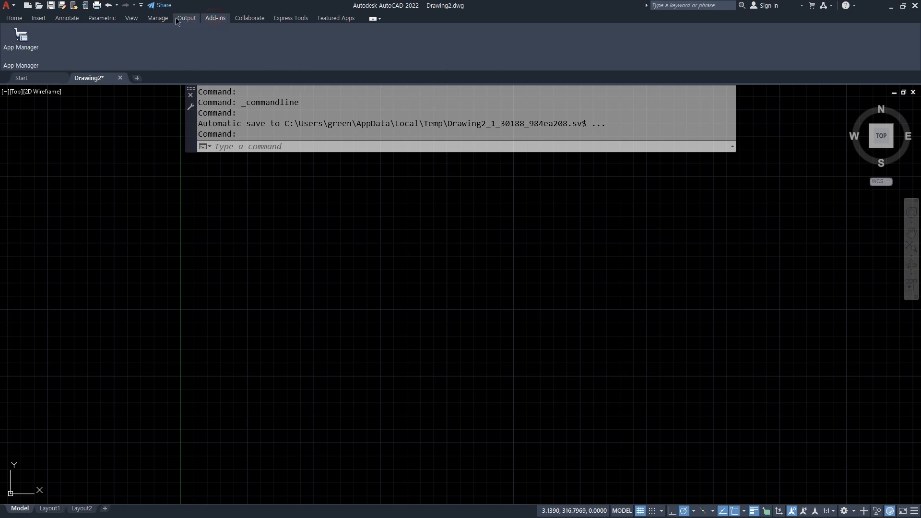
{"action": "left_click", "coordinate": [8, 21]}
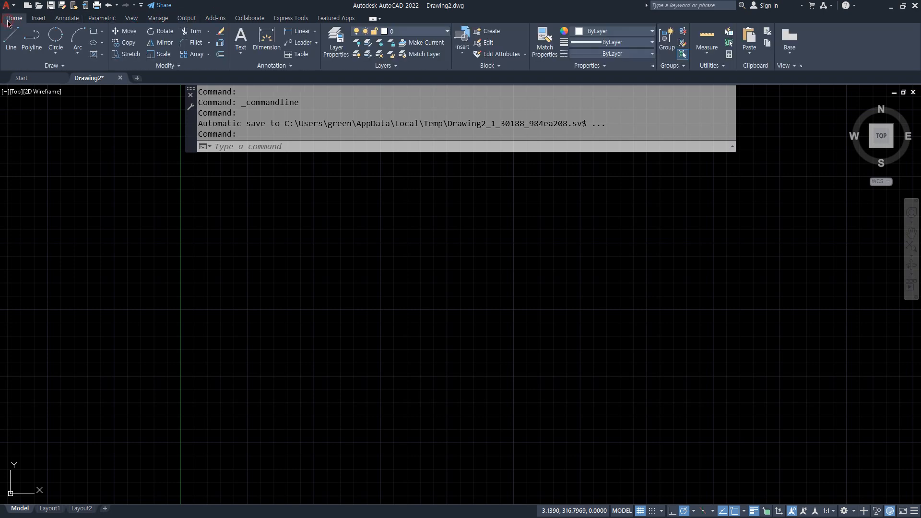
{"action": "left_click", "coordinate": [38, 19]}
{"action": "left_click", "coordinate": [76, 18]}
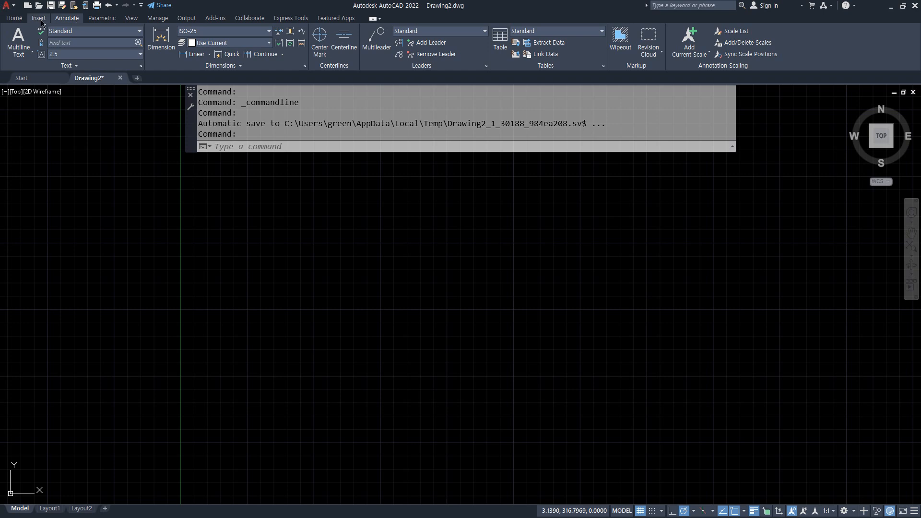
{"action": "left_click", "coordinate": [12, 20]}
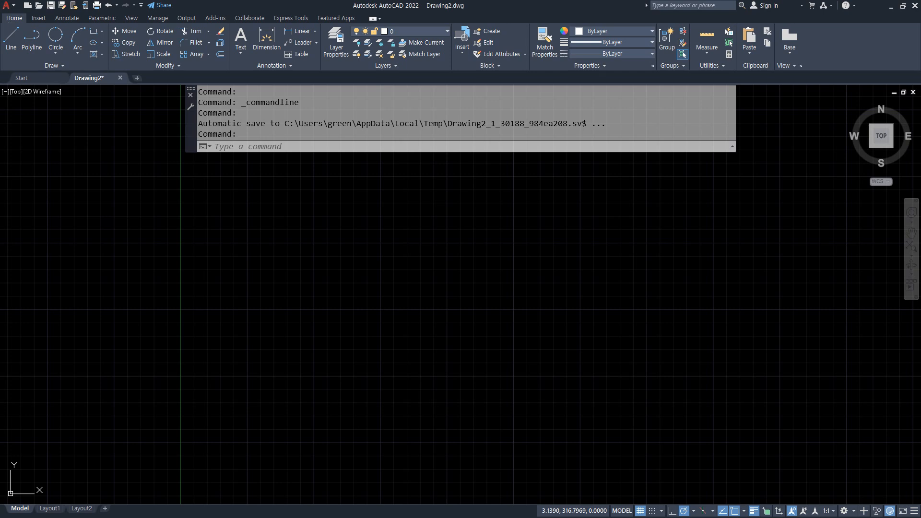
- Switch to Notepad and add the line "ribbon 리본메뉴" below the command Line note
{"action": "key", "text": "alt+Tab"}
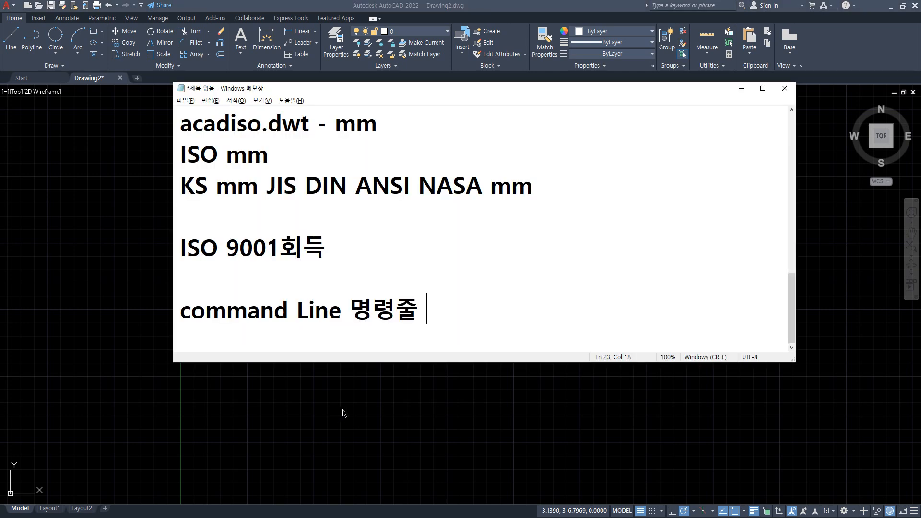
{"action": "key", "text": "Return"}
{"action": "type", "text": "가"}
{"action": "key", "text": "BackSpace"}
{"action": "key", "text": "BackSpace"}
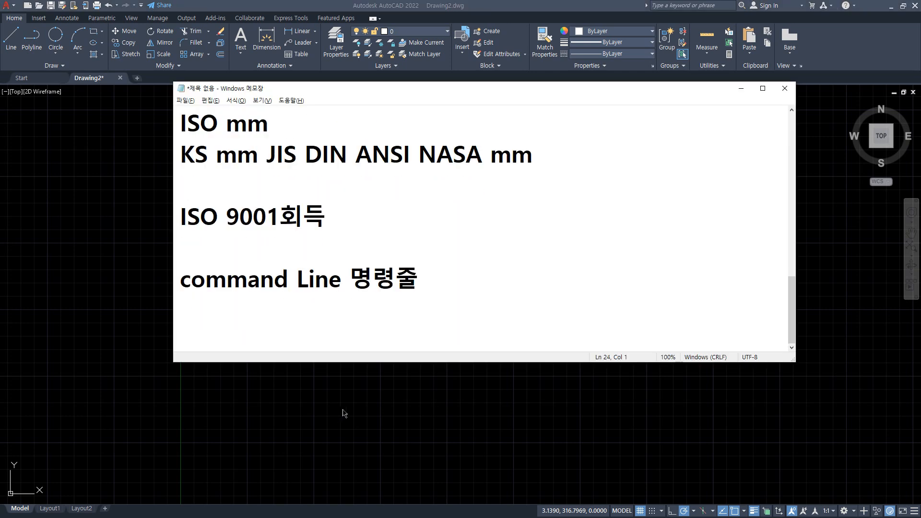
{"action": "type", "text": "ribbon"}
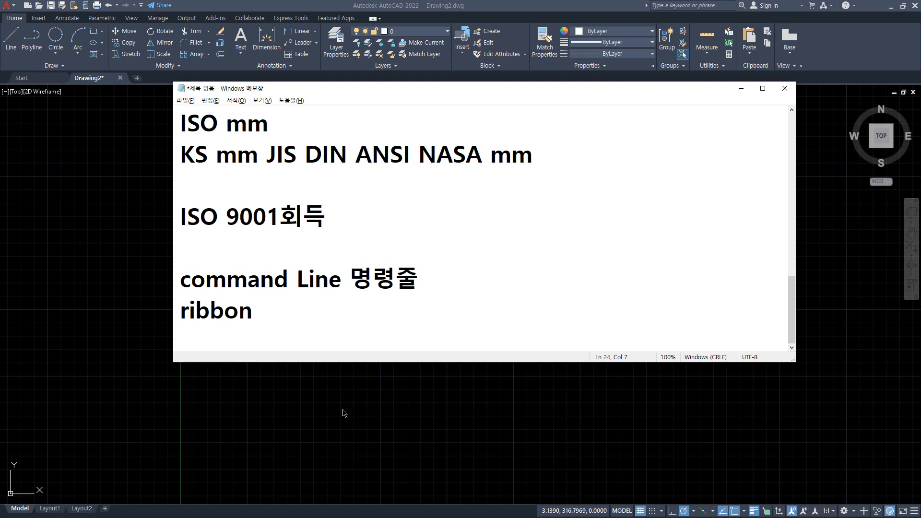
{"action": "type", "text": " 리본"}
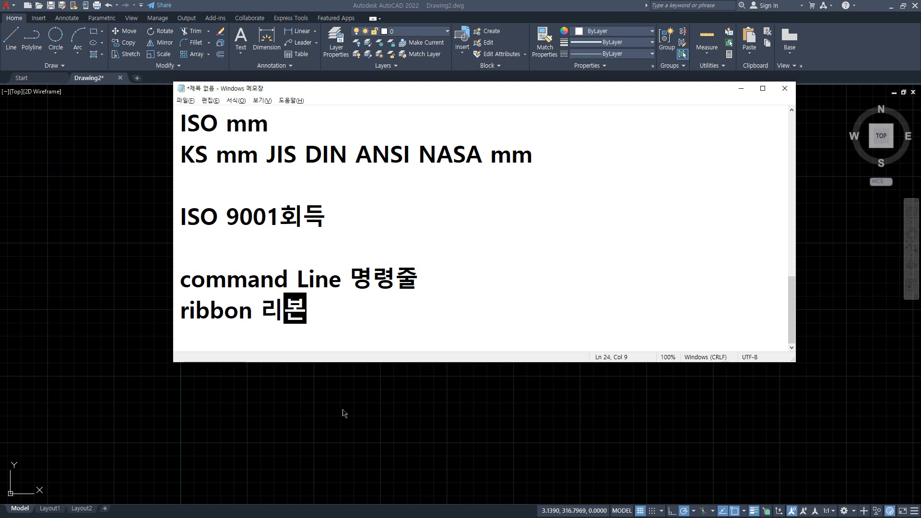
{"action": "type", "text": "메뉴"}
{"action": "key", "text": "Return"}
- Add the line "ribbonclose 리본메뉴 닫기" below the ribbon note and switch back to AutoCAD
{"action": "type", "text": "r"}
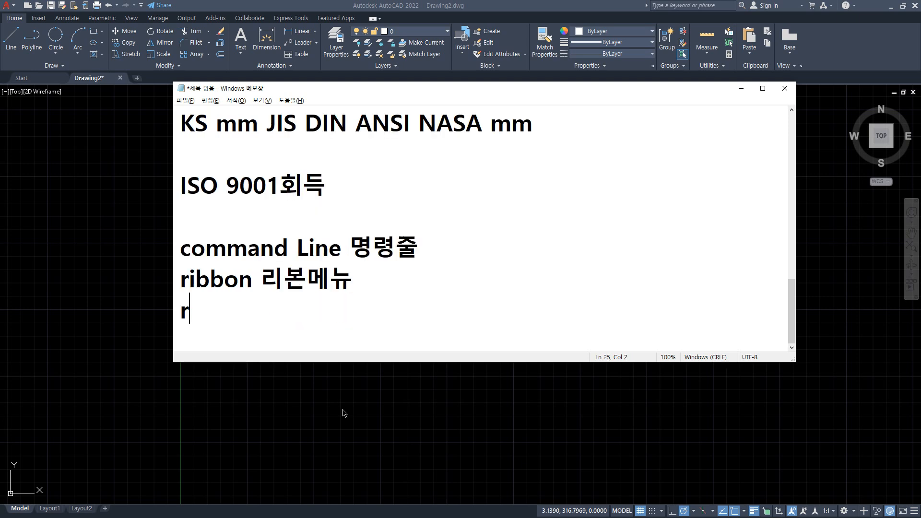
{"action": "type", "text": "ibbonc"}
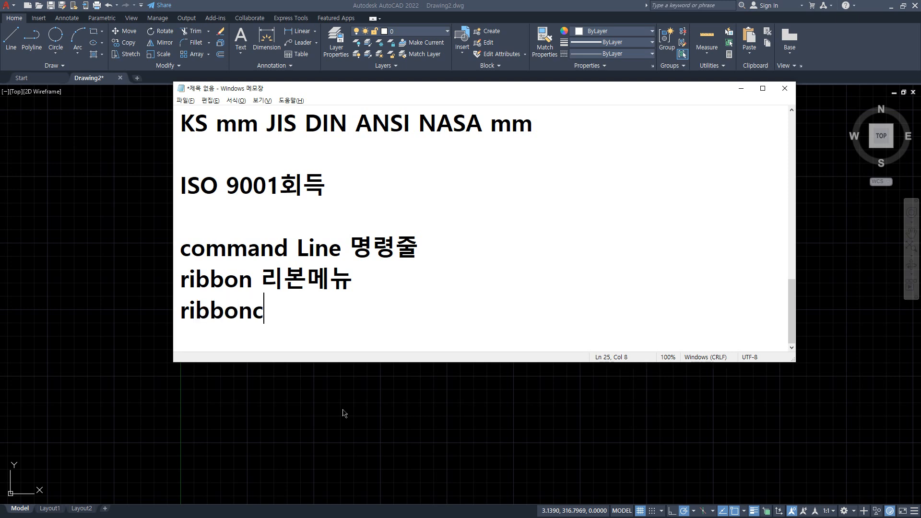
{"action": "type", "text": "lose 리보"}
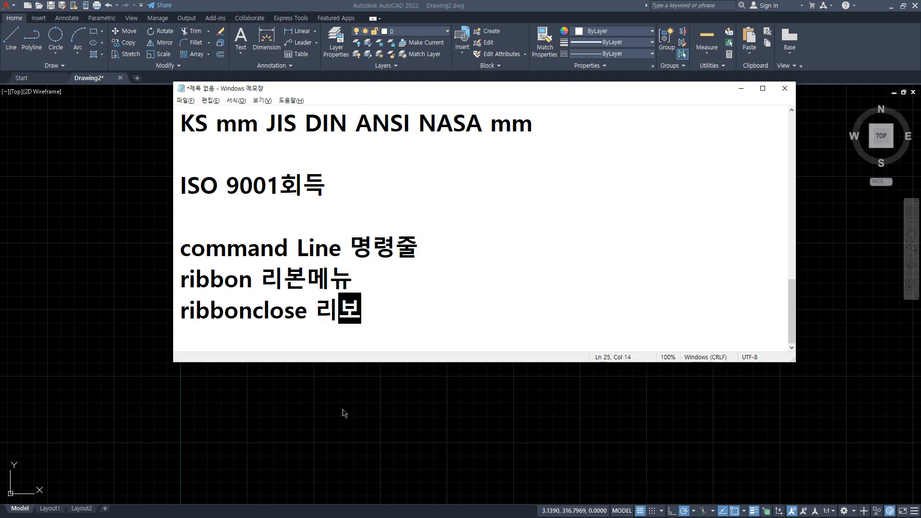
{"action": "type", "text": "ㅁ"}
{"action": "key", "text": "BackSpace"}
{"action": "type", "text": "ㄴ메뉴 다"}
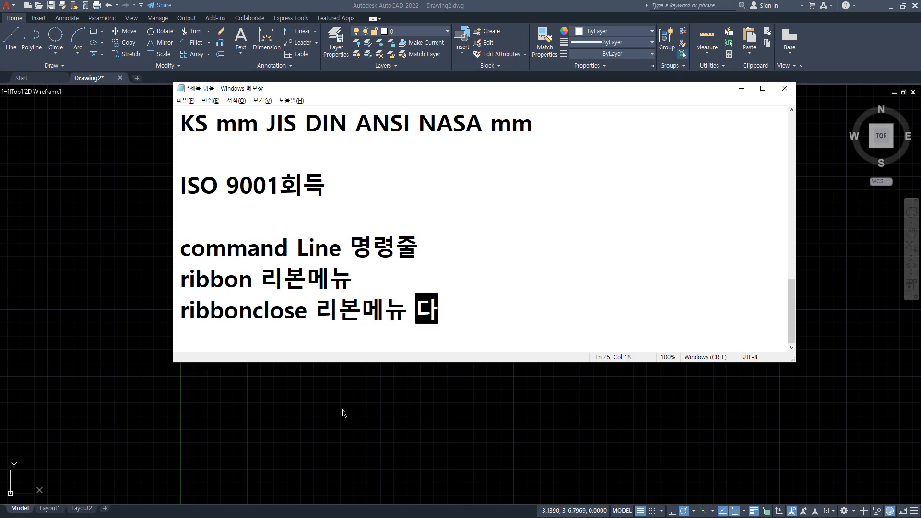
{"action": "type", "text": "ㄷ기"}
{"action": "key", "text": "Return"}
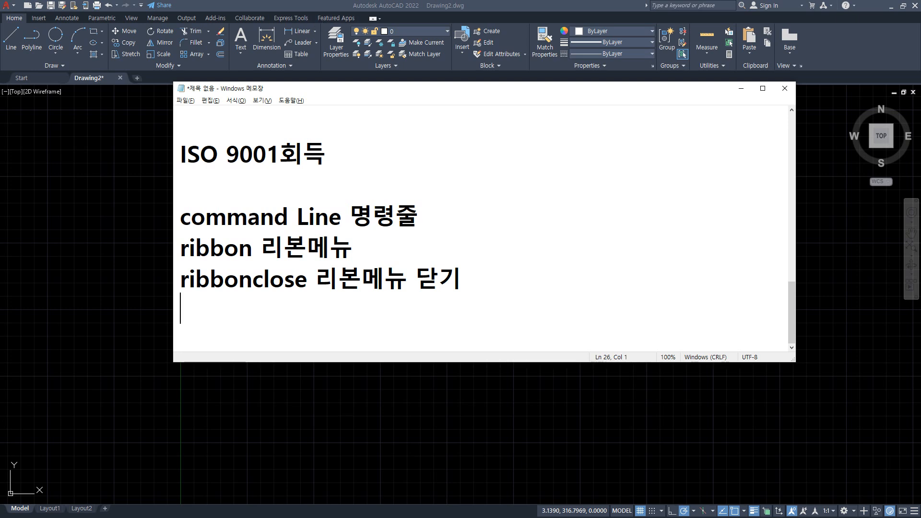
{"action": "key", "text": "alt+Tab"}
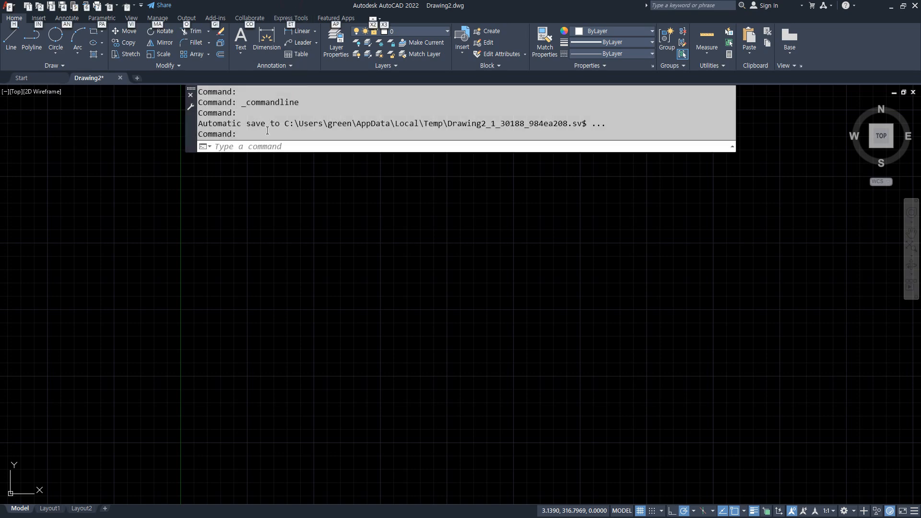
{"action": "key", "text": "ctrl+n"}
{"action": "key", "text": "Escape"}
{"action": "key", "text": "Escape"}
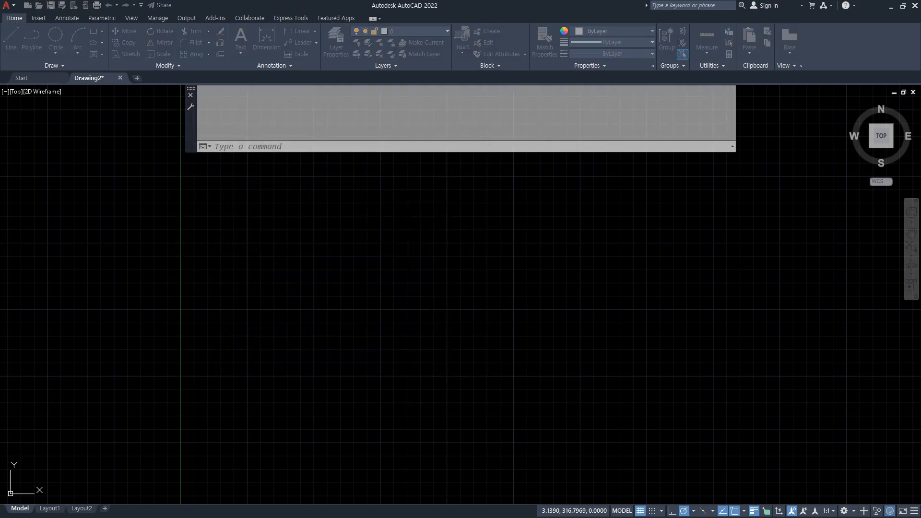
{"action": "left_click", "coordinate": [249, 158]}
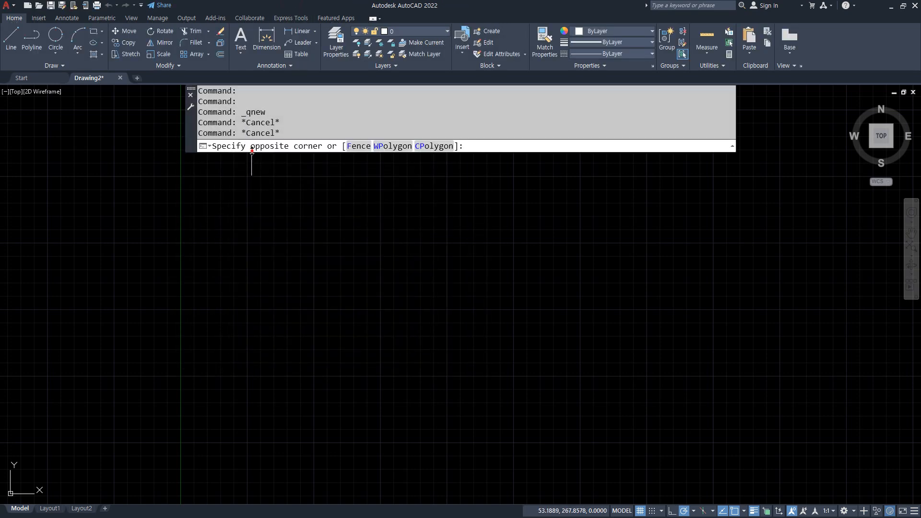
{"action": "key", "text": "Escape"}
{"action": "key", "text": "Escape"}
{"action": "key", "text": "Escape"}
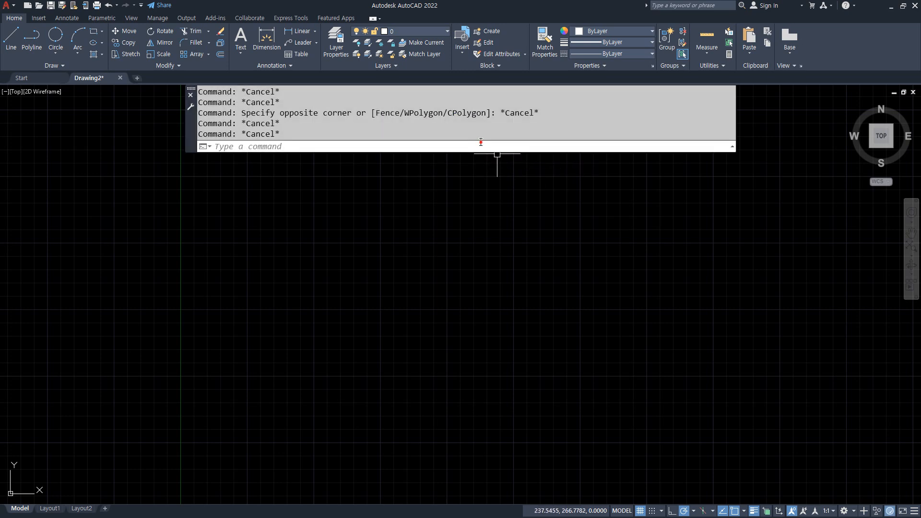
- Close the ribbon with the RIBBONCLOSE command and display it again with the RIBBON command
{"action": "left_click", "coordinate": [481, 143]}
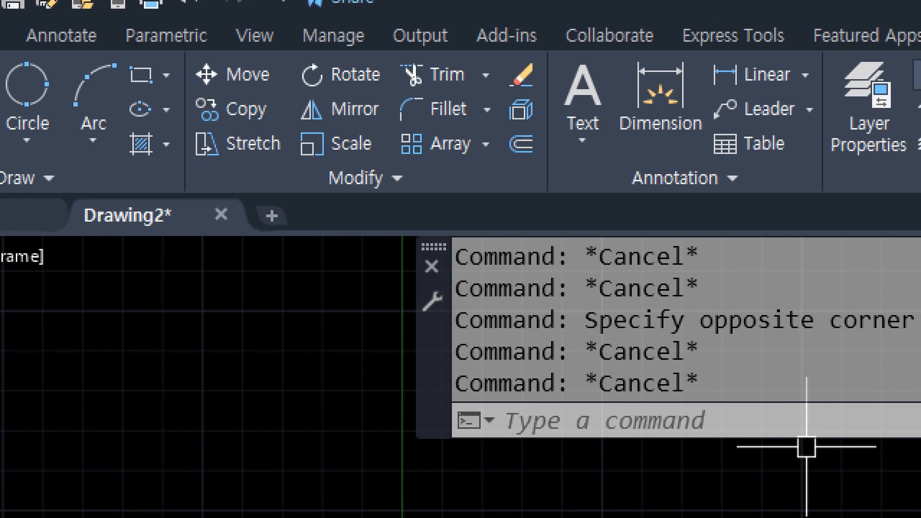
{"action": "type", "text": "rib"}
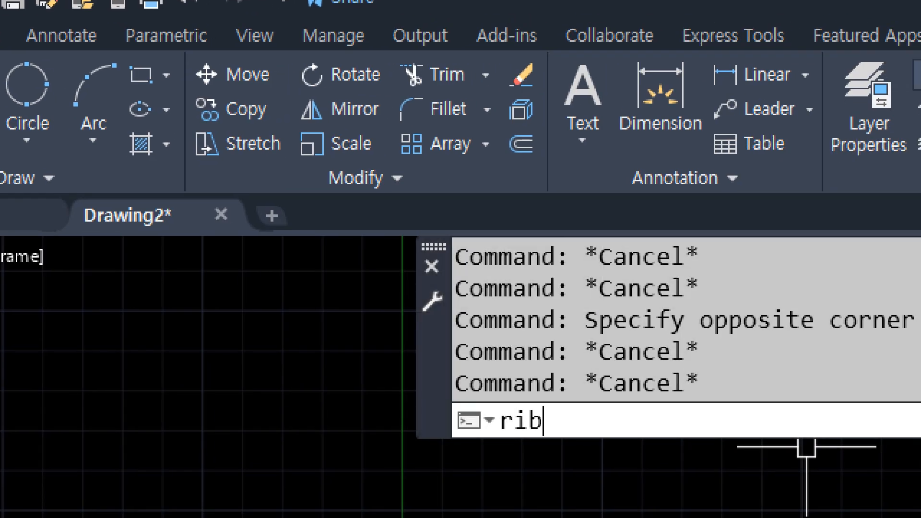
{"action": "type", "text": "bonclose"}
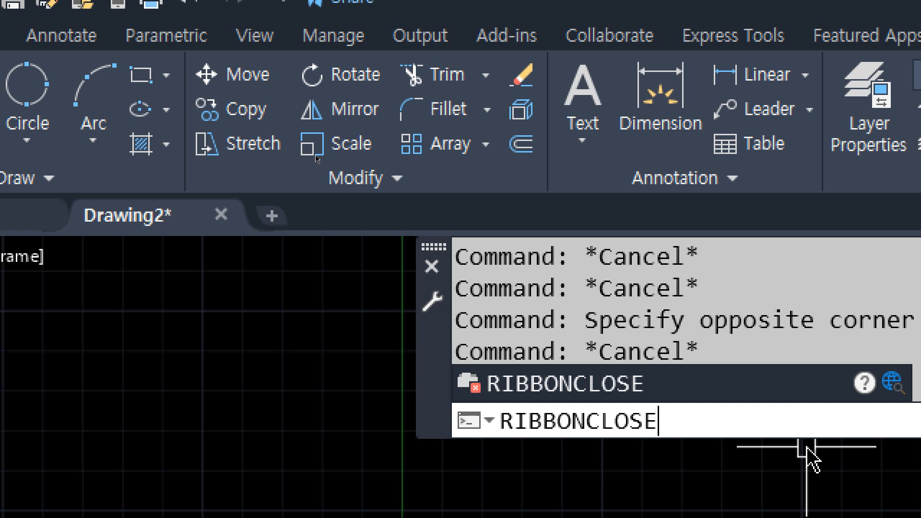
{"action": "key", "text": "Return"}
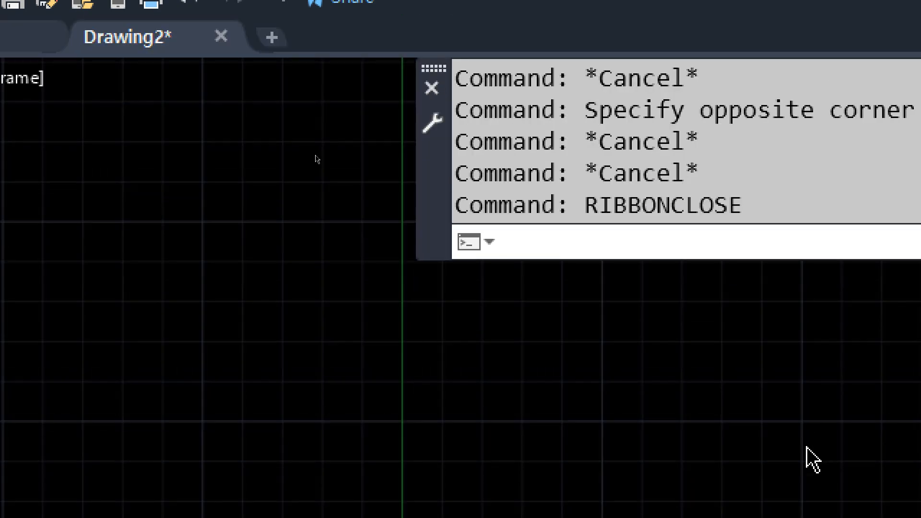
{"action": "type", "text": "ri"}
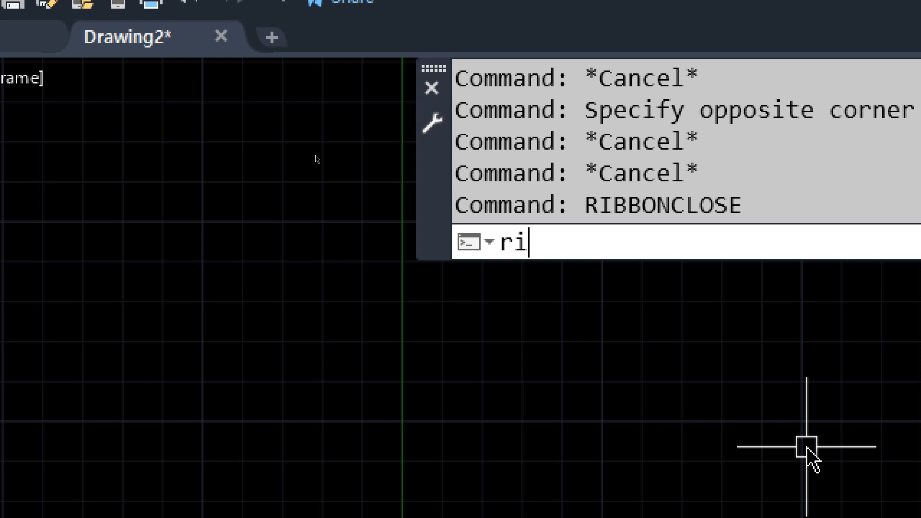
{"action": "type", "text": "bbon"}
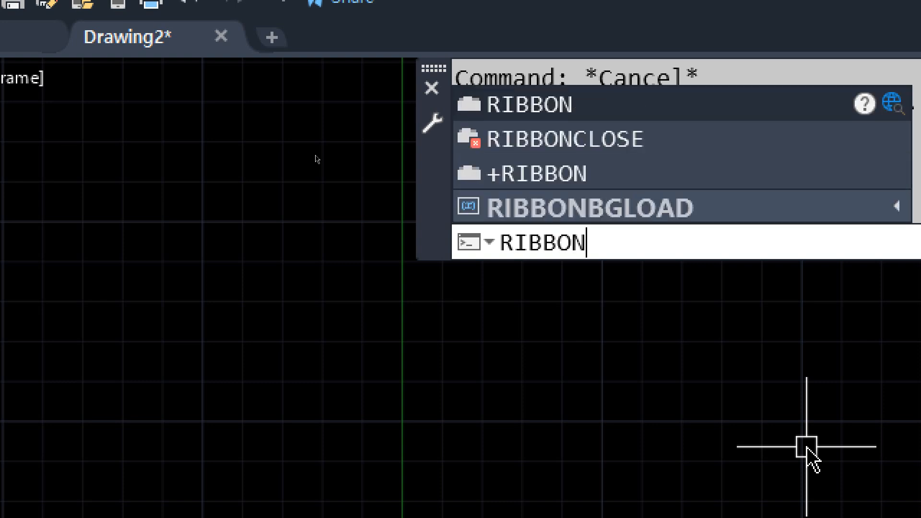
{"action": "key", "text": "Return"}
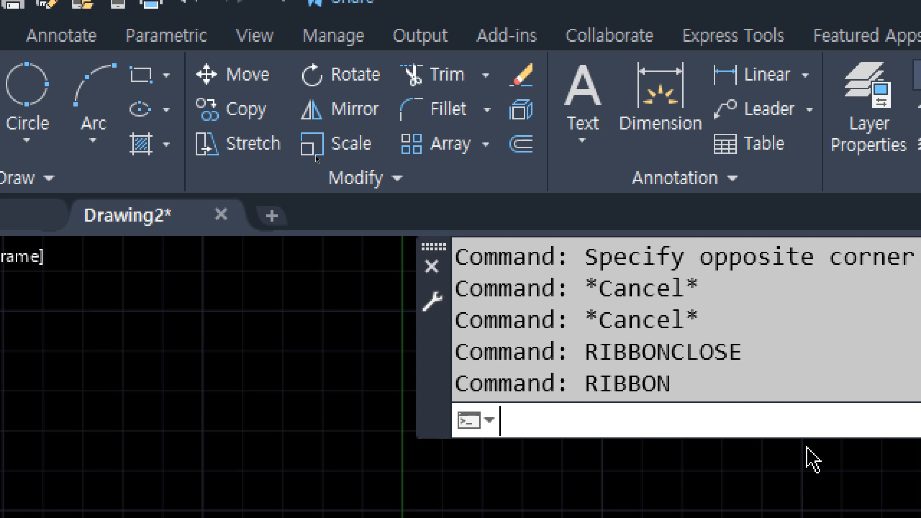
- Switch to Notepad and, after a blank line below the ribbonclose note, add "Line" and "Circle" on separate lines
{"action": "key", "text": "alt+Tab"}
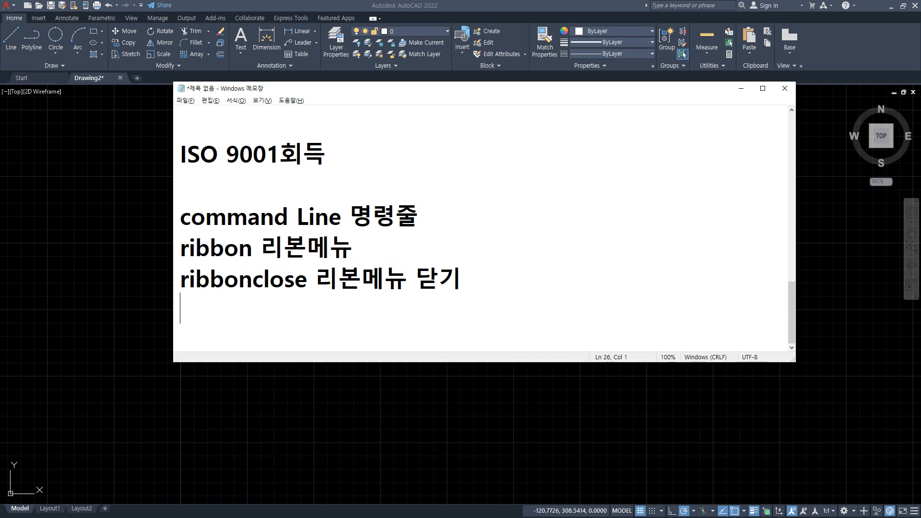
{"action": "left_click", "coordinate": [179, 432]}
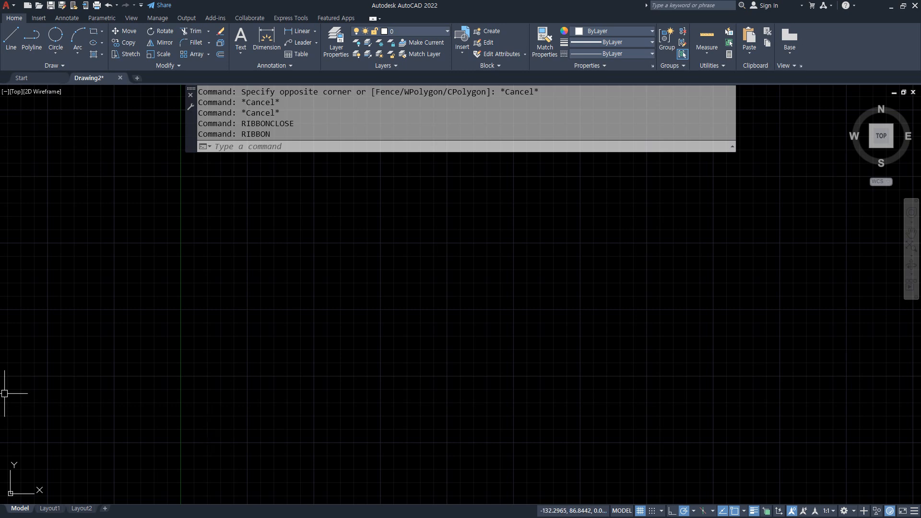
{"action": "key", "text": "alt+Tab"}
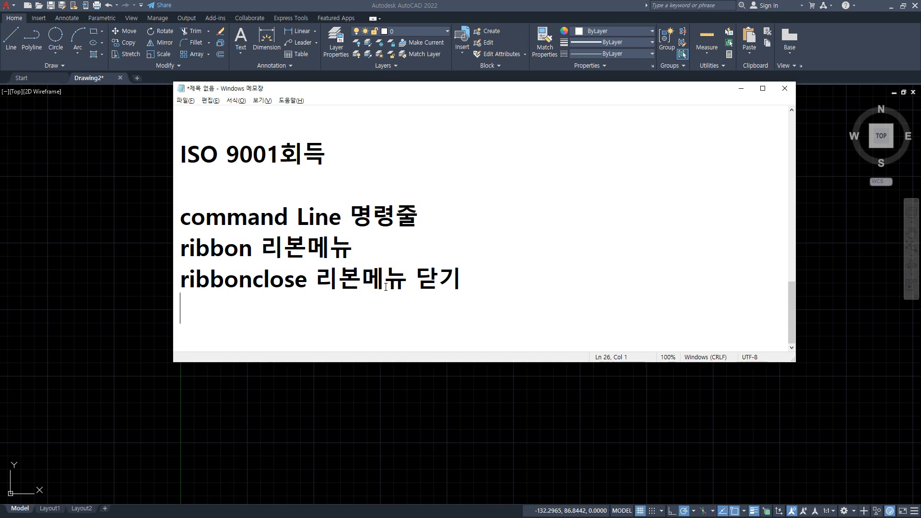
{"action": "key", "text": "Return"}
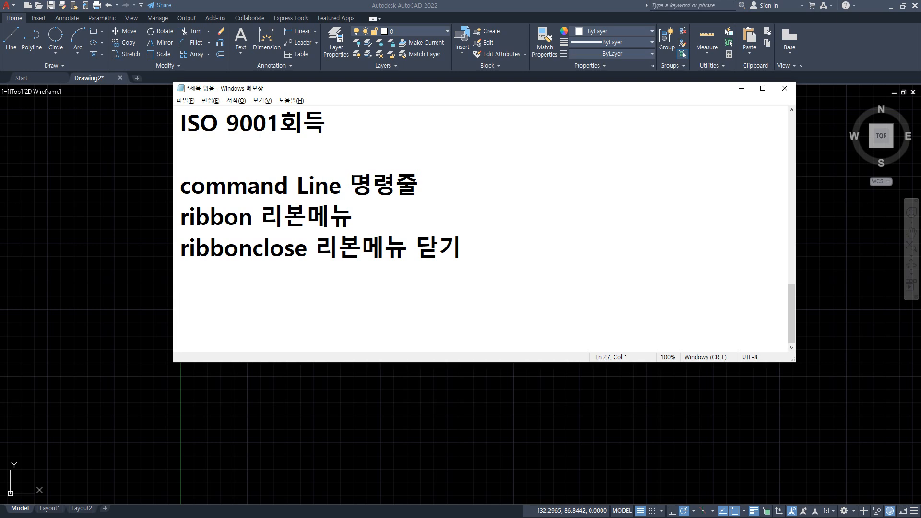
{"action": "type", "text": "ㅣㅑ"}
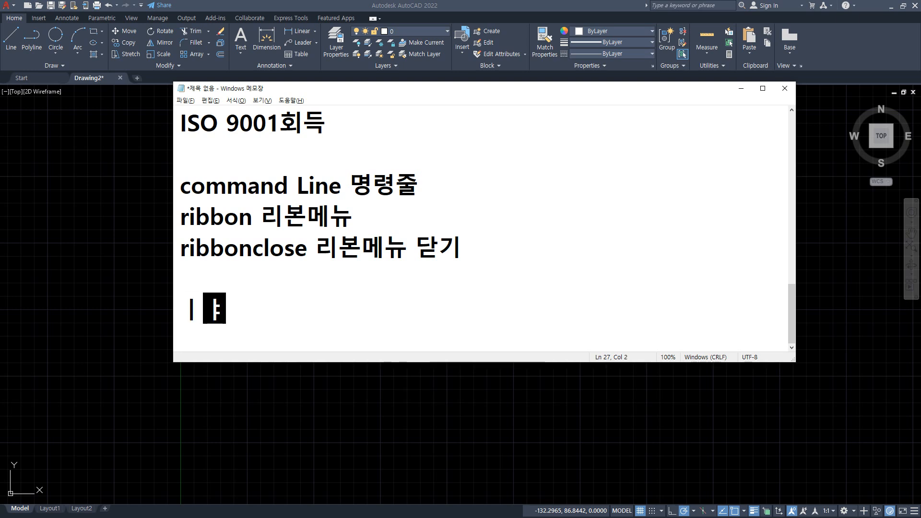
{"action": "key", "text": "BackSpace"}
{"action": "key", "text": "BackSpace"}
{"action": "type", "text": "Line"}
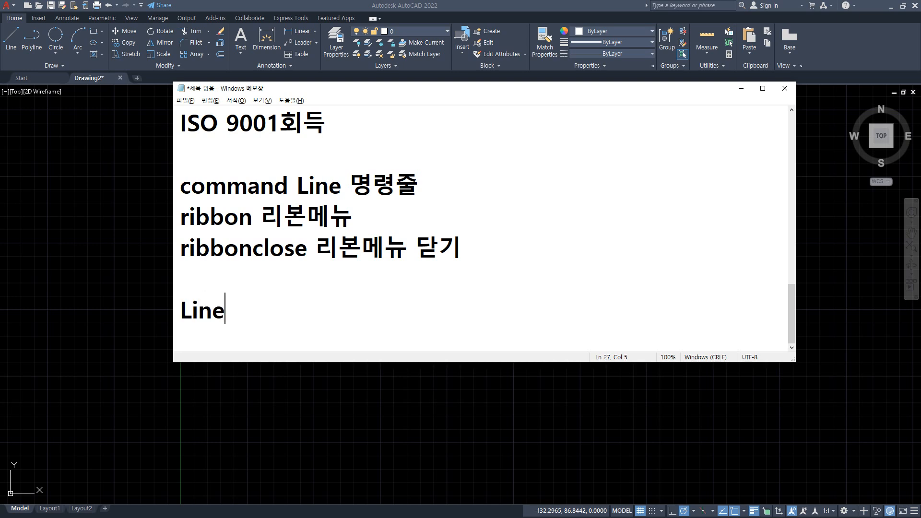
{"action": "key", "text": "Return"}
{"action": "type", "text": "Circl"}
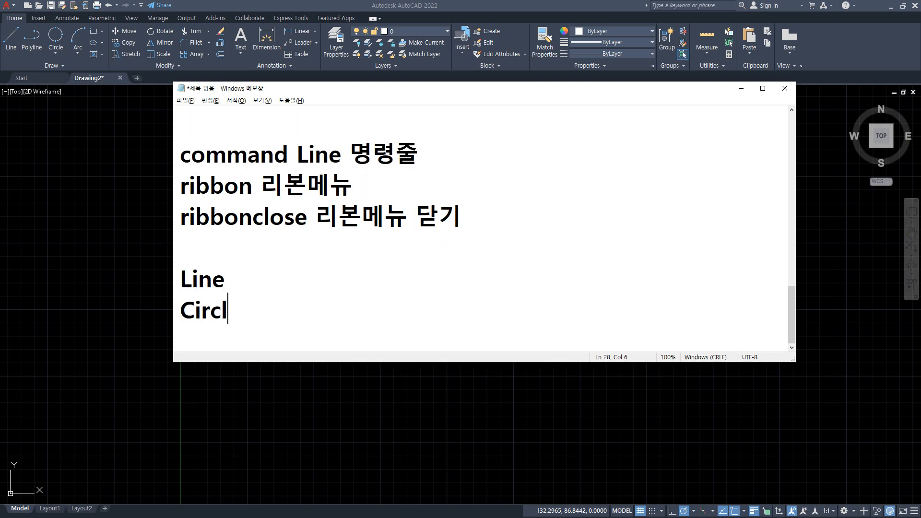
{"action": "type", "text": "e"}
- Append "(선 L)" to the Line note and "(원 C)" to the Circle note, and insert a blank line between them
{"action": "left_click", "coordinate": [387, 285]}
{"action": "type", "text": "(선 L)"}
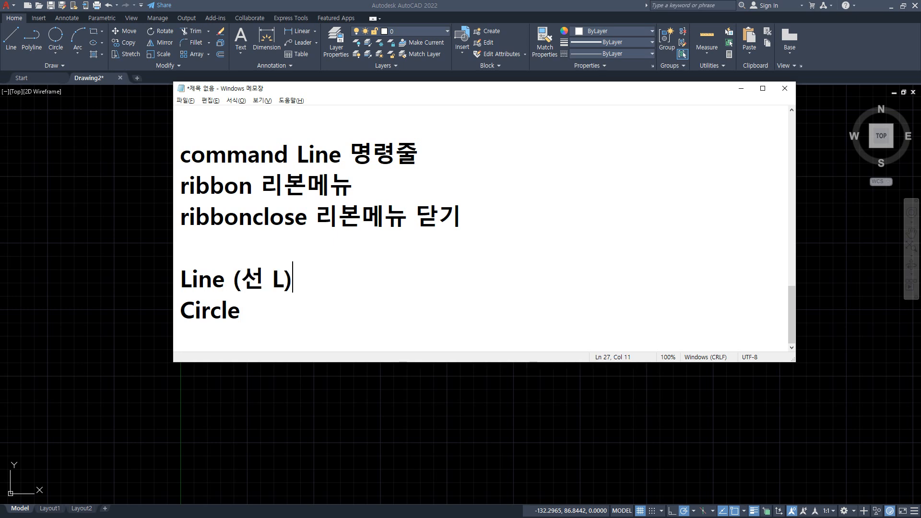
{"action": "key", "text": "Down"}
{"action": "type", "text": "(원 C)"}
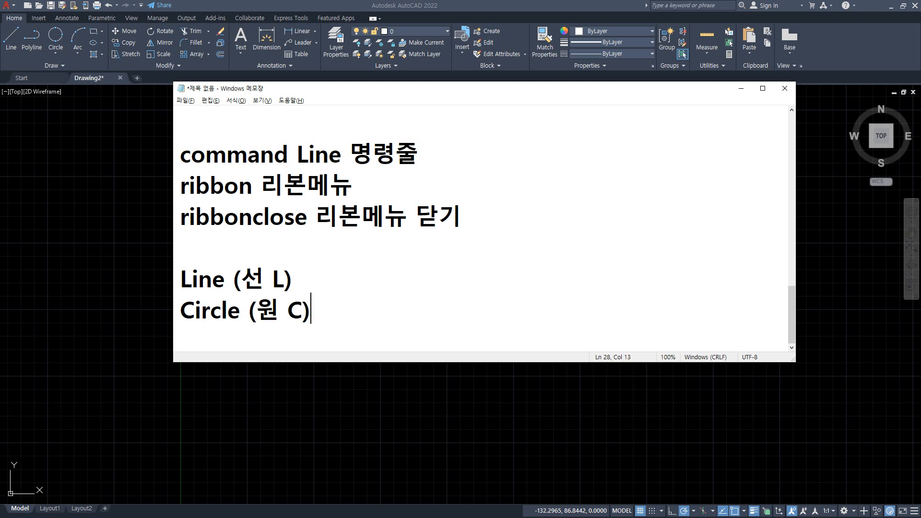
{"action": "left_click", "coordinate": [384, 286]}
{"action": "key", "text": "Return"}
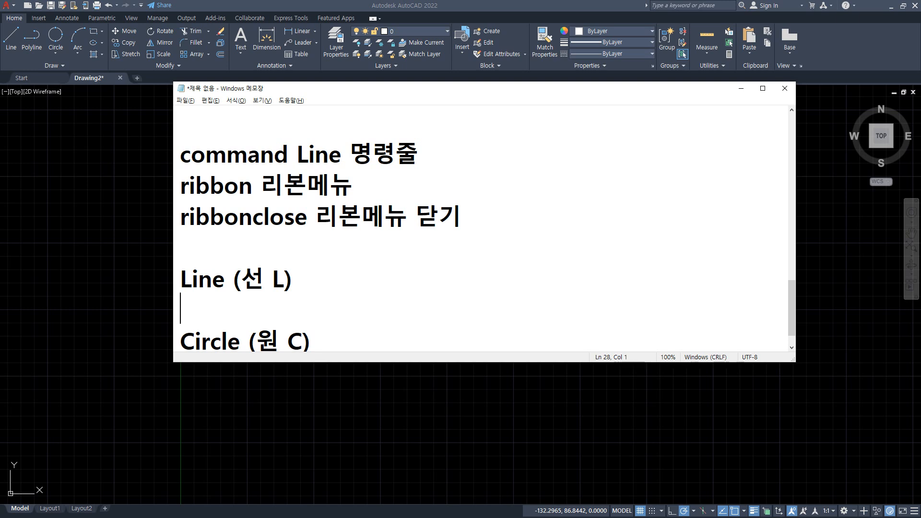
- Add the line "eXplode(분해 X)" below the Circle note
{"action": "key", "text": "Down"}
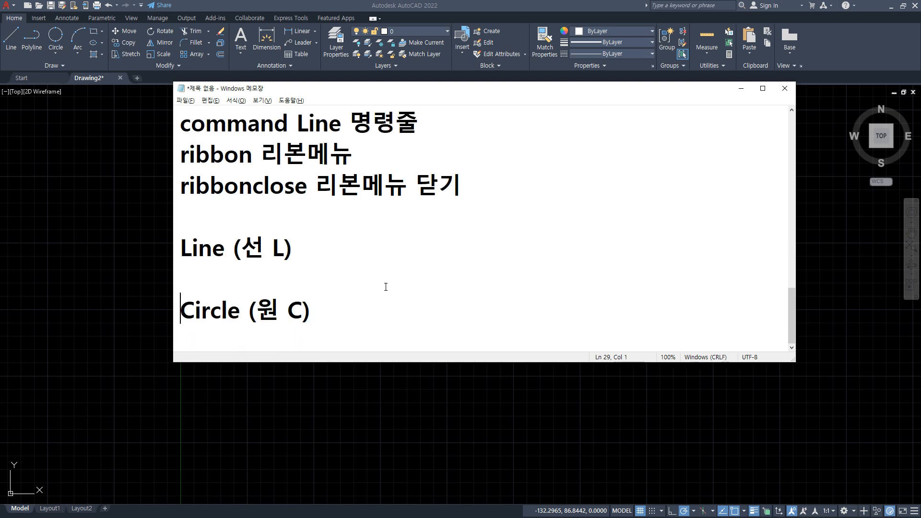
{"action": "key", "text": "End"}
{"action": "key", "text": "Return"}
{"action": "type", "text": "eX"}
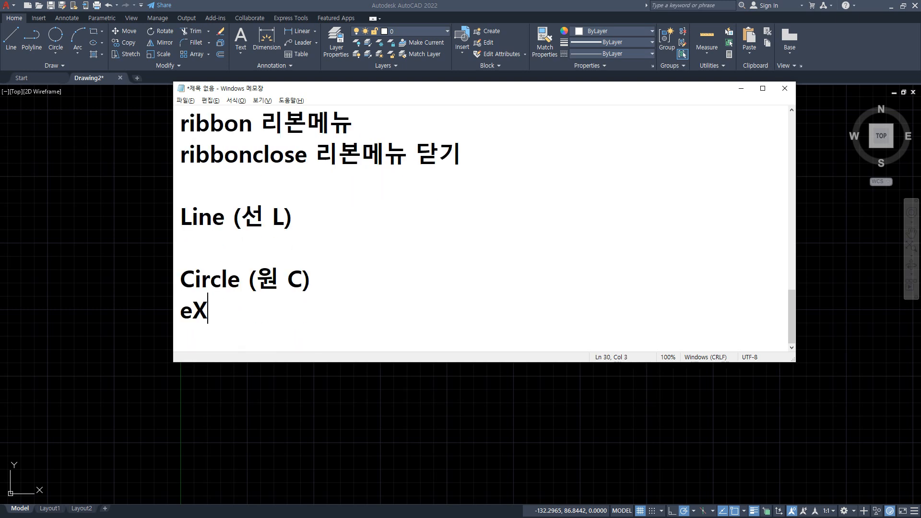
{"action": "type", "text": "plode(분해 "}
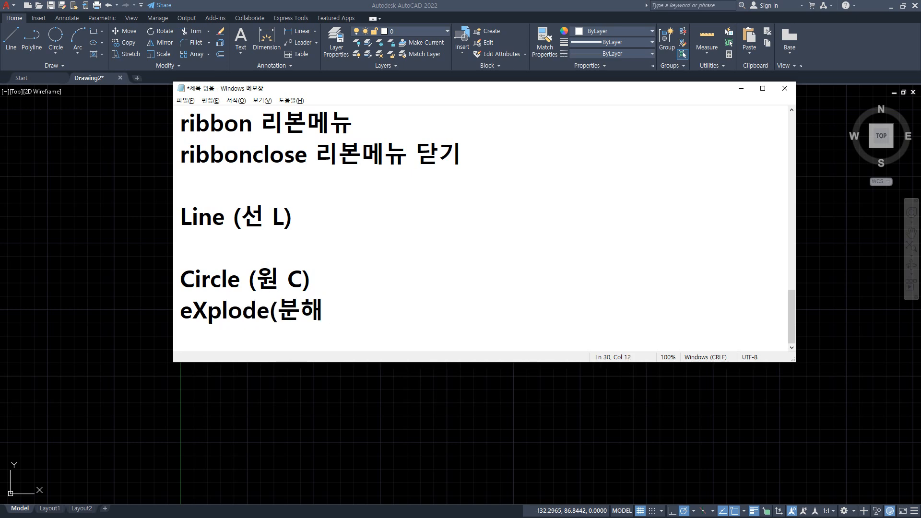
{"action": "type", "text": "X)"}
- Add the line "TRim(자르기 TR)" below the eXplode note
{"action": "key", "text": "Return"}
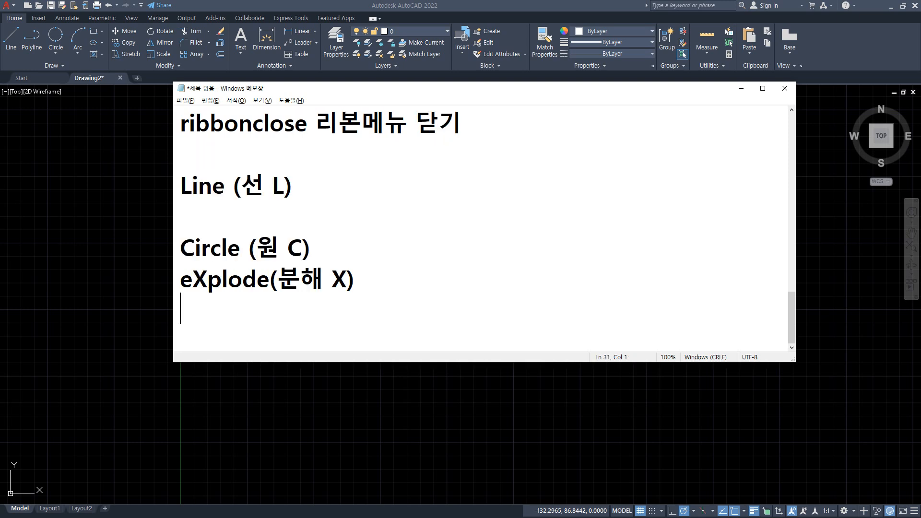
{"action": "type", "text": "TRim"}
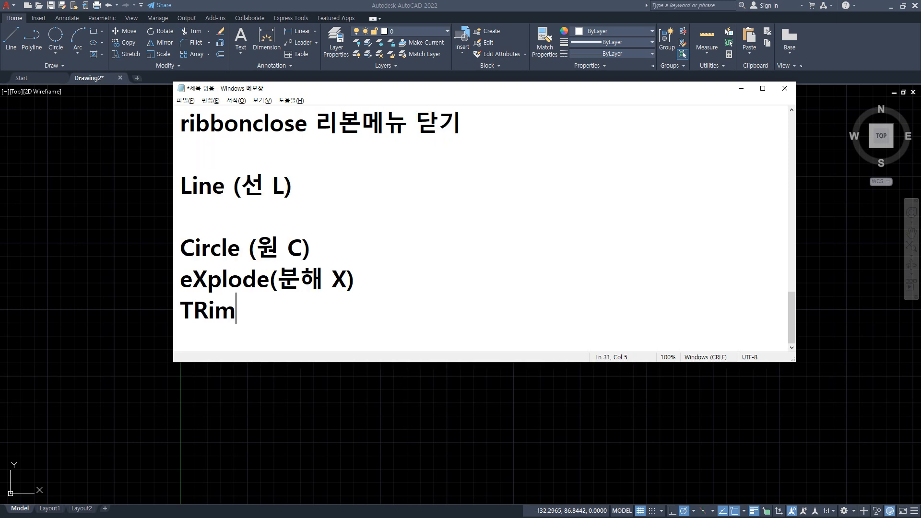
{"action": "type", "text": "(자르기 TR)"}
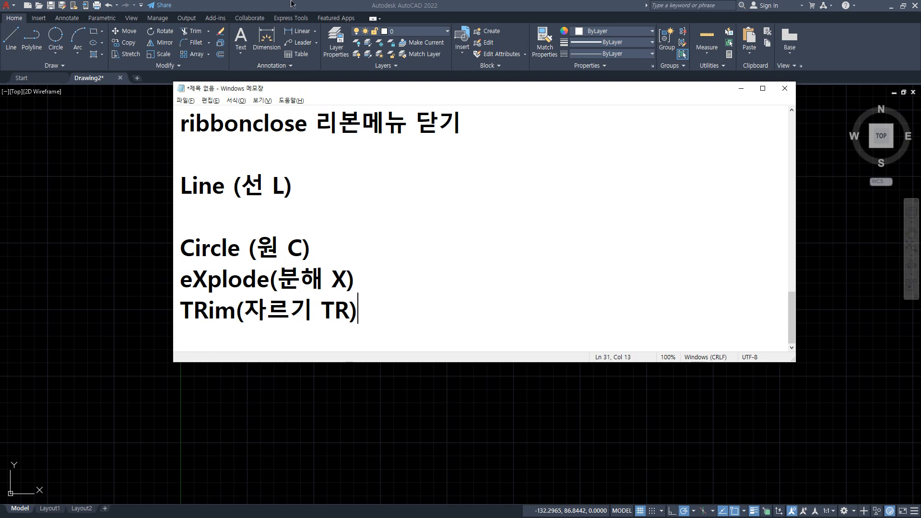
- Switch to AutoCAD and draw a zigzag of eight connected segments across the empty drawing area with the LINE command
{"action": "key", "text": "alt+Tab"}
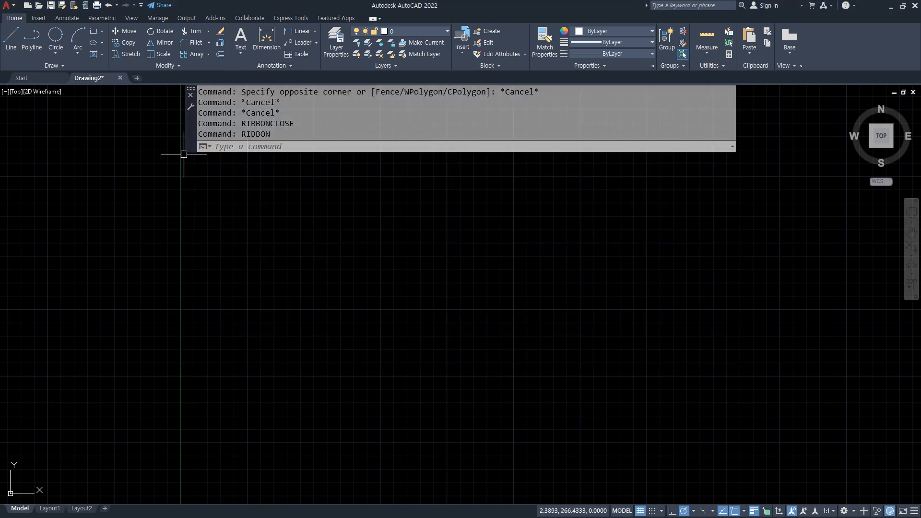
{"action": "key", "text": "alt"}
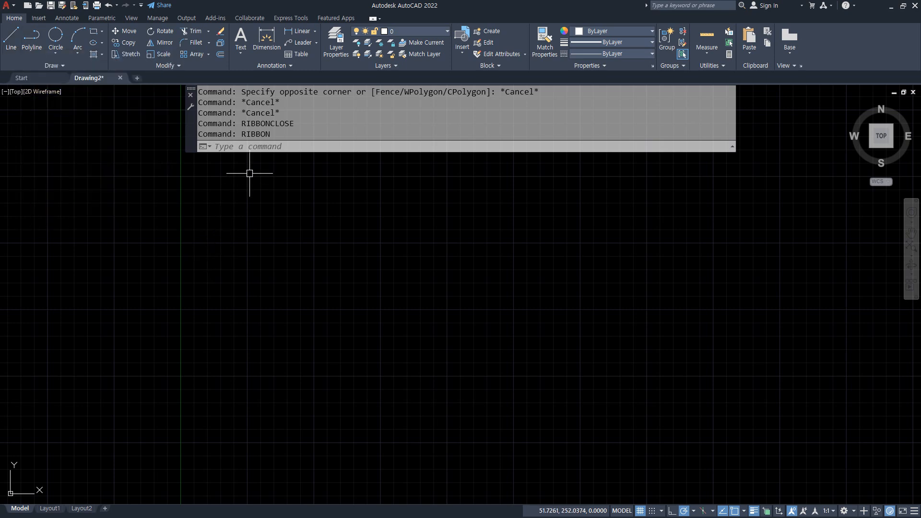
{"action": "left_click", "coordinate": [265, 148]}
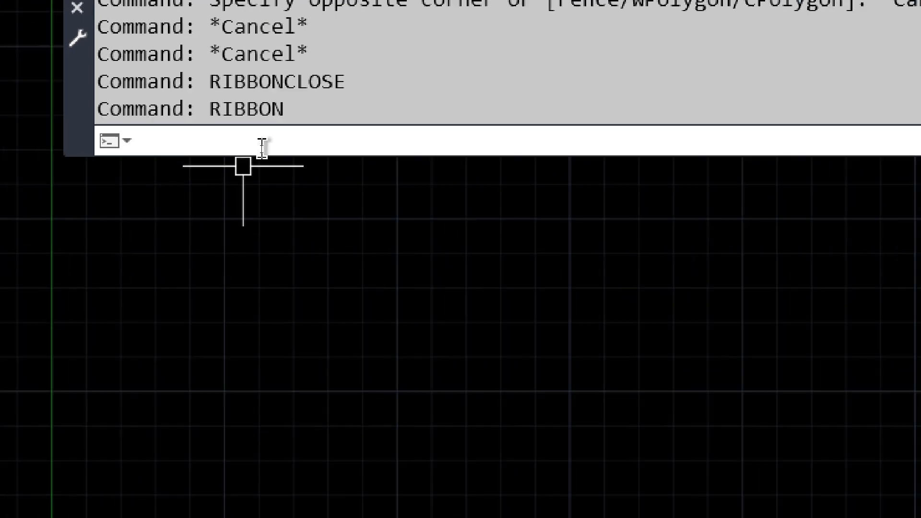
{"action": "type", "text": "line"}
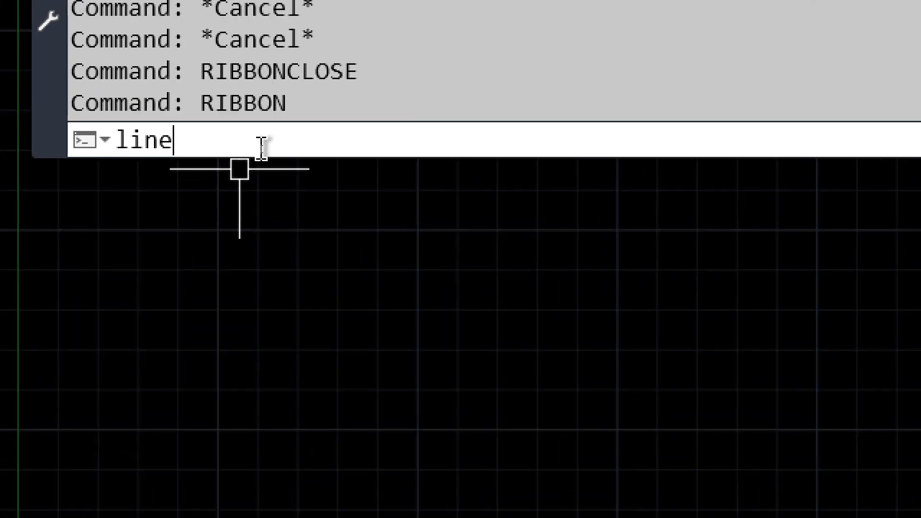
{"action": "key", "text": "Return"}
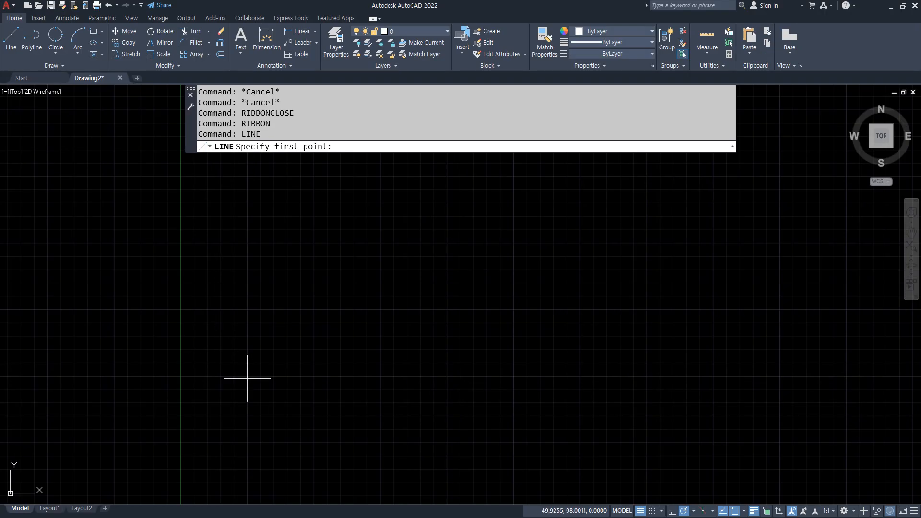
{"action": "left_click", "coordinate": [271, 396]}
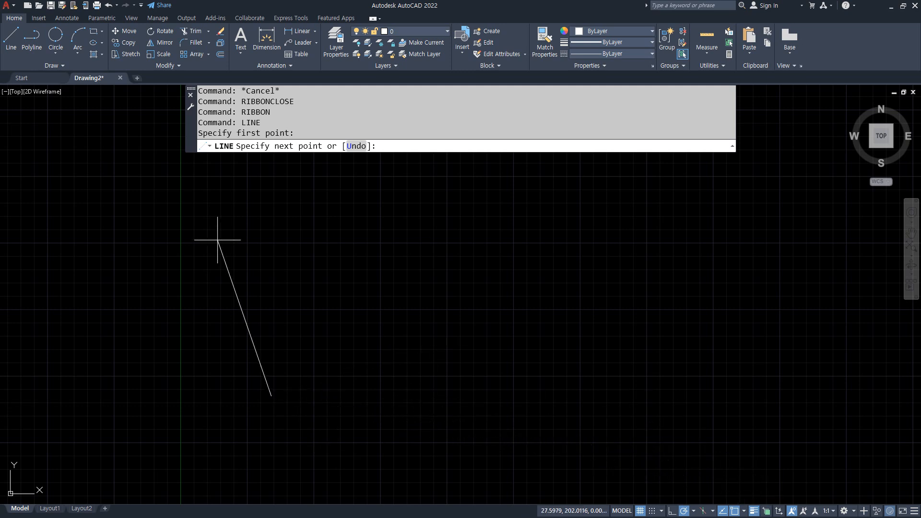
{"action": "left_click", "coordinate": [356, 278]}
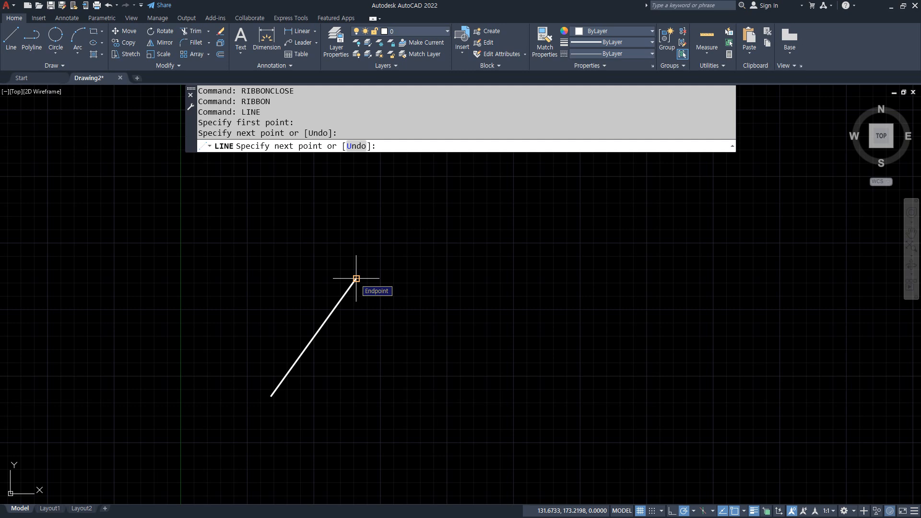
{"action": "left_click", "coordinate": [426, 459]}
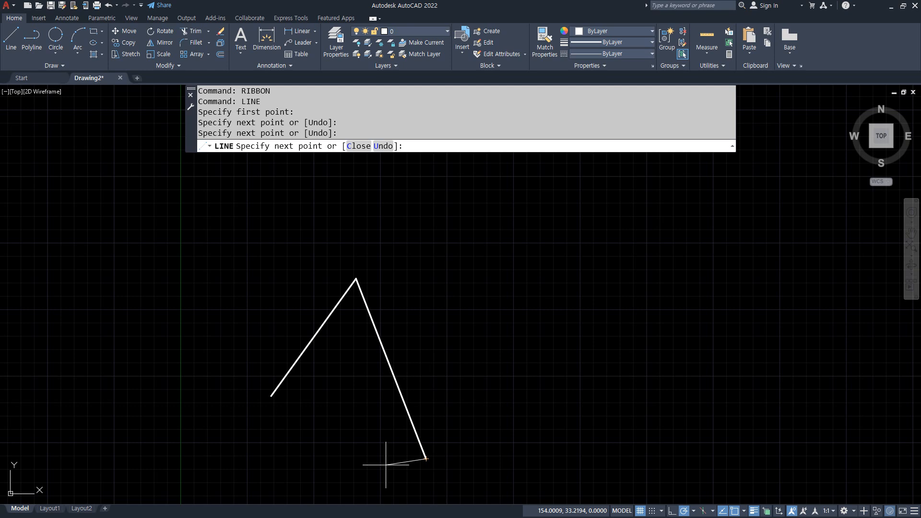
{"action": "left_click", "coordinate": [508, 295]}
{"action": "left_click", "coordinate": [552, 379]}
{"action": "left_click", "coordinate": [552, 378]}
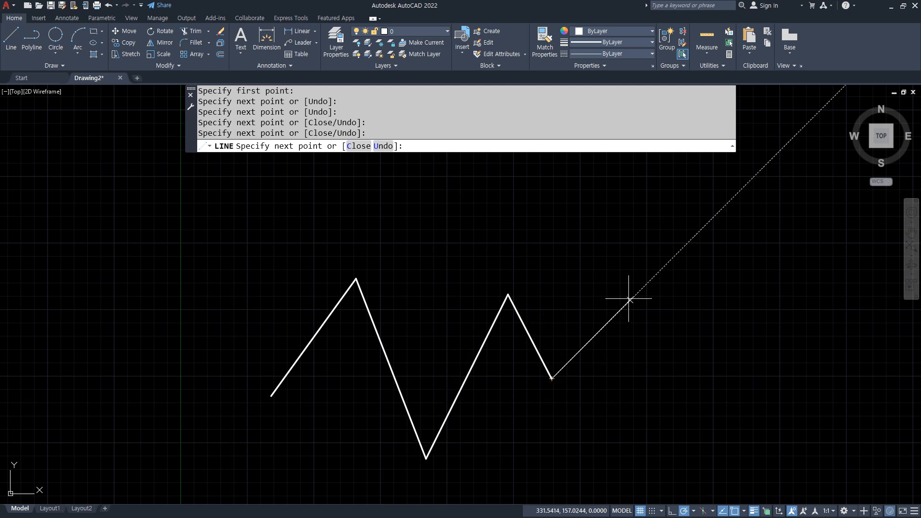
{"action": "left_click", "coordinate": [645, 293]}
{"action": "left_click", "coordinate": [684, 363]}
{"action": "left_click", "coordinate": [744, 328]}
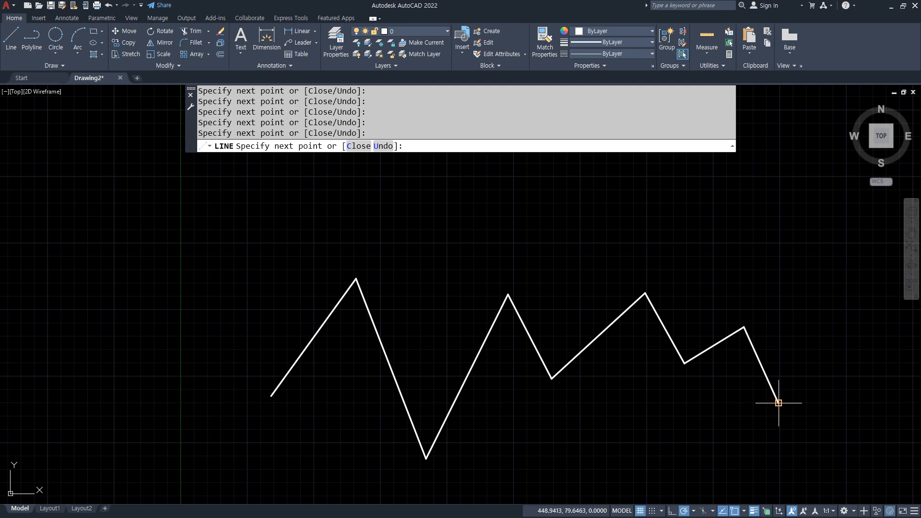
{"action": "left_click", "coordinate": [779, 403]}
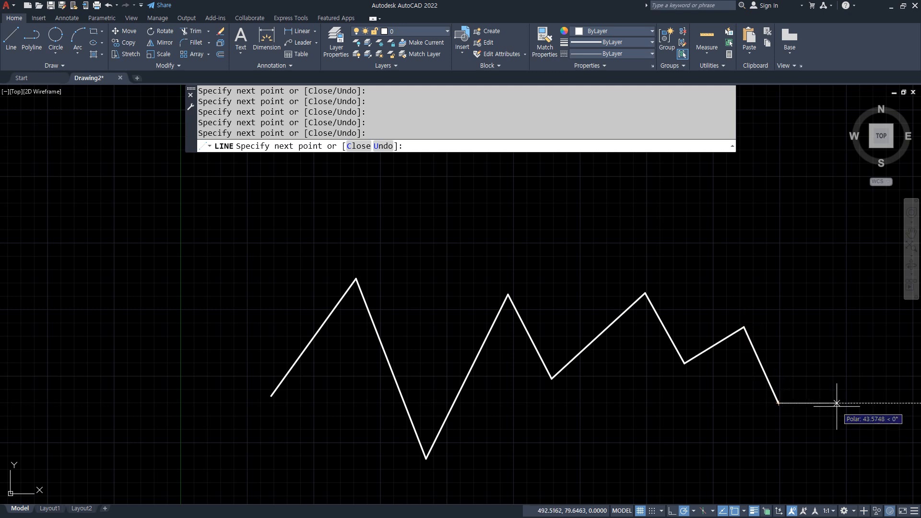
{"action": "key", "text": "Return"}
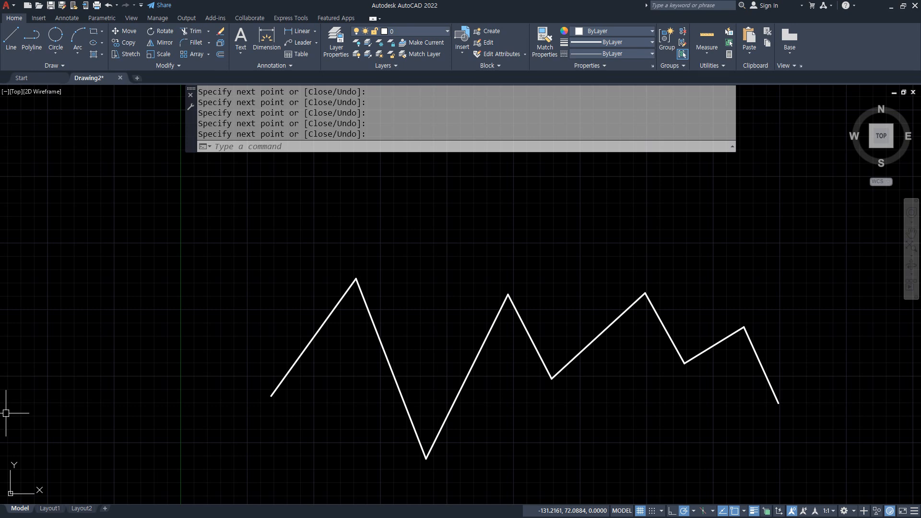
- Switch to Notepad and add "Zoom" and "Pan" on separate lines between the ribbonclose and Line notes
{"action": "key", "text": "alt+Tab"}
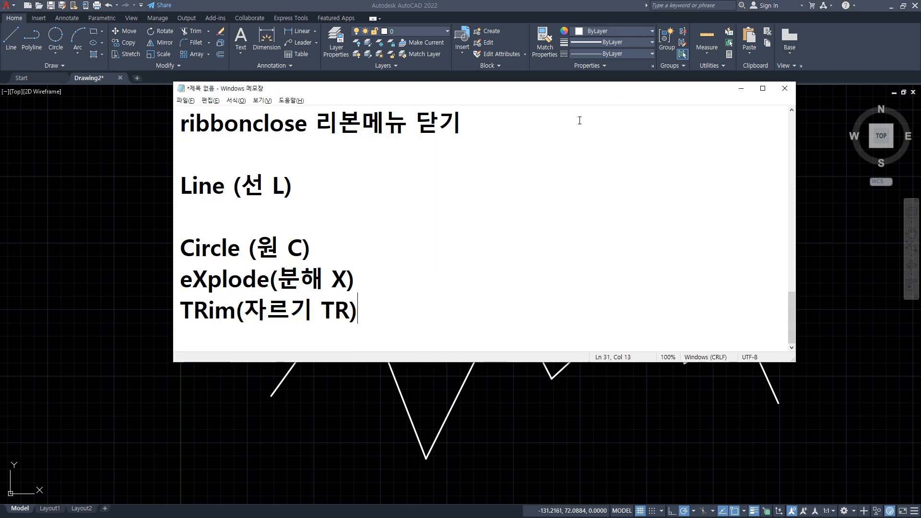
{"action": "left_click", "coordinate": [515, 159]}
{"action": "type", "text": "Zoom"}
{"action": "key", "text": "Return"}
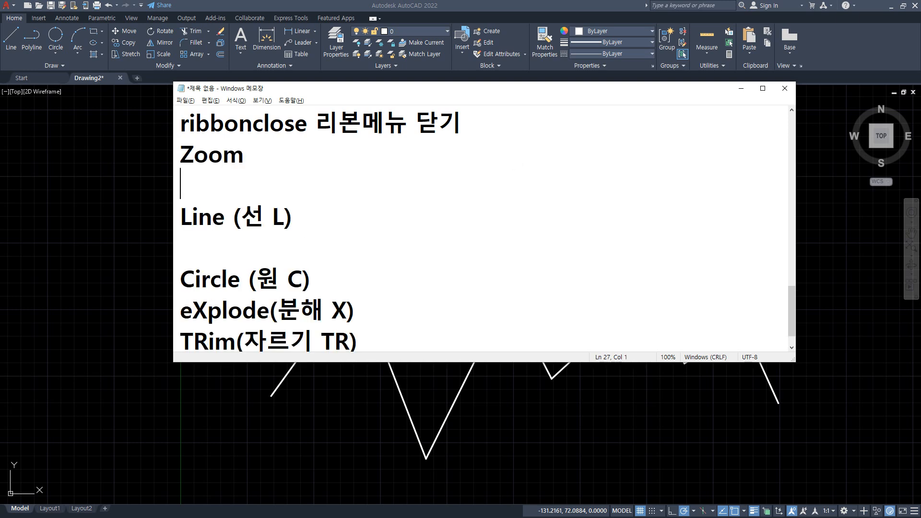
{"action": "type", "text": "Pan"}
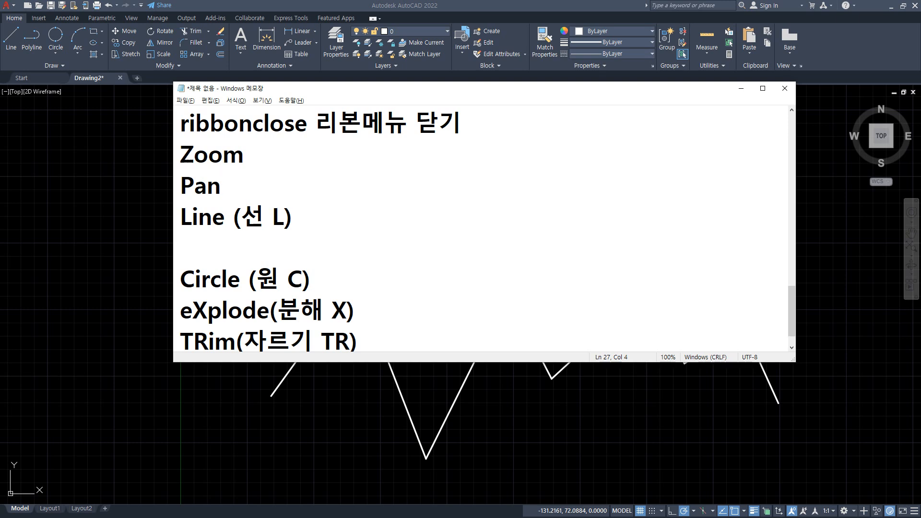
- Append "(화면축소확대)" to the Zoom note and "(화면이동 P)" to the Pan note
{"action": "key", "text": "Up"}
{"action": "left_click", "coordinate": [515, 159]}
{"action": "type", "text": "("}
{"action": "type", "text": "화면축송"}
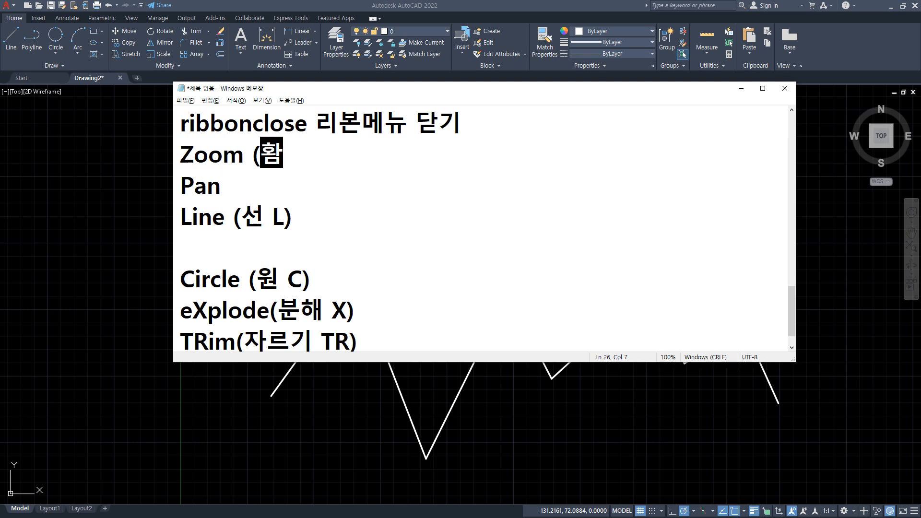
{"action": "type", "text": "확대)"}
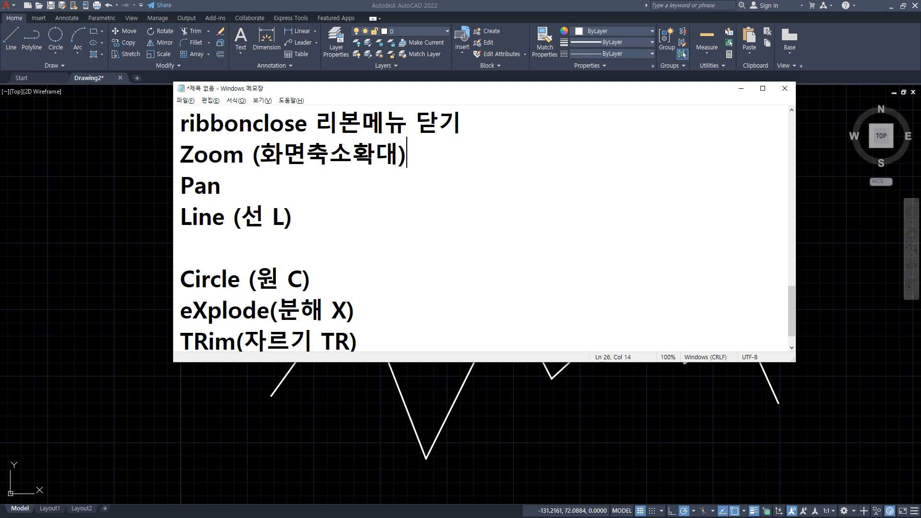
{"action": "key", "text": "Down"}
{"action": "type", "text": "(화면이"}
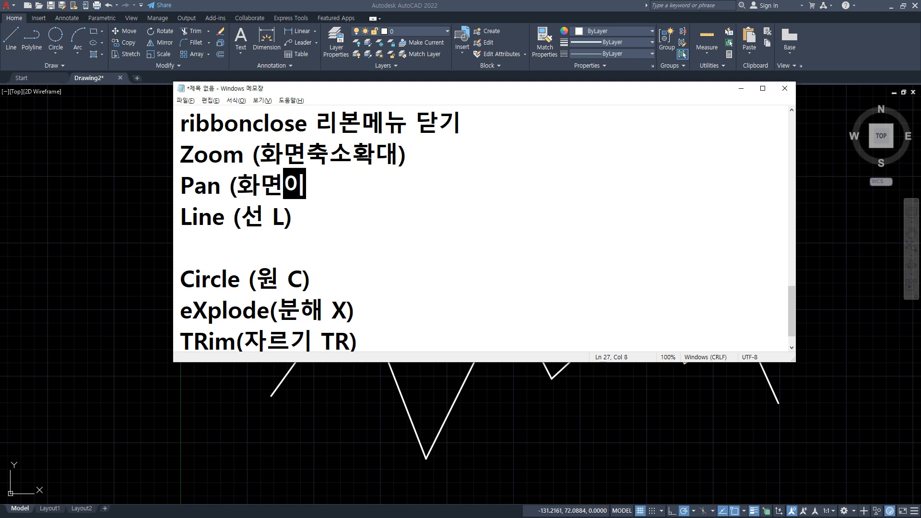
{"action": "type", "text": "동 P)"}
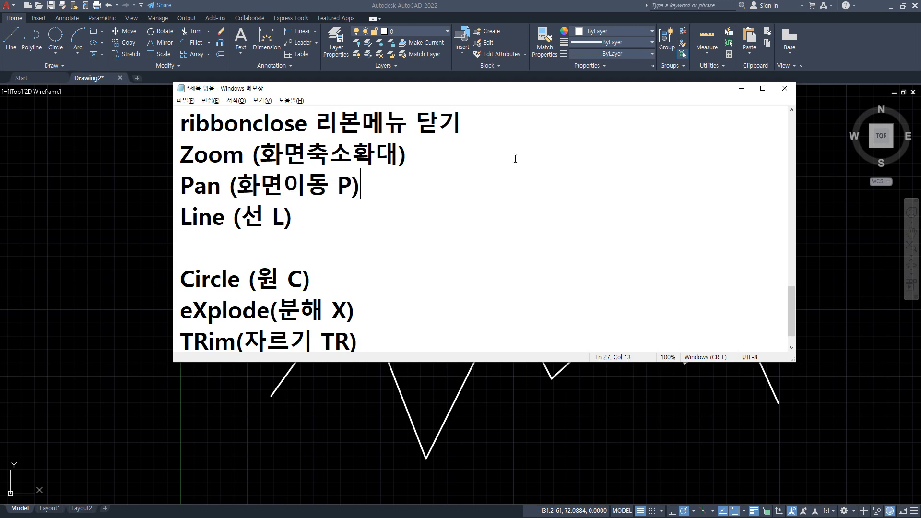
- Add the shortcut "Z" to the Zoom note
{"action": "key", "text": "Up"}
{"action": "key", "text": "Right"}
{"action": "key", "text": "Right"}
{"action": "key", "text": "Right"}
{"action": "type", "text": "Z"}
- Switch to AutoCAD and zoom in and out repeatedly on the zigzag line to demonstrate view magnification
{"action": "left_click", "coordinate": [297, 7]}
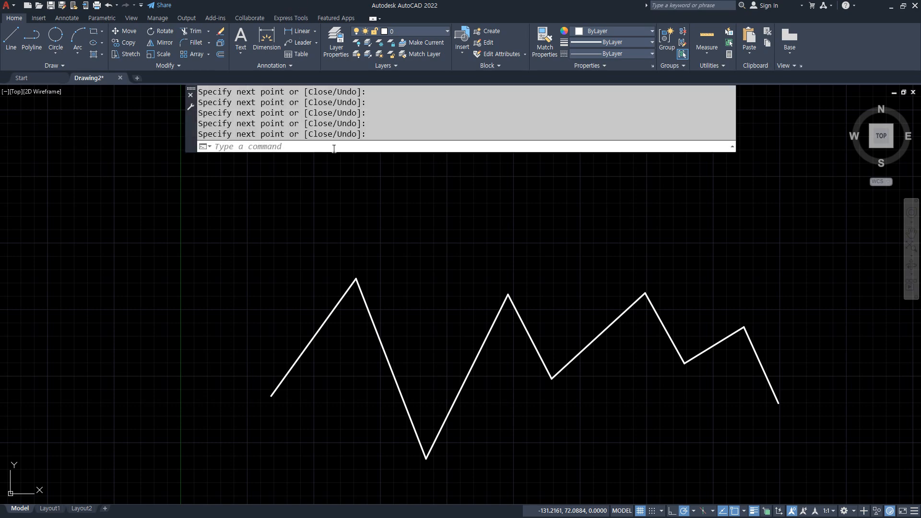
{"action": "scroll", "coordinate": [361, 293], "scroll_direction": "up", "scroll_amount": 5}
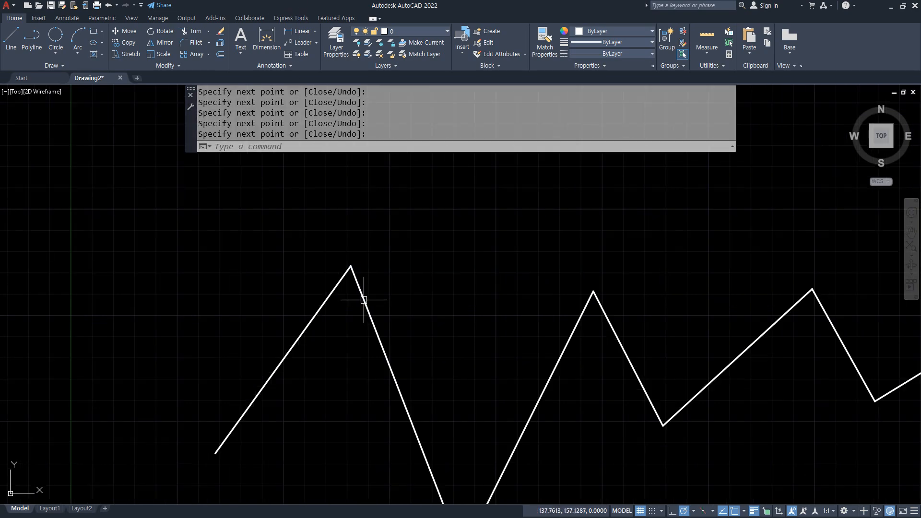
{"action": "scroll", "coordinate": [363, 298], "scroll_direction": "down", "scroll_amount": 5}
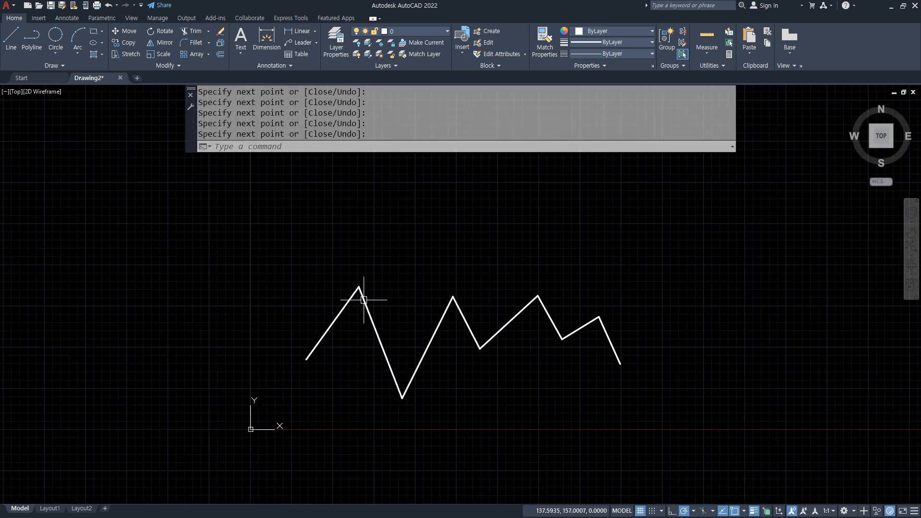
{"action": "scroll", "coordinate": [516, 352], "scroll_direction": "up", "scroll_amount": 3}
{"action": "scroll", "coordinate": [516, 352], "scroll_direction": "up", "scroll_amount": 2}
{"action": "scroll", "coordinate": [516, 352], "scroll_direction": "down", "scroll_amount": 6}
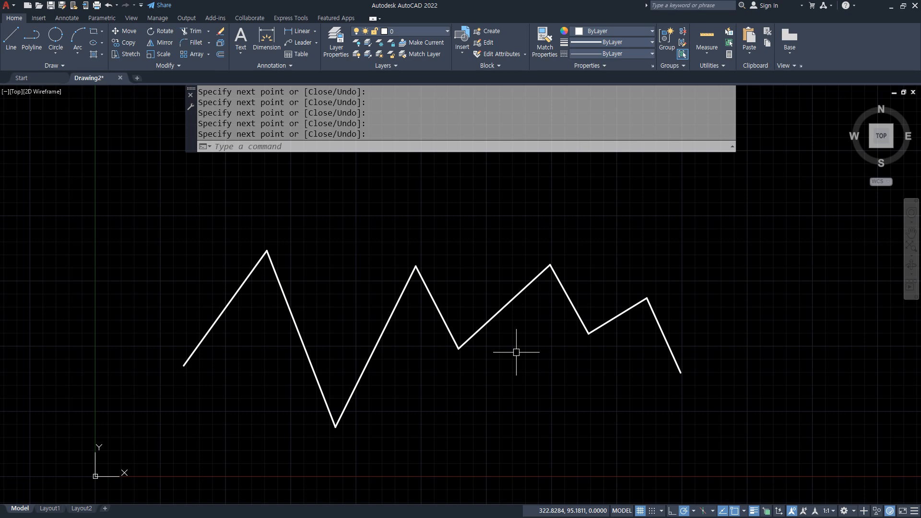
{"action": "scroll", "coordinate": [516, 352], "scroll_direction": "down", "scroll_amount": 5}
{"action": "scroll", "coordinate": [514, 351], "scroll_direction": "up", "scroll_amount": 10}
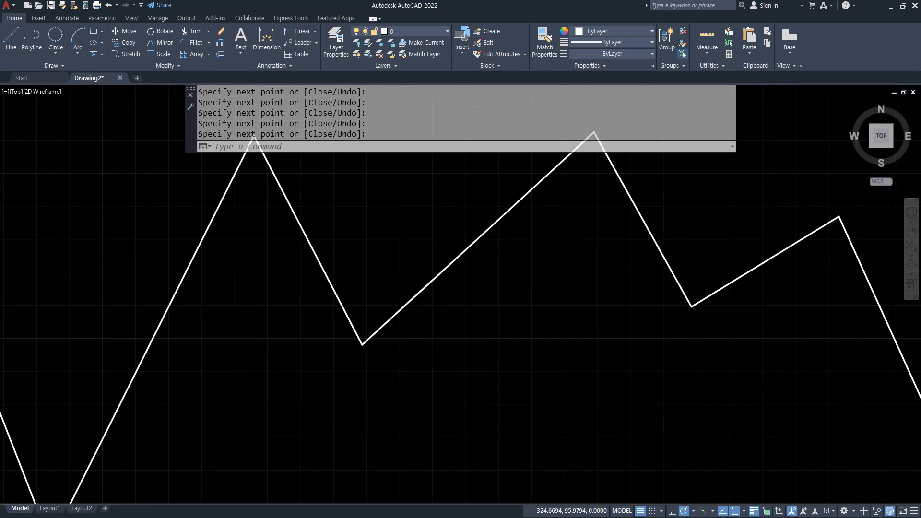
{"action": "scroll", "coordinate": [515, 351], "scroll_direction": "down", "scroll_amount": 8}
{"action": "scroll", "coordinate": [514, 351], "scroll_direction": "up", "scroll_amount": 4}
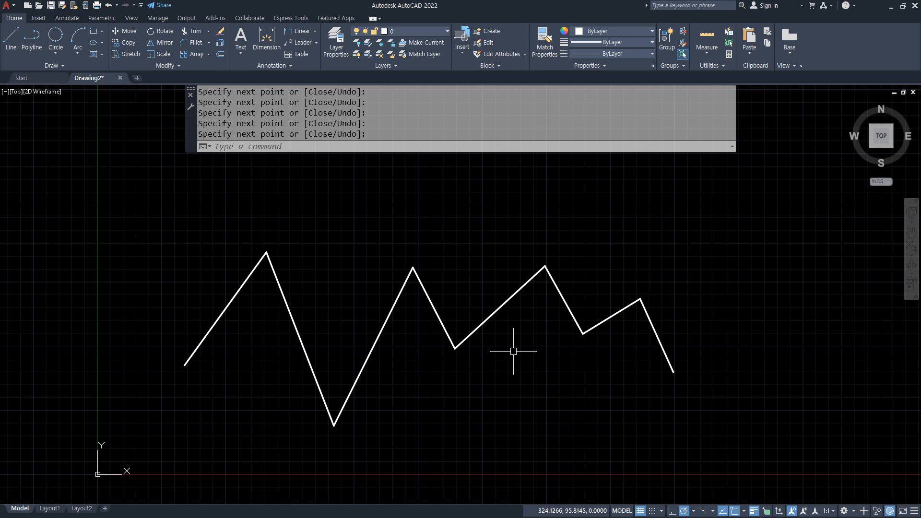
{"action": "scroll", "coordinate": [440, 308], "scroll_direction": "down", "scroll_amount": 5}
{"action": "scroll", "coordinate": [440, 309], "scroll_direction": "up", "scroll_amount": 5}
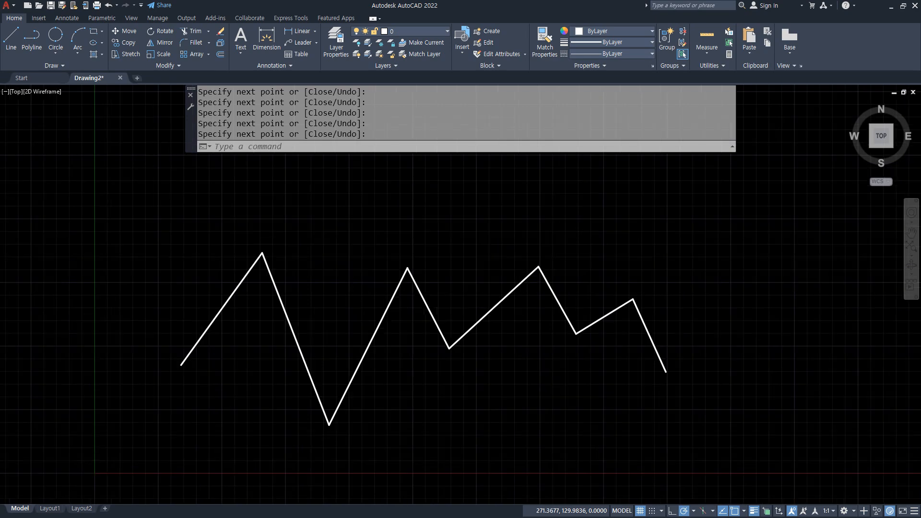
{"action": "scroll", "coordinate": [440, 308], "scroll_direction": "down", "scroll_amount": 2}
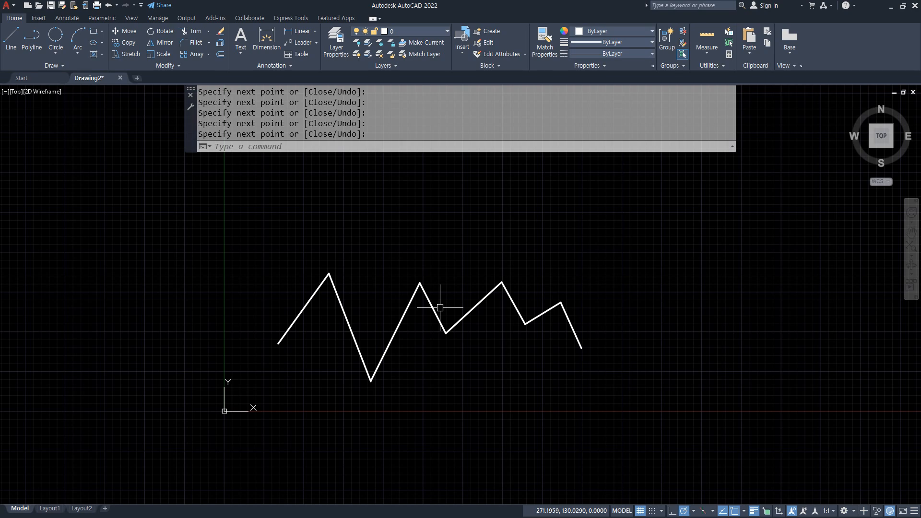
- Pan the view back and forth around the zigzag line, and zoom far out from it
{"action": "mouse_move", "coordinate": [440, 308]}
{"action": "middle_mouse_down"}
{"action": "mouse_move", "coordinate": [196, 401]}
{"action": "mouse_move", "coordinate": [333, 332]}
{"action": "mouse_move", "coordinate": [423, 336]}
{"action": "mouse_move", "coordinate": [320, 340]}
{"action": "mouse_move", "coordinate": [517, 273]}
{"action": "mouse_move", "coordinate": [210, 321]}
{"action": "middle_mouse_up"}
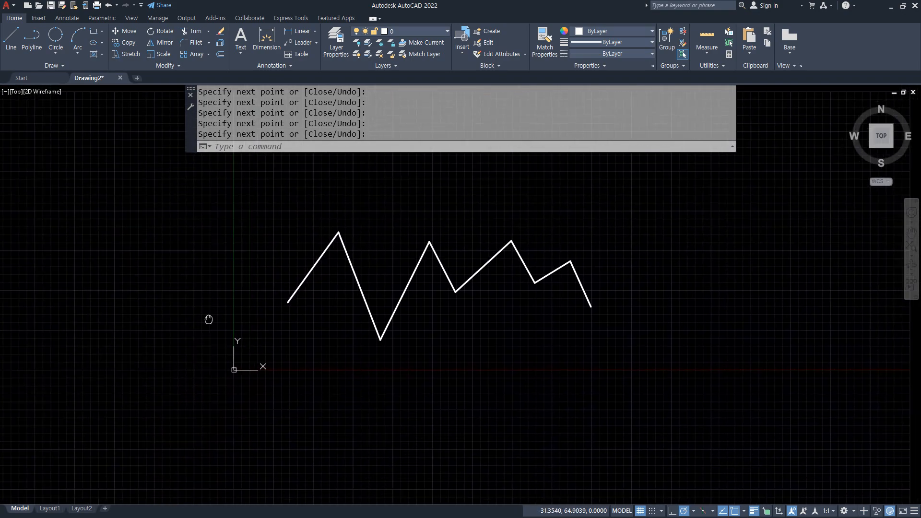
{"action": "mouse_move", "coordinate": [500, 255]}
{"action": "middle_mouse_down"}
{"action": "mouse_move", "coordinate": [418, 342]}
{"action": "mouse_move", "coordinate": [436, 295]}
{"action": "mouse_move", "coordinate": [545, 298]}
{"action": "mouse_move", "coordinate": [397, 300]}
{"action": "mouse_move", "coordinate": [511, 251]}
{"action": "mouse_move", "coordinate": [401, 273]}
{"action": "mouse_move", "coordinate": [520, 313]}
{"action": "mouse_move", "coordinate": [423, 261]}
{"action": "middle_mouse_up"}
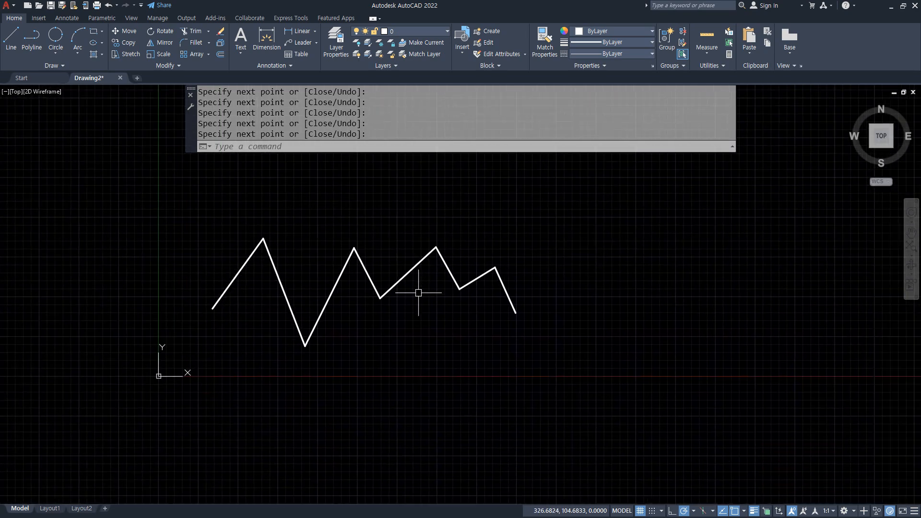
{"action": "mouse_move", "coordinate": [419, 291]}
{"action": "middle_mouse_down"}
{"action": "mouse_move", "coordinate": [488, 298]}
{"action": "mouse_move", "coordinate": [427, 302]}
{"action": "mouse_move", "coordinate": [515, 312]}
{"action": "mouse_move", "coordinate": [518, 301]}
{"action": "mouse_move", "coordinate": [629, 276]}
{"action": "mouse_move", "coordinate": [567, 241]}
{"action": "mouse_move", "coordinate": [559, 257]}
{"action": "middle_mouse_up"}
{"action": "mouse_move", "coordinate": [471, 272]}
{"action": "middle_mouse_down"}
{"action": "mouse_move", "coordinate": [423, 313]}
{"action": "mouse_move", "coordinate": [485, 343]}
{"action": "middle_mouse_up"}
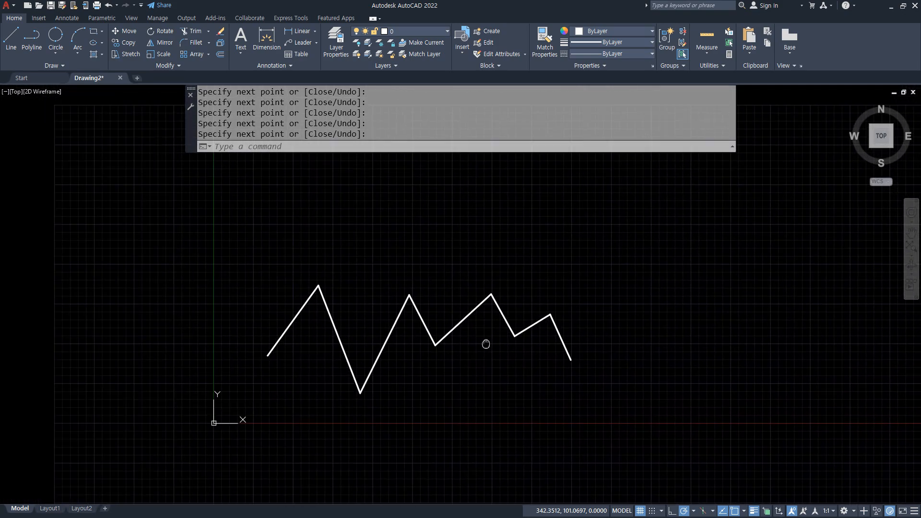
{"action": "scroll", "coordinate": [481, 329], "scroll_direction": "up", "scroll_amount": 2}
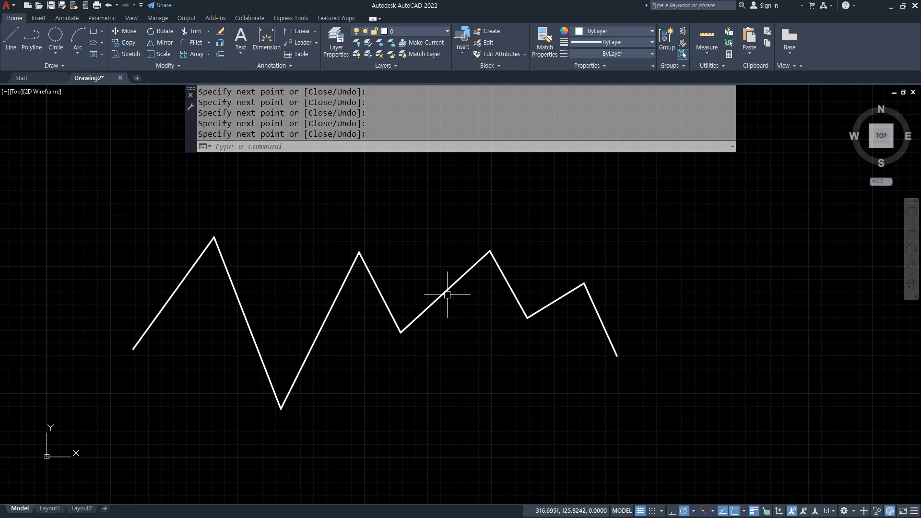
{"action": "scroll", "coordinate": [466, 315], "scroll_direction": "down", "scroll_amount": 4}
{"action": "scroll", "coordinate": [466, 316], "scroll_direction": "down", "scroll_amount": 4}
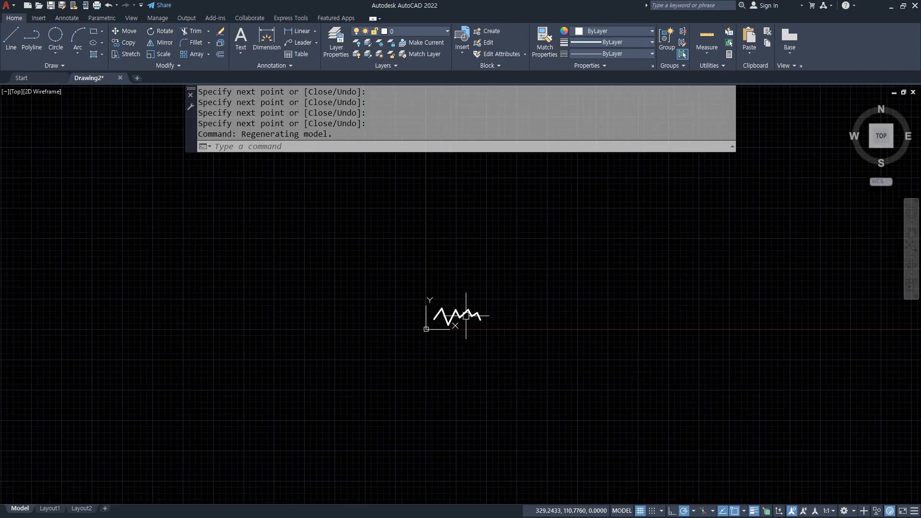
- Zoom far out from the zigzag line and fit the whole drawing back into view with Zoom Extents
{"action": "scroll", "coordinate": [466, 316], "scroll_direction": "down", "scroll_amount": 5}
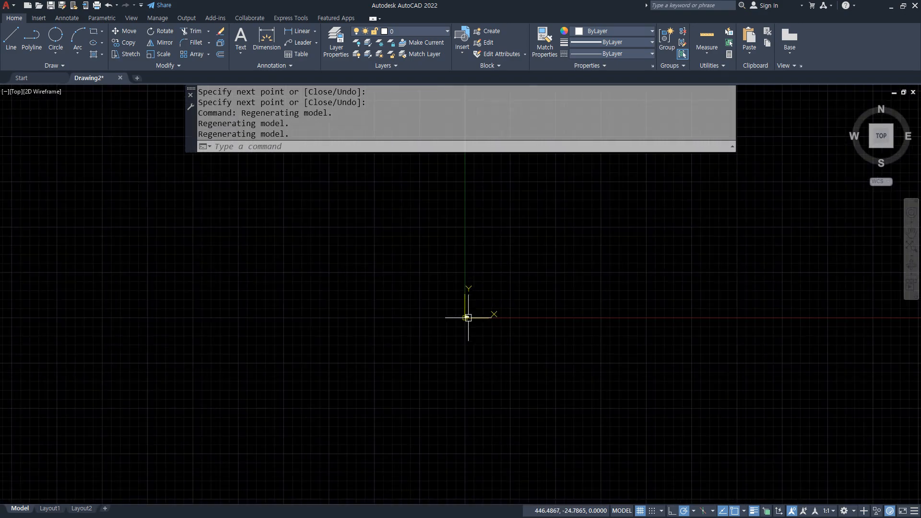
{"action": "scroll", "coordinate": [511, 335], "scroll_direction": "down", "scroll_amount": 5}
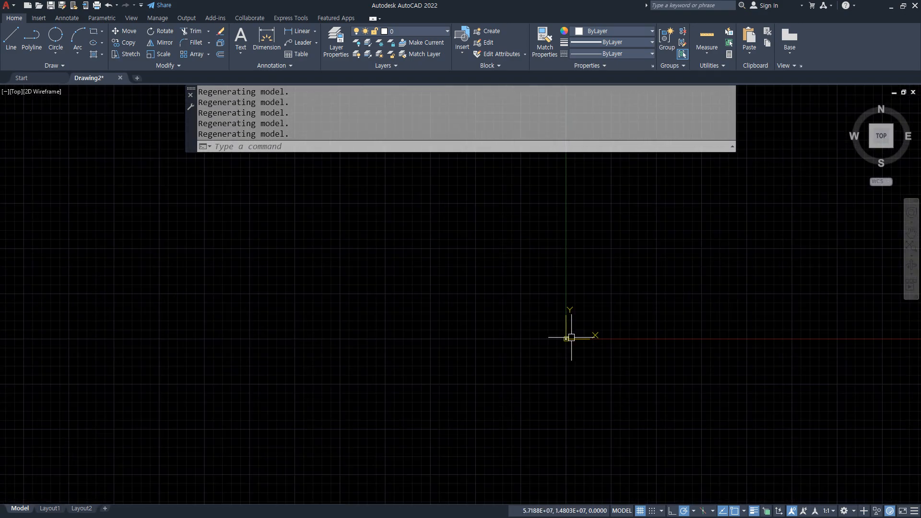
{"action": "scroll", "coordinate": [572, 338], "scroll_direction": "down", "scroll_amount": 3}
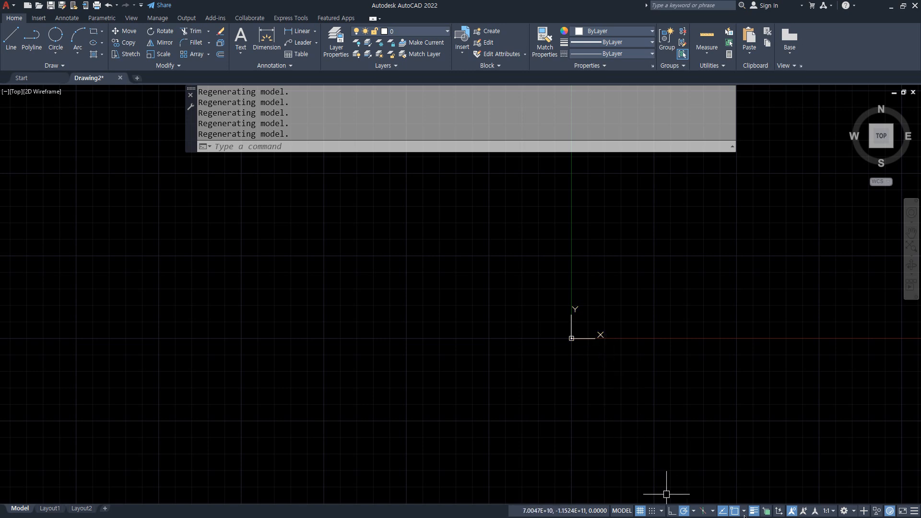
{"action": "key", "text": "ctrl+0"}
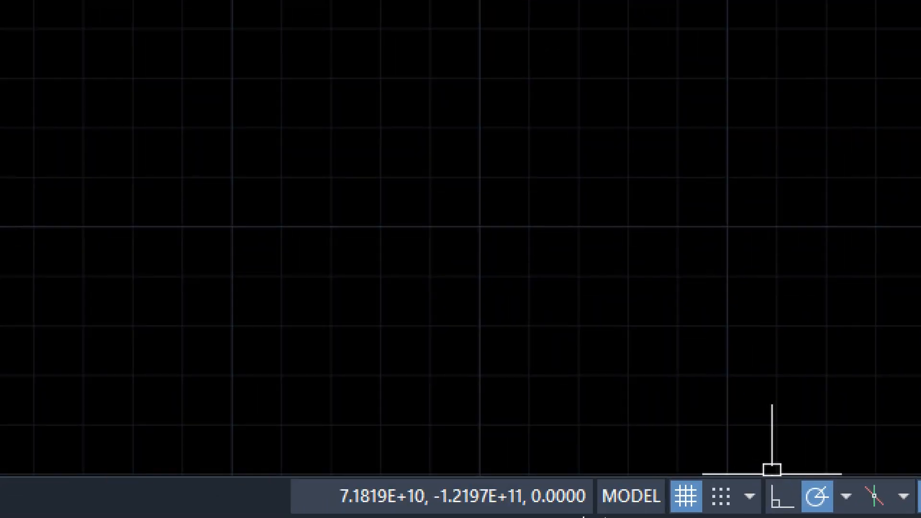
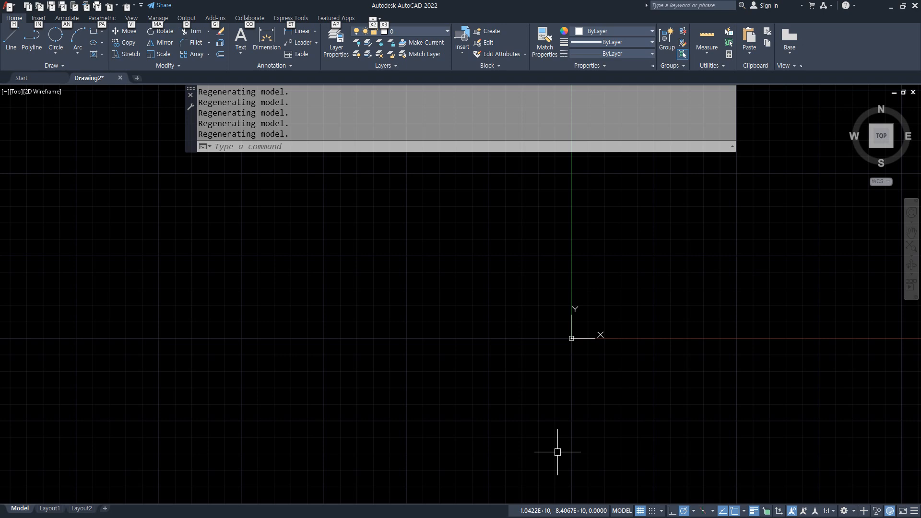
{"action": "middle_click", "coordinate": [540, 345]}
{"action": "middle_click", "coordinate": [541, 345]}
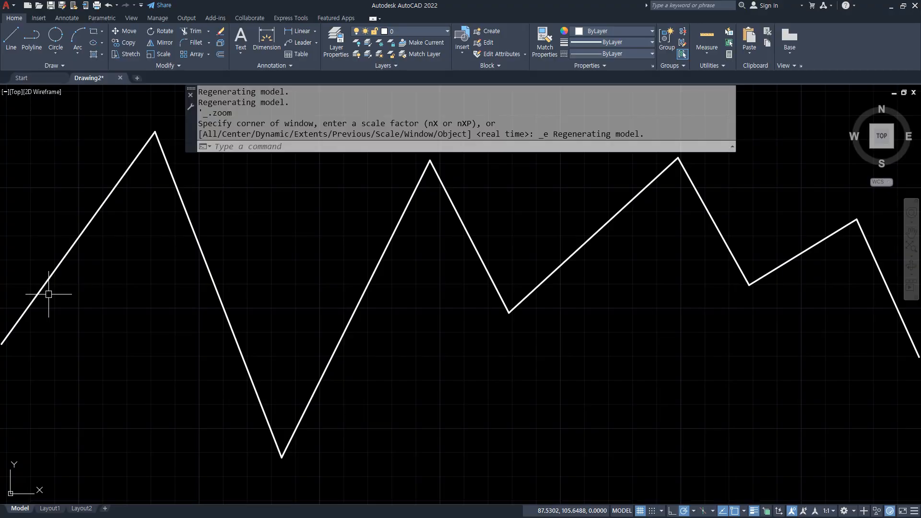
- Switch to Notepad and add the line "휠 돌리면 Zoom in/ out" beneath the Zoom note
{"action": "key", "text": "alt+Tab"}
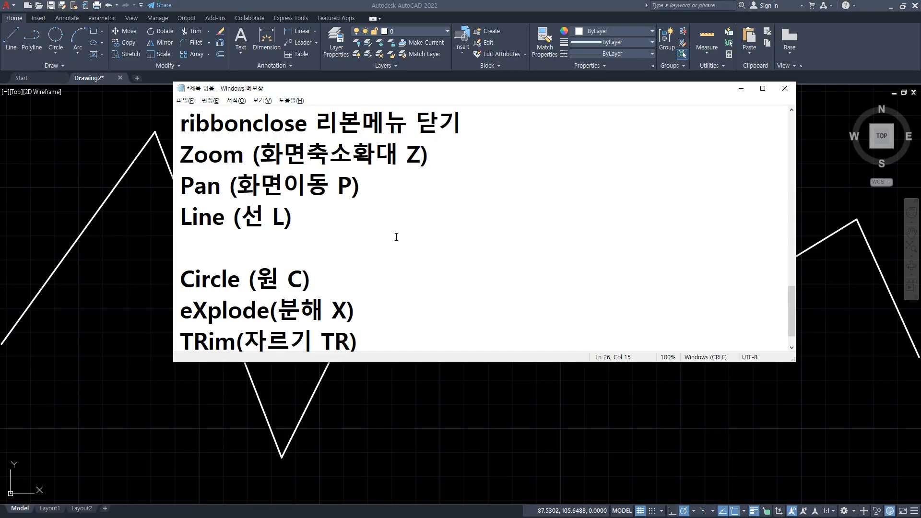
{"action": "left_click", "coordinate": [481, 155]}
{"action": "key", "text": "Return"}
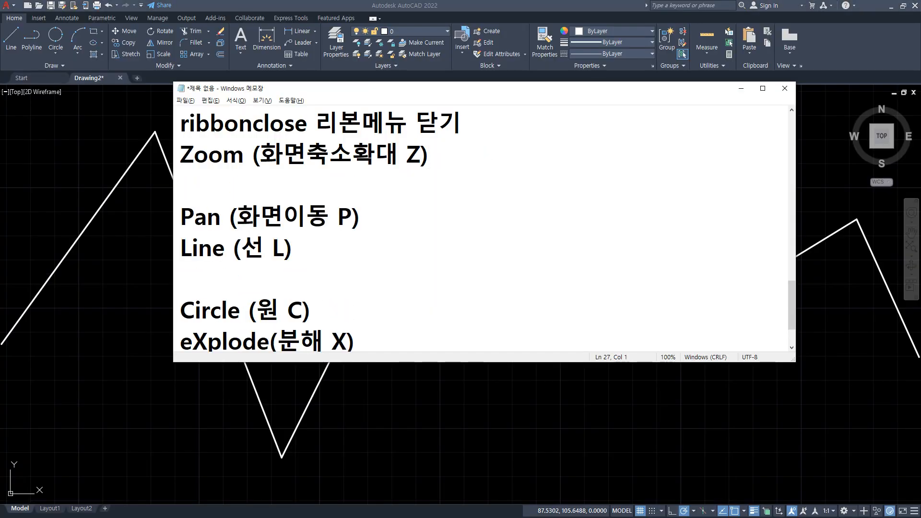
{"action": "type", "text": "후휠 돌리며"}
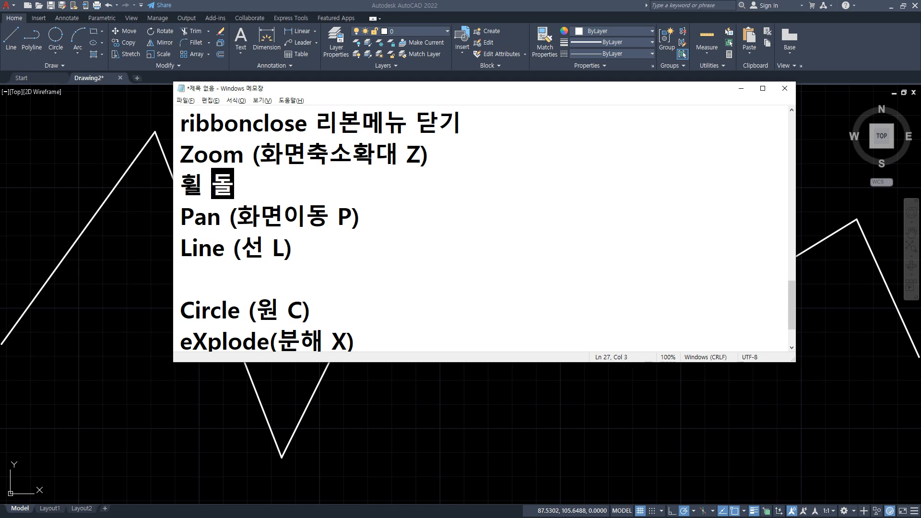
{"action": "type", "text": "ㄴ Zomm"}
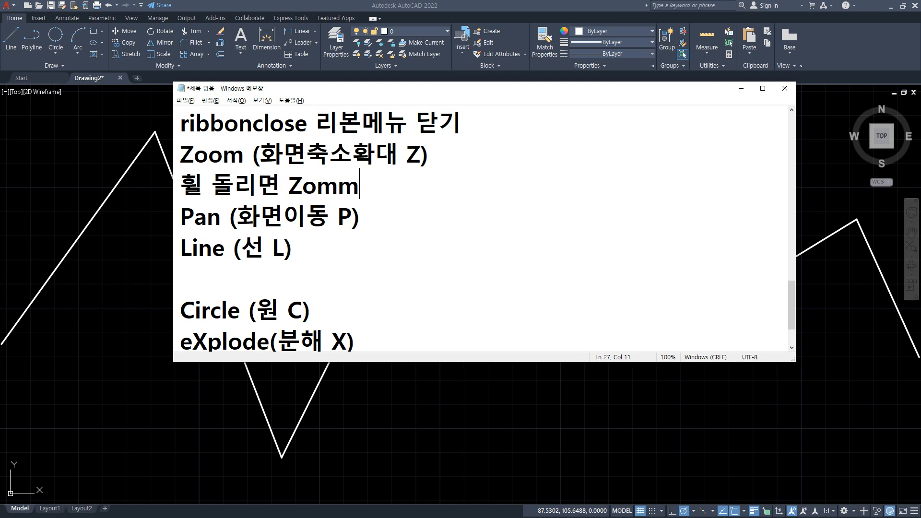
{"action": "key", "text": "BackSpace"}
{"action": "key", "text": "BackSpace"}
{"action": "type", "text": "om i"}
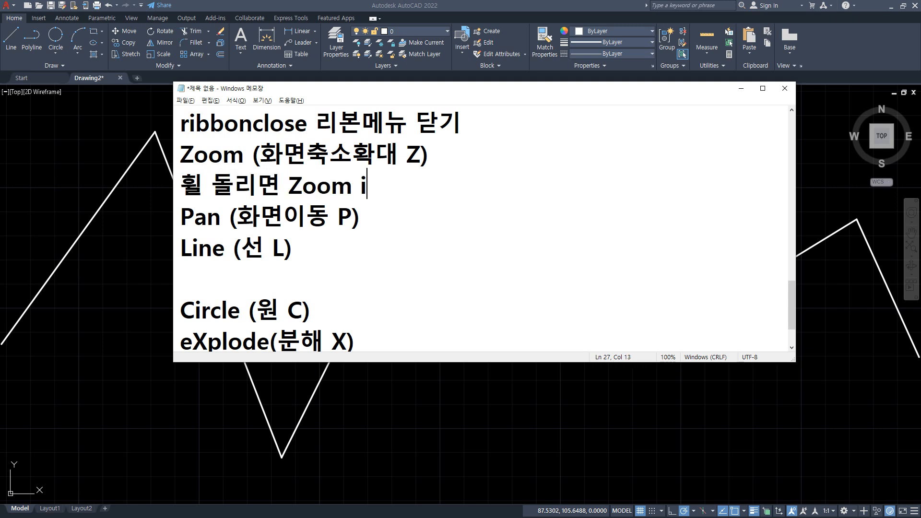
{"action": "type", "text": "n/ out"}
{"action": "key", "text": "Return"}
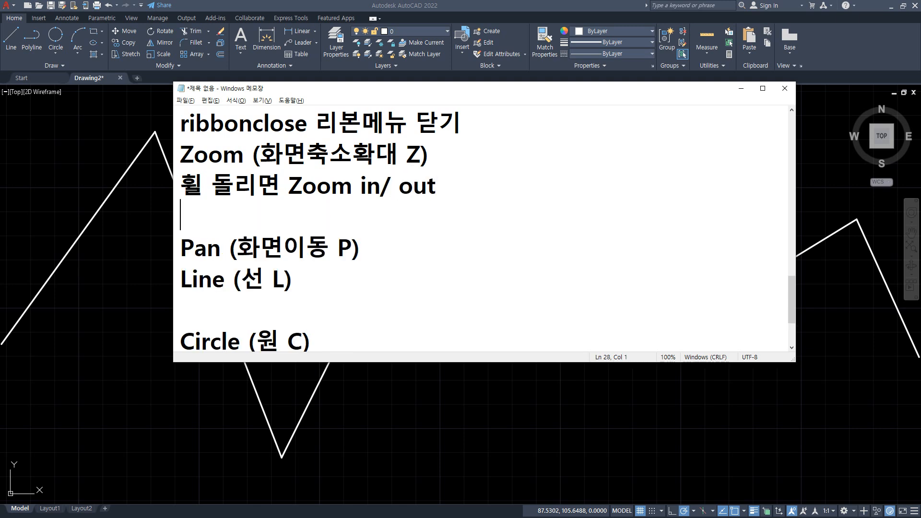
- Add the line "휠 더블클릭 Zoom Extent 화면 맞춤" beneath the Zoom in/ out note
{"action": "type", "text": "휠 더블클리"}
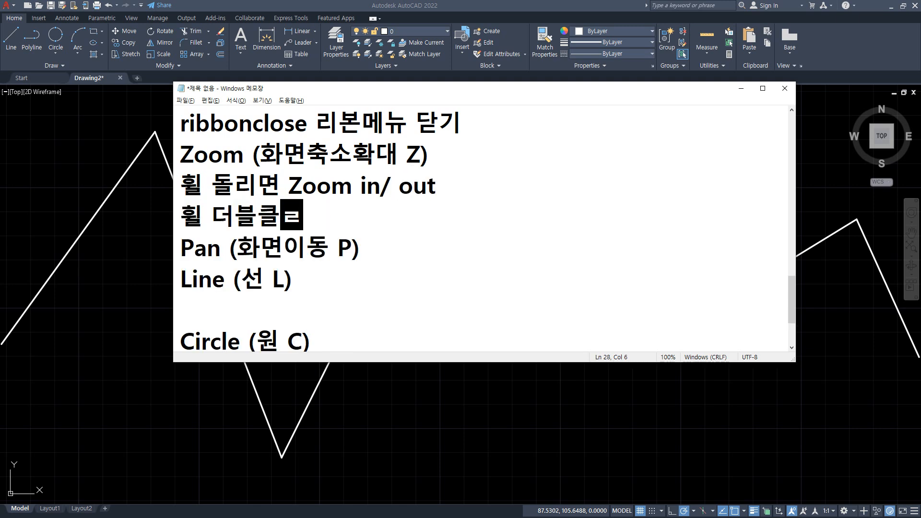
{"action": "type", "text": "ㄱ Zoom "}
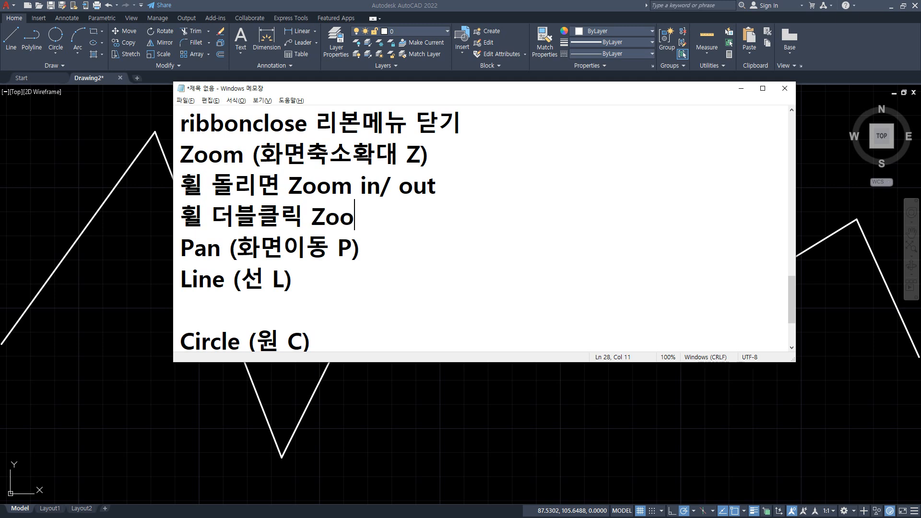
{"action": "type", "text": "Extent"}
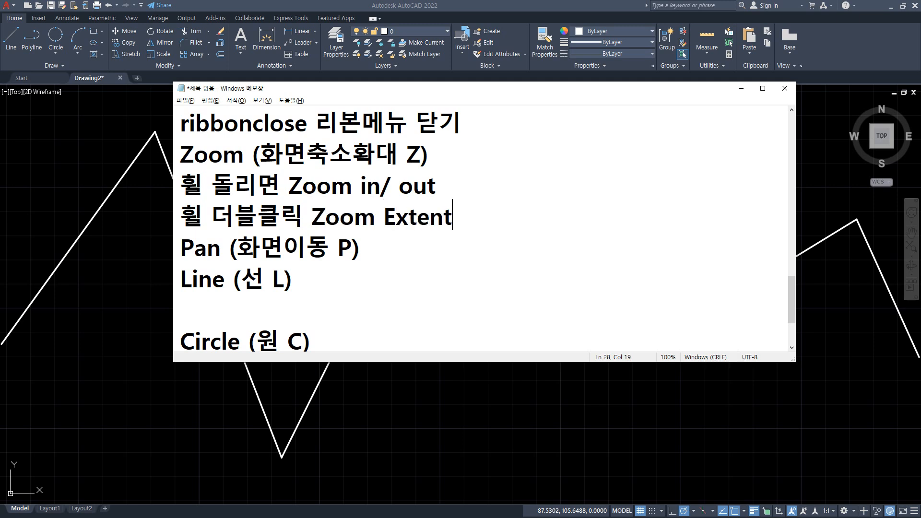
{"action": "type", "text": " 화면 "}
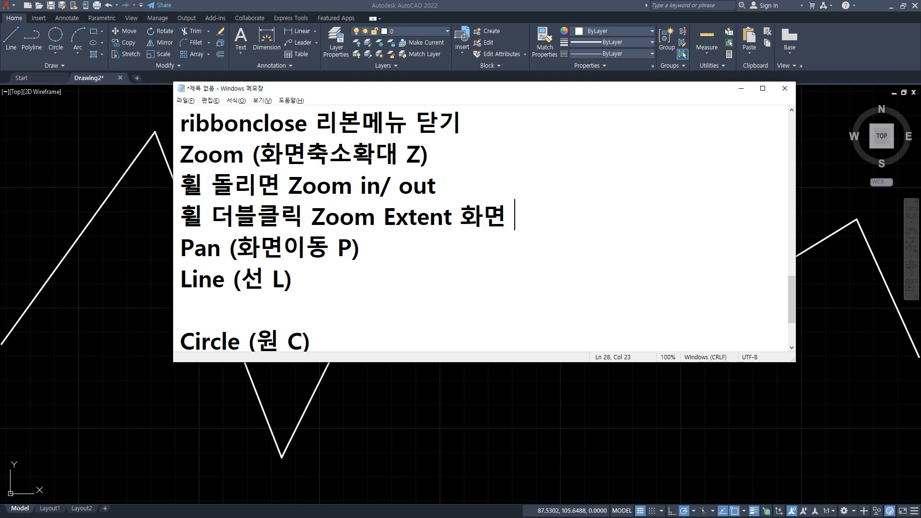
{"action": "type", "text": "맞춤"}
{"action": "key", "text": "Return"}
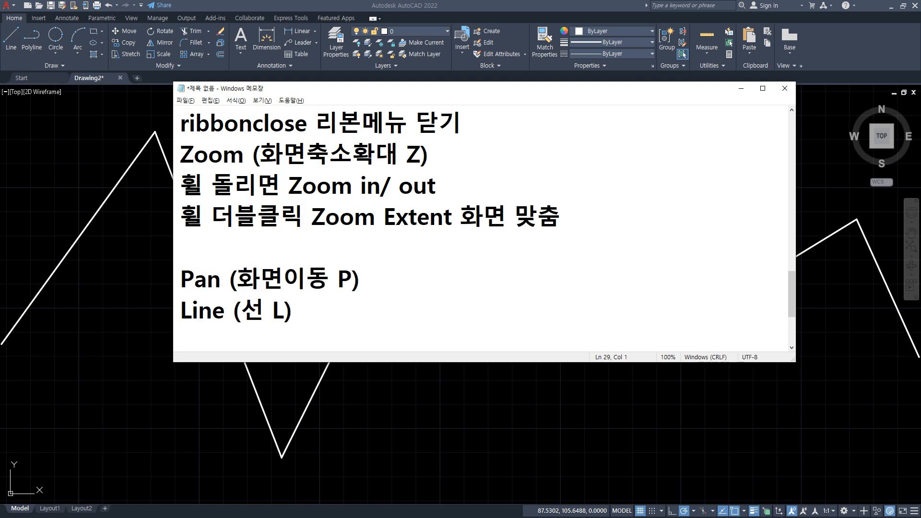
- Add the line "휠 드래그 화면이동 pan" above the Pan note
{"action": "type", "text": "화ㄹ"}
{"action": "key", "text": "BackSpace"}
{"action": "key", "text": "BackSpace"}
{"action": "type", "text": "ㅣ"}
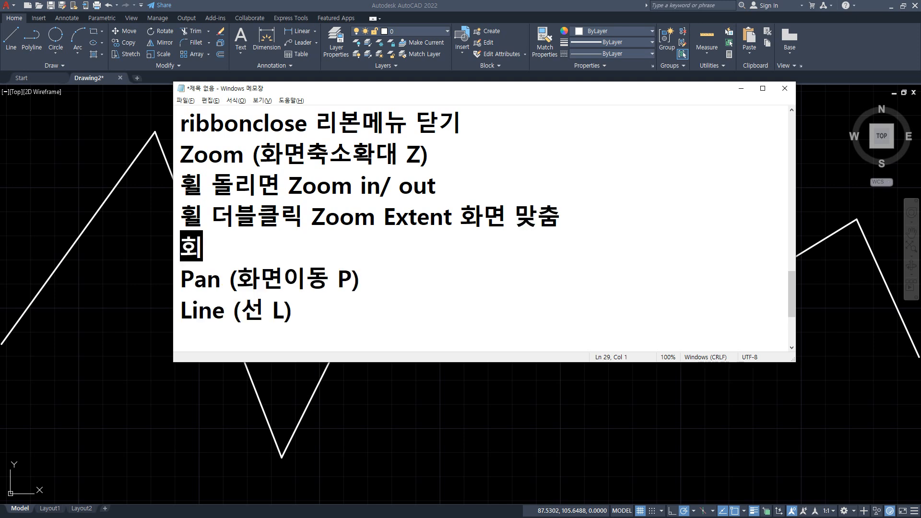
{"action": "key", "text": "BackSpace"}
{"action": "key", "text": "BackSpace"}
{"action": "type", "text": "ㅜㅣㄹ ㄷㅡㄹㅐㄱㅡ"}
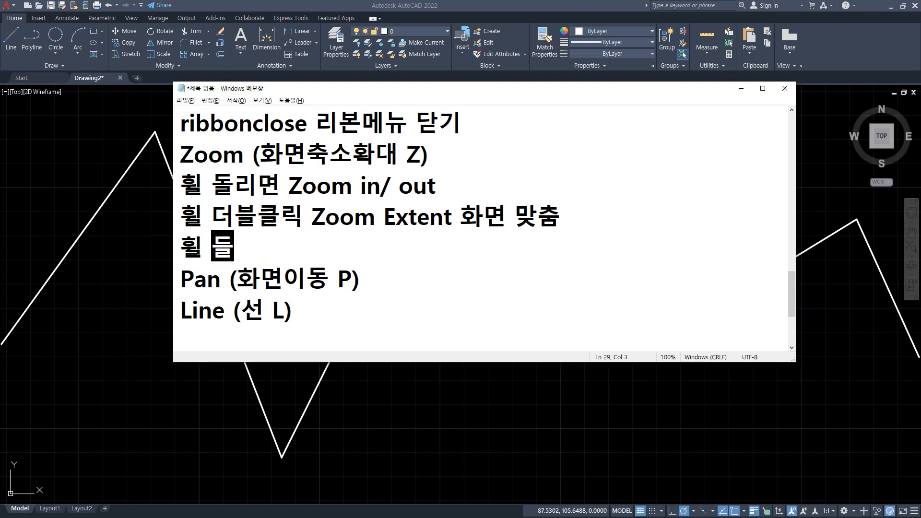
{"action": "type", "text": " ㅎㅘㅁㅕㄴ"}
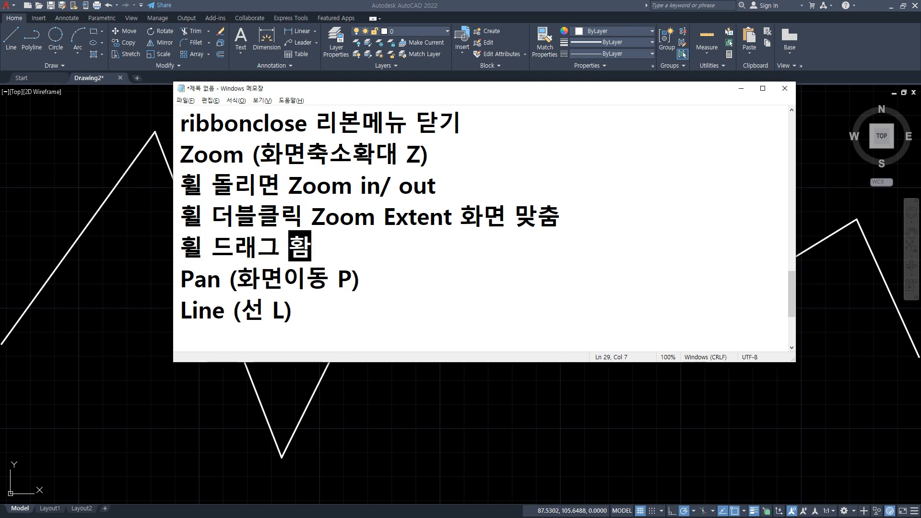
{"action": "type", "text": "ㅇㅣㄷㅗㅇ "}
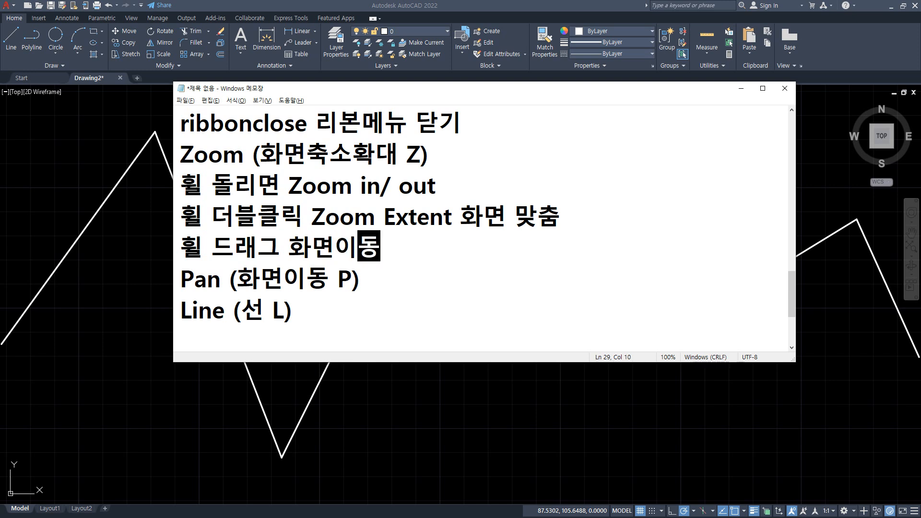
{"action": "type", "text": "pan"}
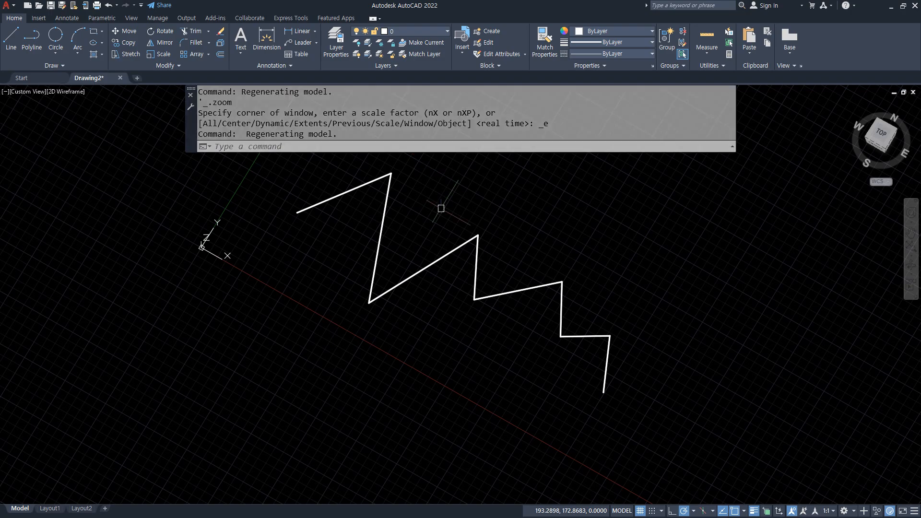
- In AutoCAD, orbit the zigzag line into a tilted 3D view and restore the top view using PLAN with the current UCS
{"action": "middle_click_drag", "start_coordinate": [393, 297], "coordinate": [504, 216], "text": "shift"}
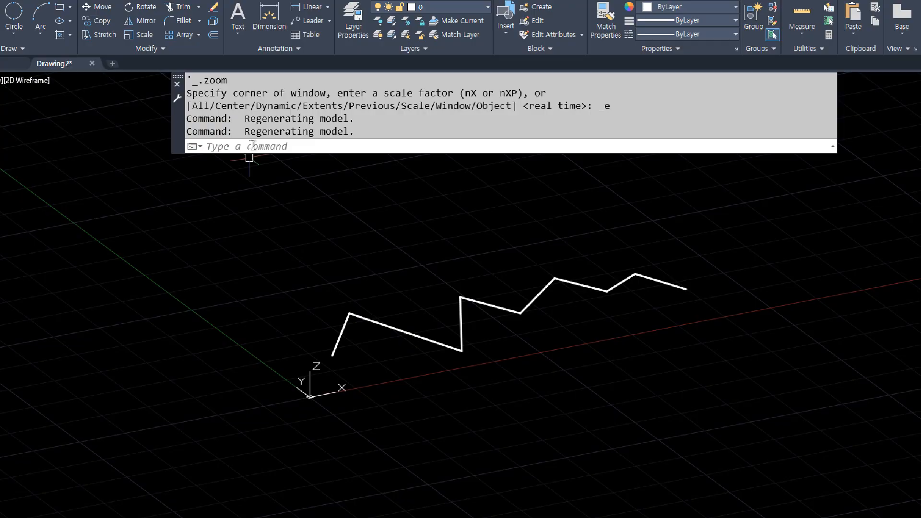
{"action": "left_click", "coordinate": [251, 145]}
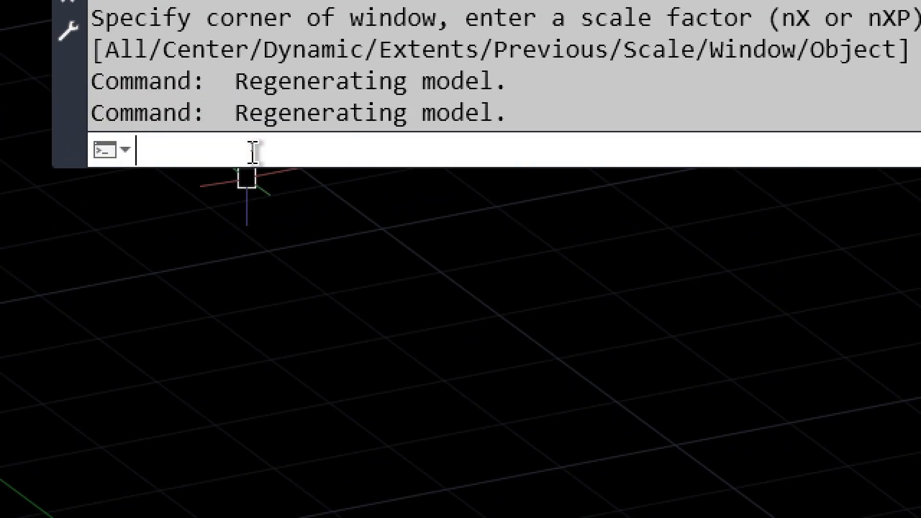
{"action": "type", "text": "pa"}
{"action": "key", "text": "BackSpace"}
{"action": "type", "text": "lan"}
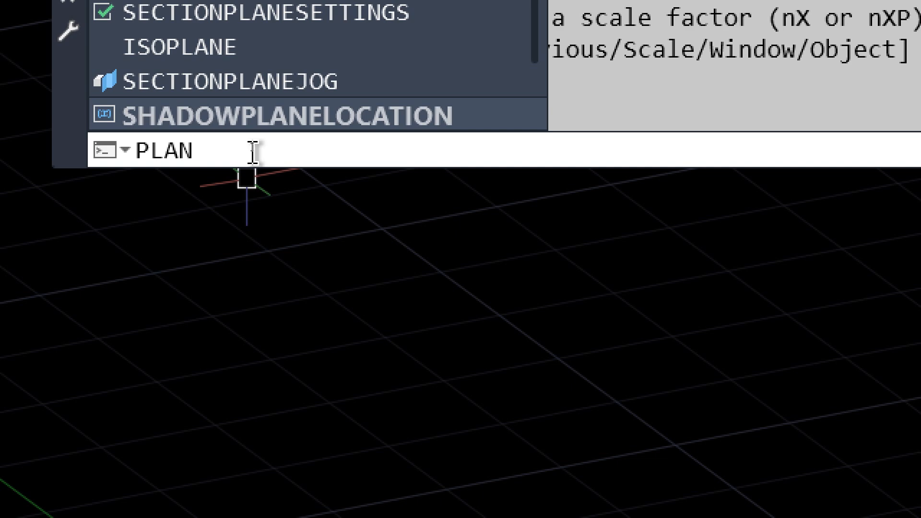
{"action": "key", "text": "Return"}
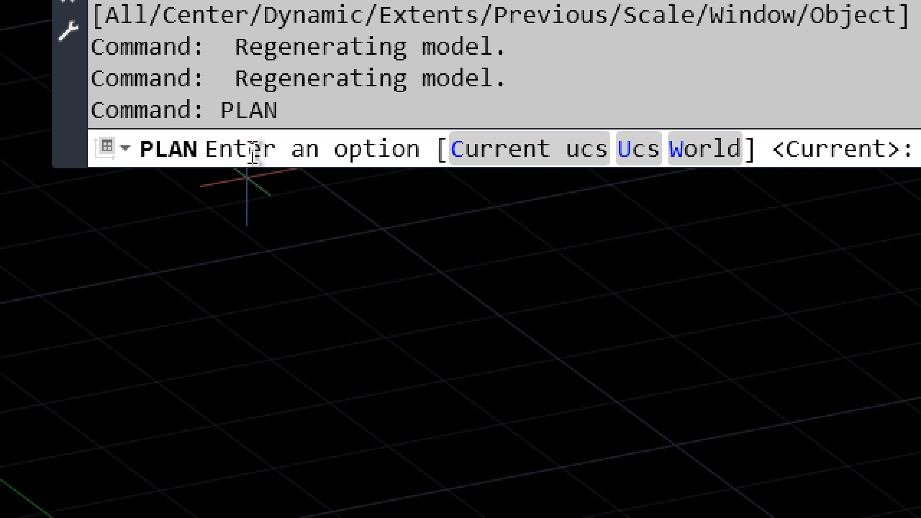
{"action": "key", "text": "Return"}
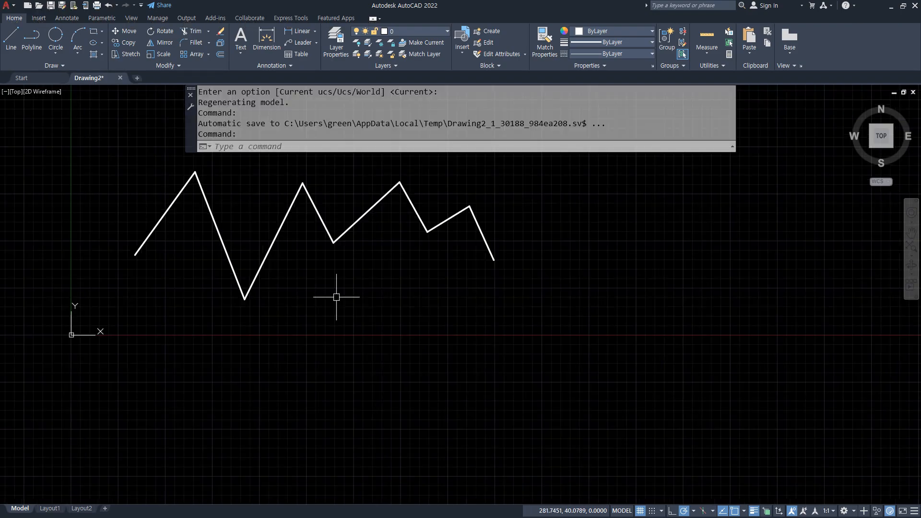
- Draw a five-segment outline below and beside the zigzag line with the Line command, finishing it with the Close option
{"action": "type", "text": "l"}
{"action": "key", "text": "Return"}
{"action": "left_click", "coordinate": [312, 404]}
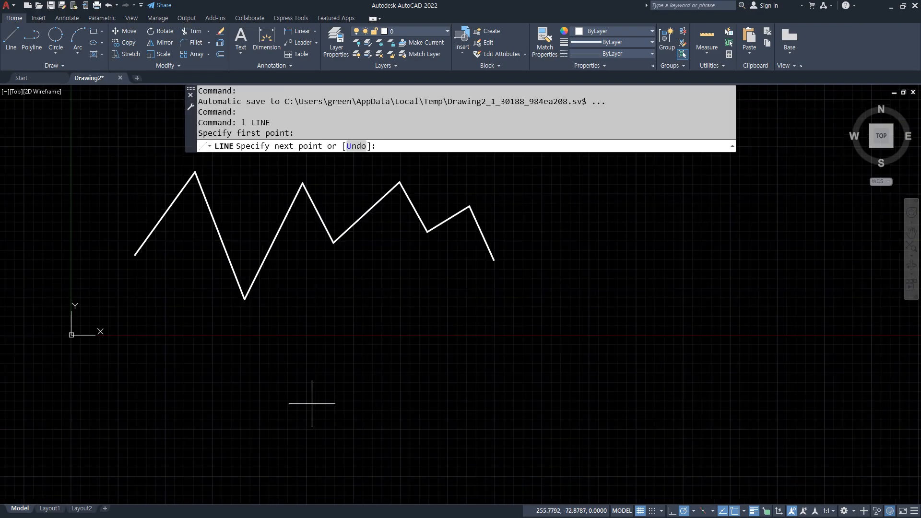
{"action": "left_click", "coordinate": [449, 451]}
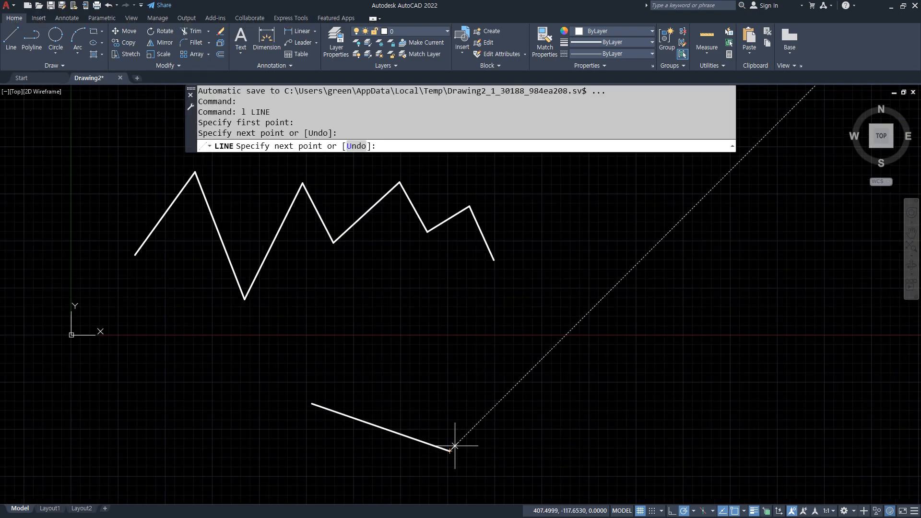
{"action": "left_click", "coordinate": [460, 305]}
{"action": "left_click", "coordinate": [570, 351]}
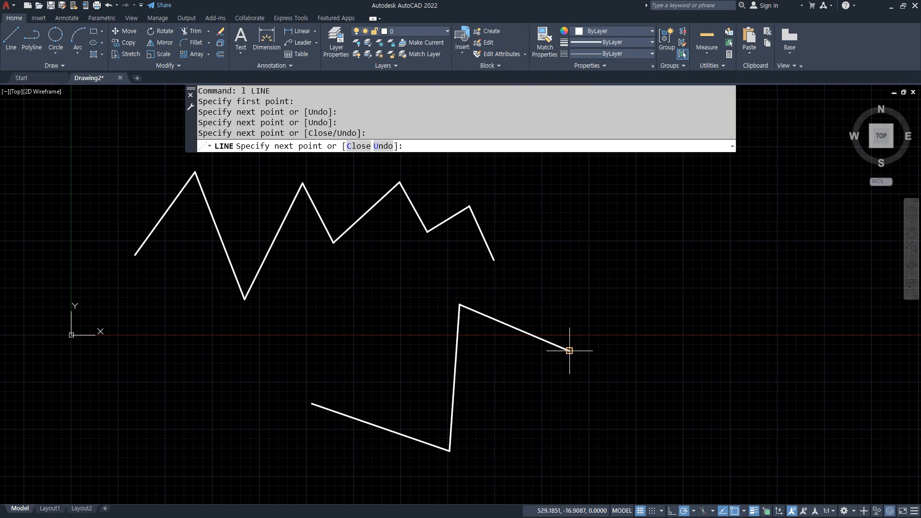
{"action": "left_click", "coordinate": [530, 189]}
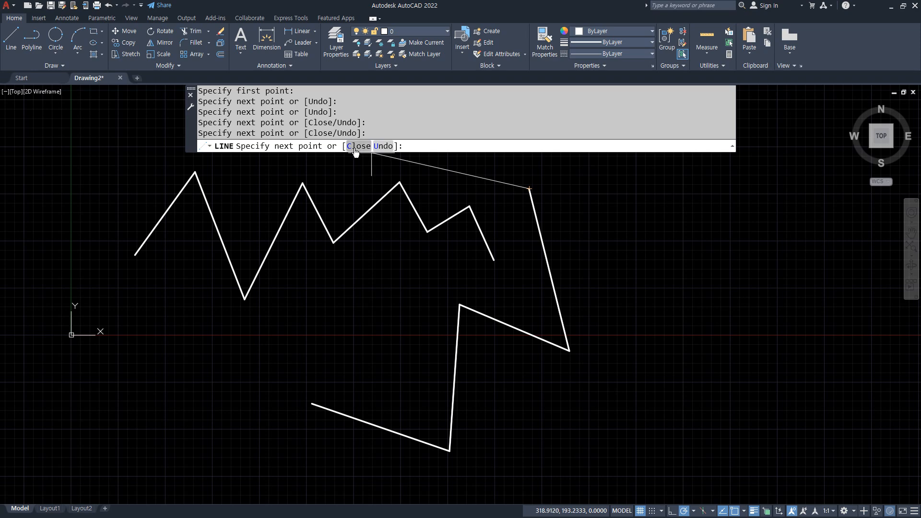
{"action": "left_click", "coordinate": [354, 149]}
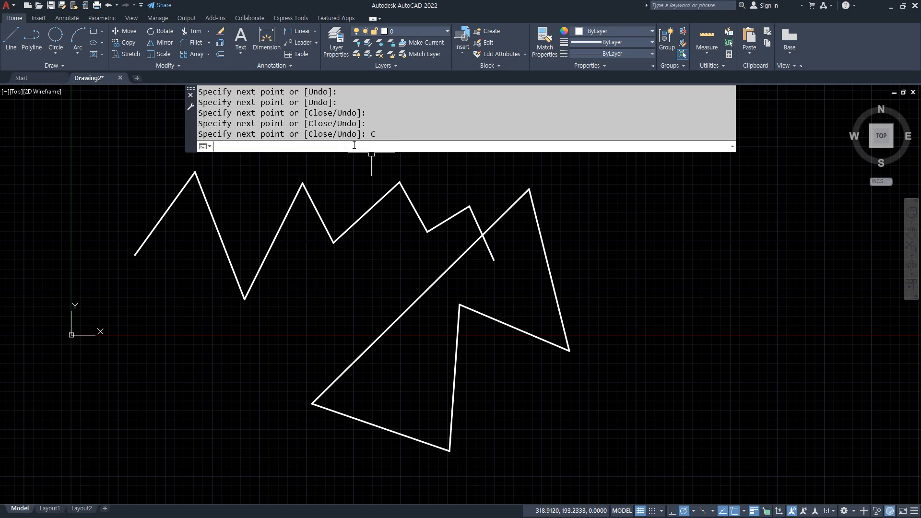
- Draw a six-sided outline above and to the right of the large outline with the Line command, finishing it with the Close option
{"action": "middle_click_drag", "start_coordinate": [328, 200], "coordinate": [211, 311]}
{"action": "type", "text": "l"}
{"action": "key", "text": "Return"}
{"action": "left_click", "coordinate": [537, 211]}
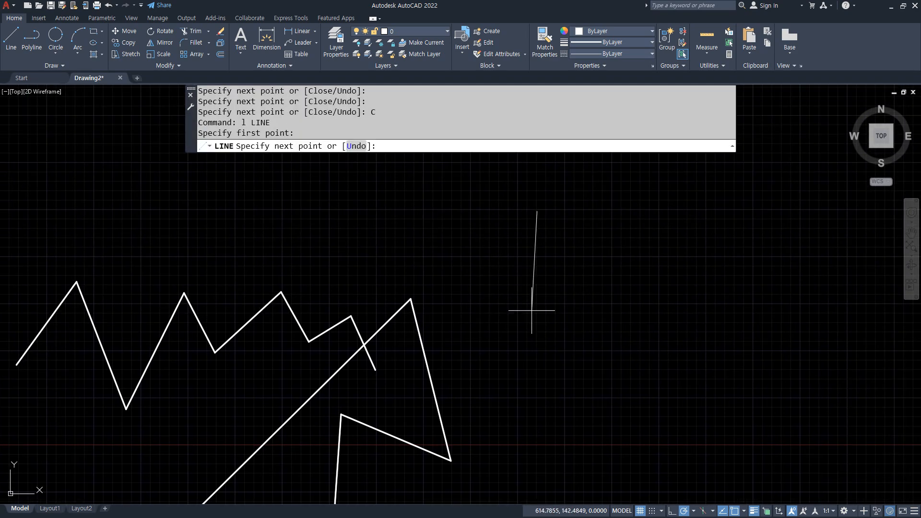
{"action": "left_click", "coordinate": [532, 311]}
{"action": "left_click", "coordinate": [628, 295]}
{"action": "left_click", "coordinate": [617, 241]}
{"action": "left_click", "coordinate": [698, 222]}
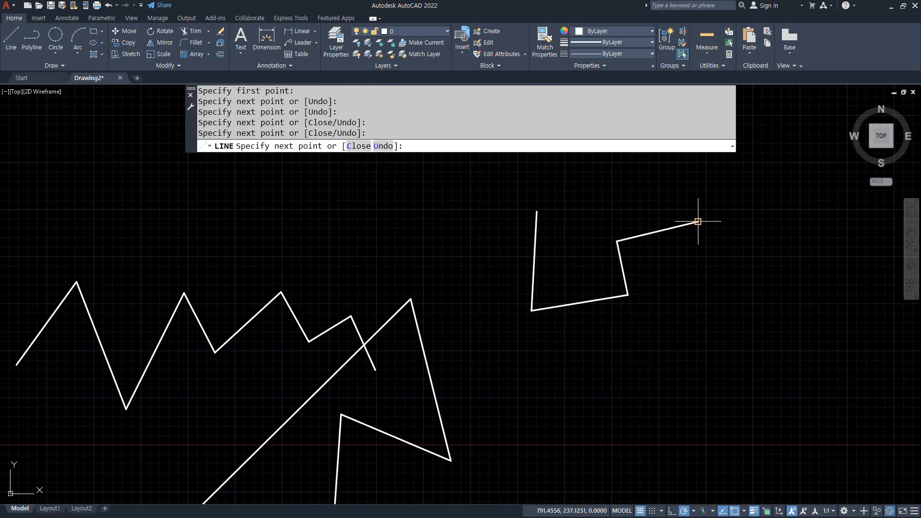
{"action": "left_click", "coordinate": [608, 188]}
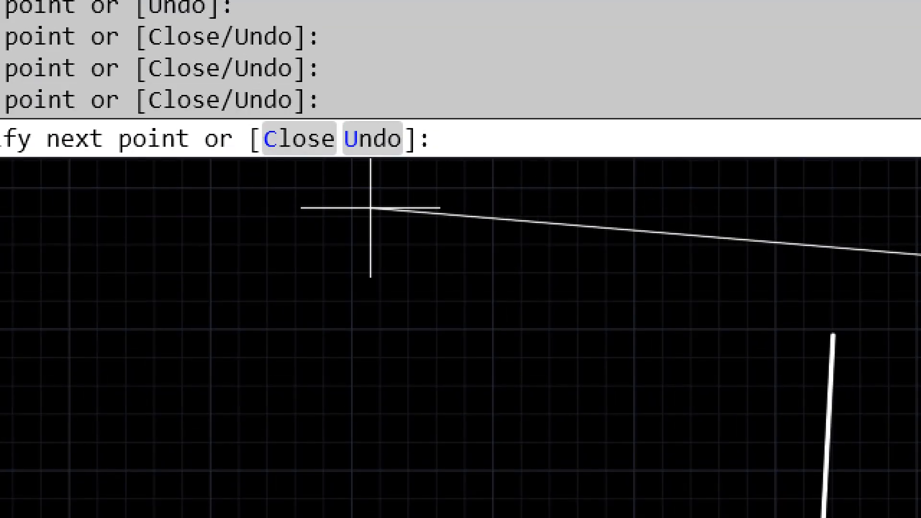
{"action": "left_click", "coordinate": [308, 142]}
- Draw another six-sided outline up and to the left of the last one with the Line command and close it
{"action": "scroll", "coordinate": [642, 336], "scroll_direction": "down", "scroll_amount": 2}
{"action": "middle_click_drag", "start_coordinate": [913, 339], "coordinate": [862, 407]}
{"action": "key", "text": "space"}
{"action": "left_click", "coordinate": [308, 402]}
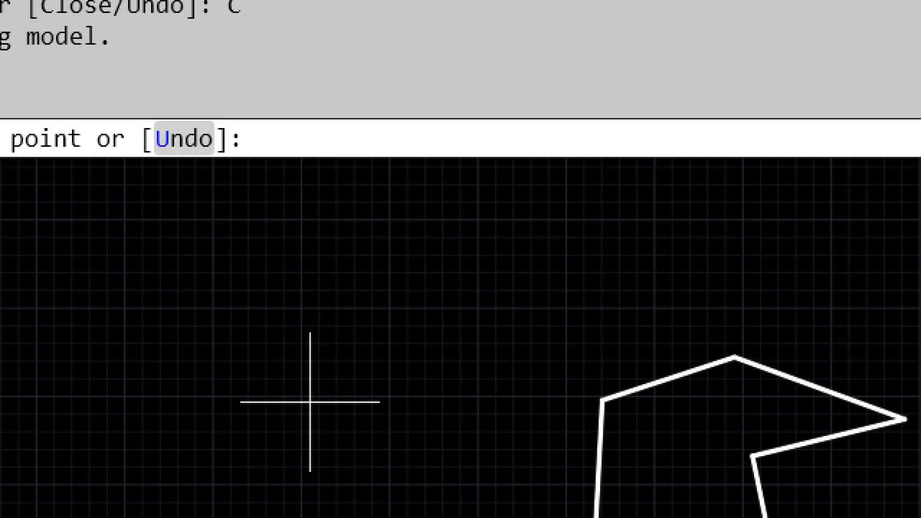
{"action": "left_click", "coordinate": [467, 367]}
{"action": "left_click", "coordinate": [441, 260]}
{"action": "left_click", "coordinate": [571, 283]}
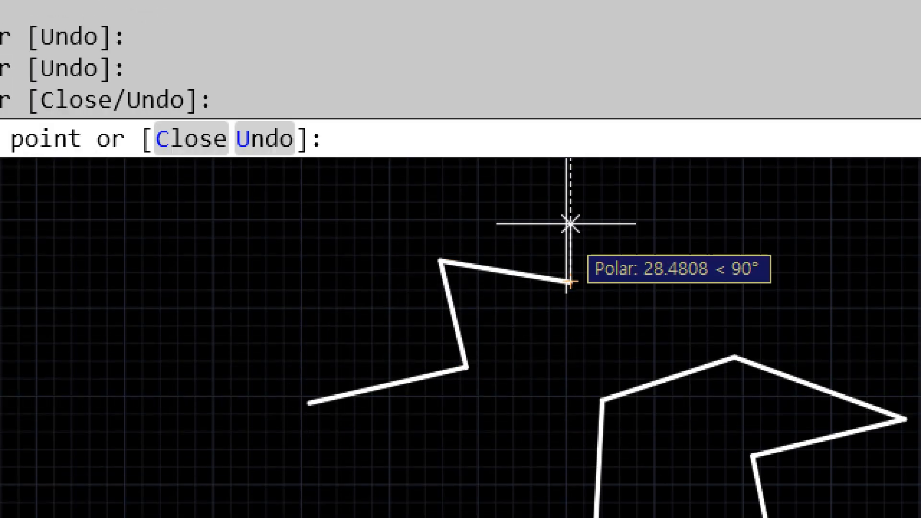
{"action": "left_click", "coordinate": [571, 224]}
{"action": "left_click", "coordinate": [381, 195]}
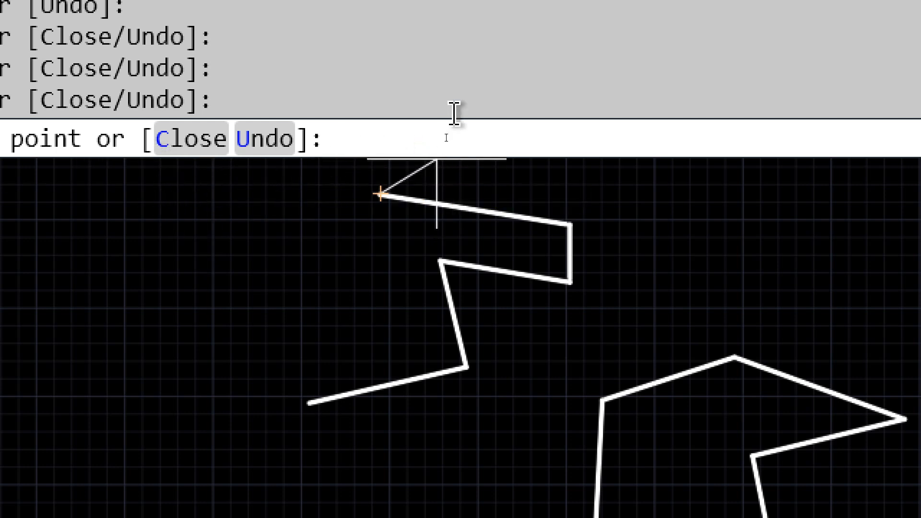
{"action": "type", "text": "c"}
{"action": "key", "text": "Return"}
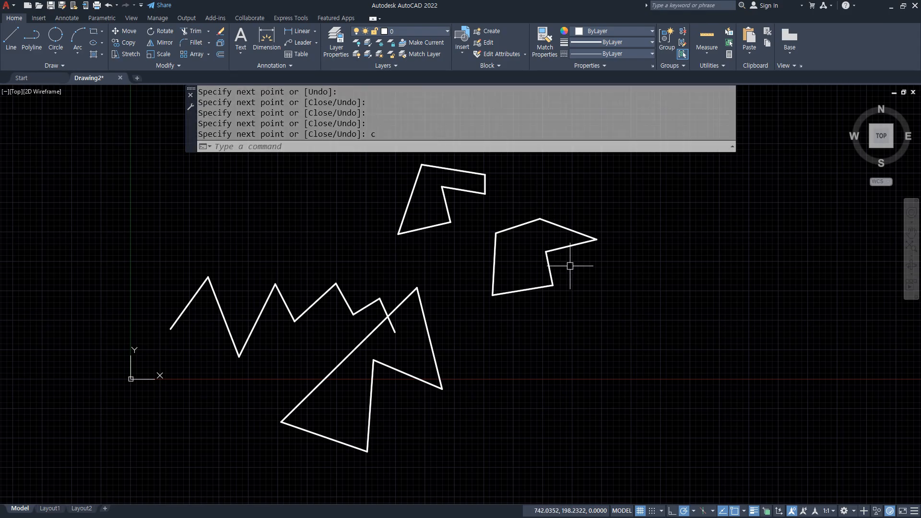
- Draw an open zigzag of seven connected segments in the empty area right of the large outline with the Line command
{"action": "scroll", "coordinate": [500, 286], "scroll_direction": "down", "scroll_amount": 3}
{"action": "scroll", "coordinate": [439, 281], "scroll_direction": "up", "scroll_amount": 3}
{"action": "type", "text": "l"}
{"action": "key", "text": "Return"}
{"action": "left_click", "coordinate": [475, 331]}
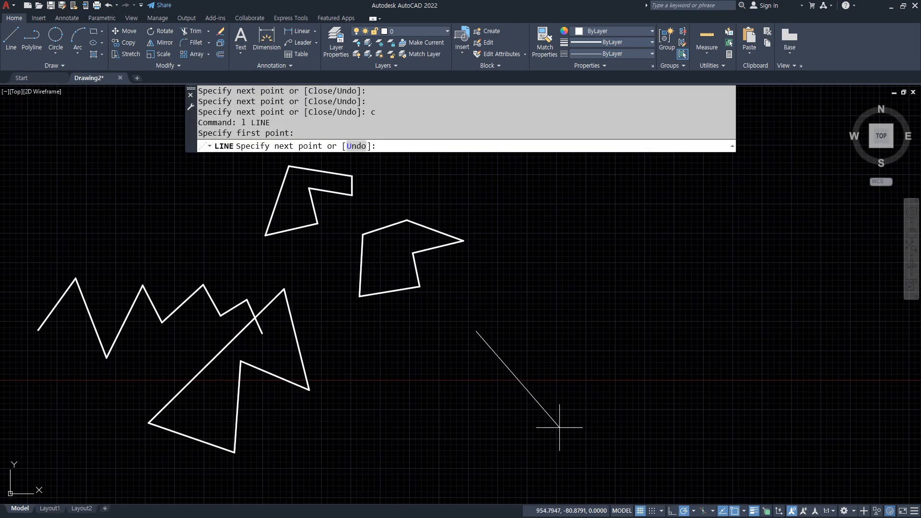
{"action": "left_click", "coordinate": [559, 427]}
{"action": "left_click", "coordinate": [574, 368]}
{"action": "left_click", "coordinate": [676, 341]}
{"action": "left_click", "coordinate": [743, 464]}
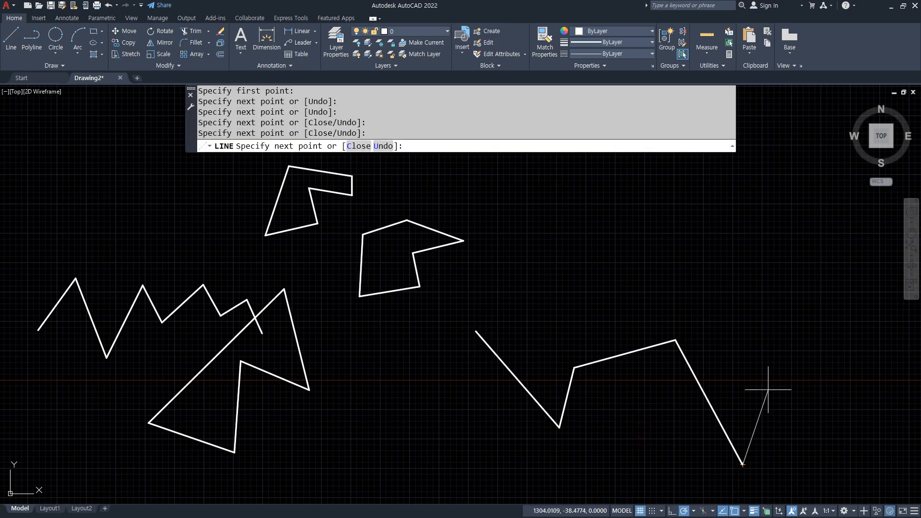
{"action": "left_click", "coordinate": [791, 308]}
{"action": "left_click", "coordinate": [906, 438]}
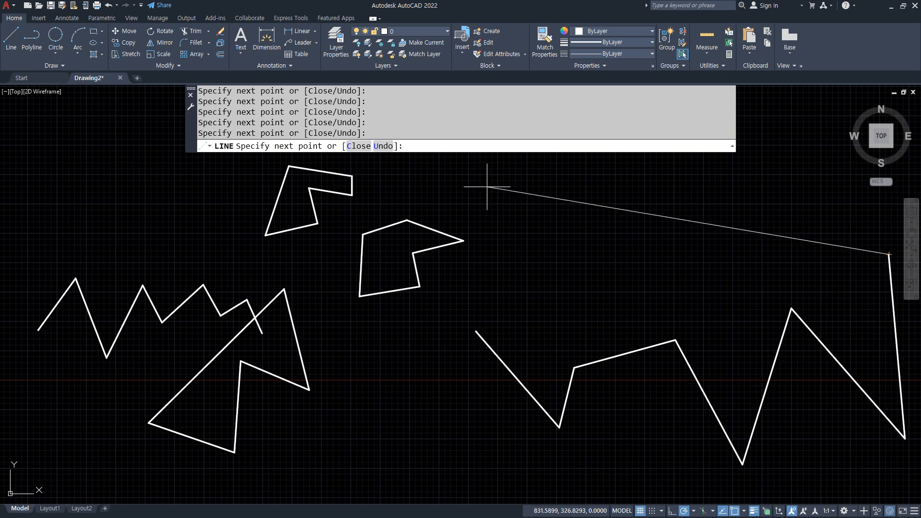
- Undo every segment of the unfinished zigzag one by one with the Line command's Undo option, then cancel the command
{"action": "type", "text": "u"}
{"action": "key", "text": "Return"}
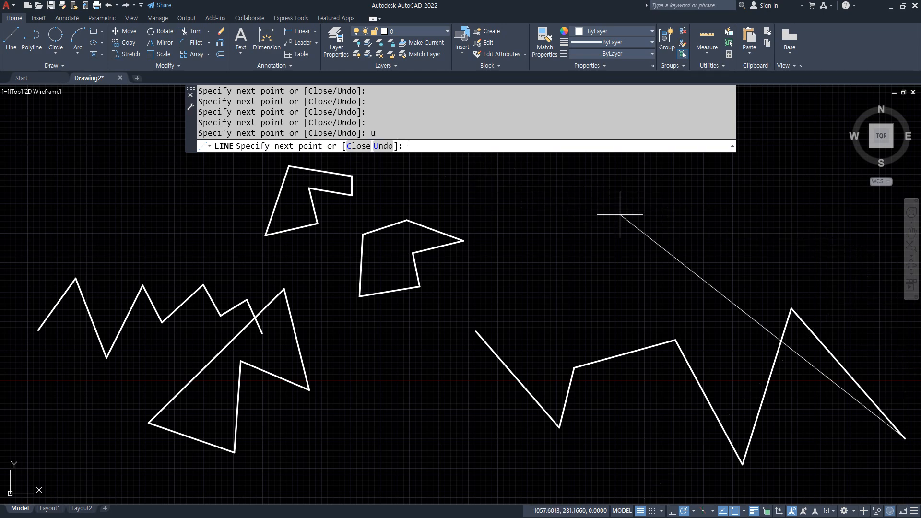
{"action": "type", "text": "u"}
{"action": "key", "text": "Return"}
{"action": "type", "text": "u"}
{"action": "key", "text": "Return"}
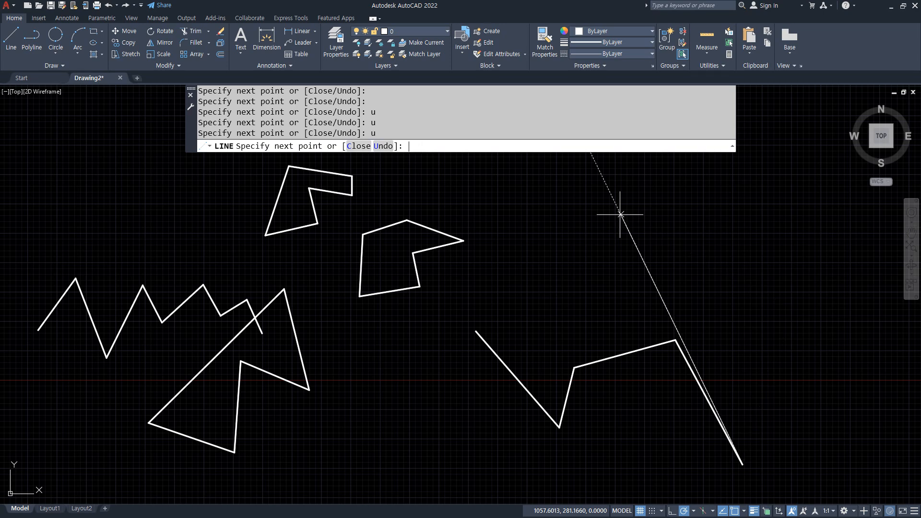
{"action": "type", "text": "u"}
{"action": "key", "text": "Return"}
{"action": "type", "text": "u"}
{"action": "key", "text": "Return"}
{"action": "type", "text": "u"}
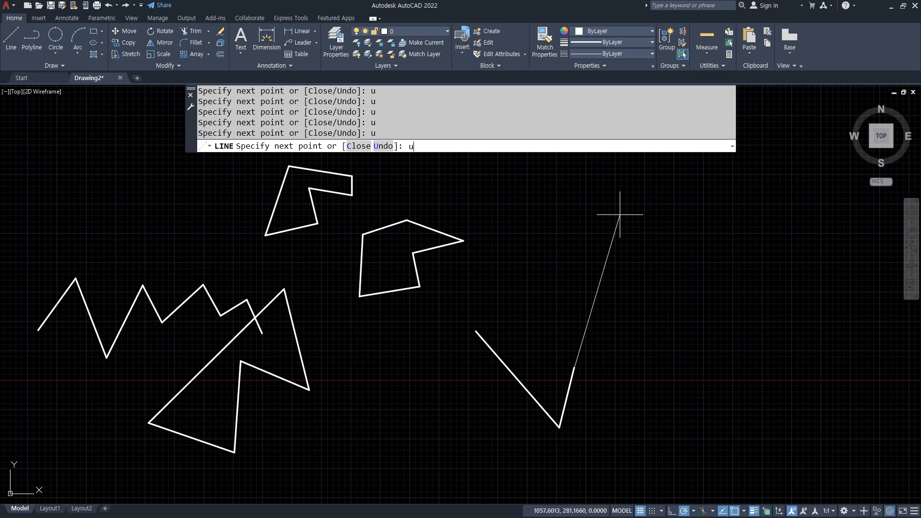
{"action": "key", "text": "Return"}
{"action": "type", "text": "u"}
{"action": "key", "text": "Return"}
{"action": "type", "text": "u"}
{"action": "key", "text": "Return"}
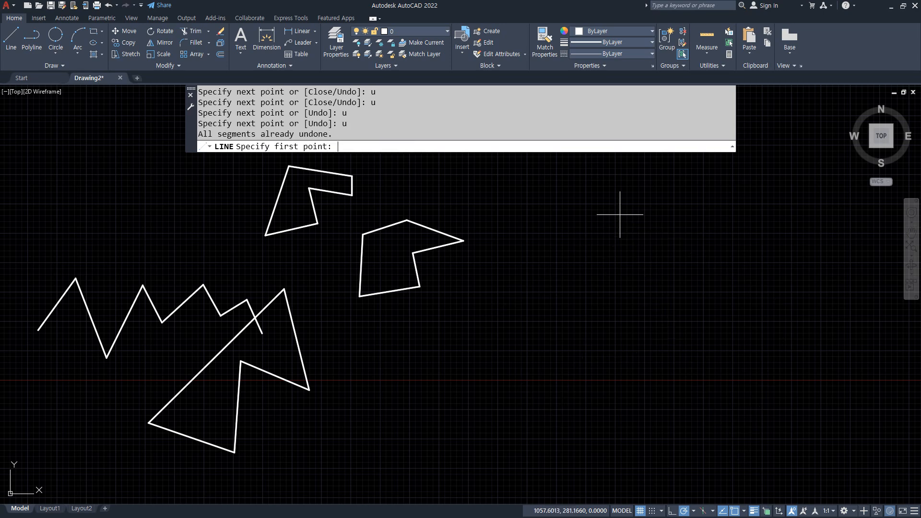
{"action": "key", "text": "Return"}
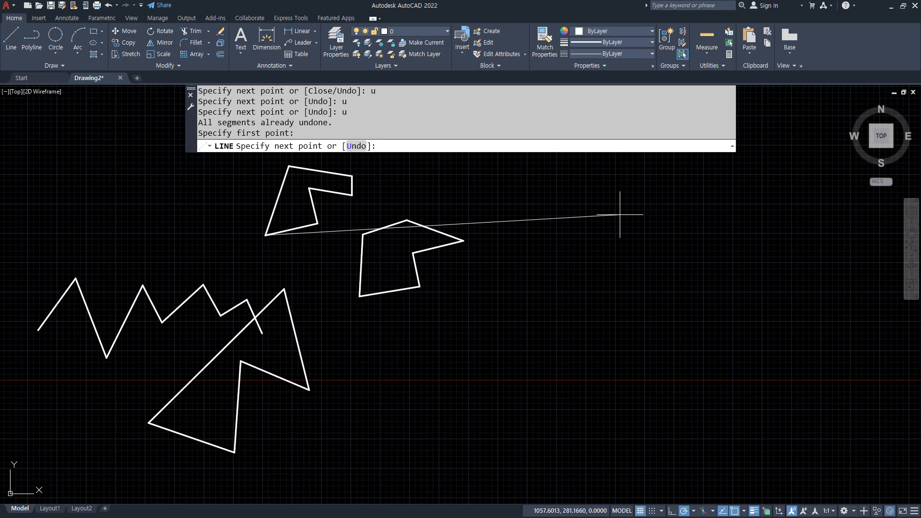
{"action": "key", "text": "Escape"}
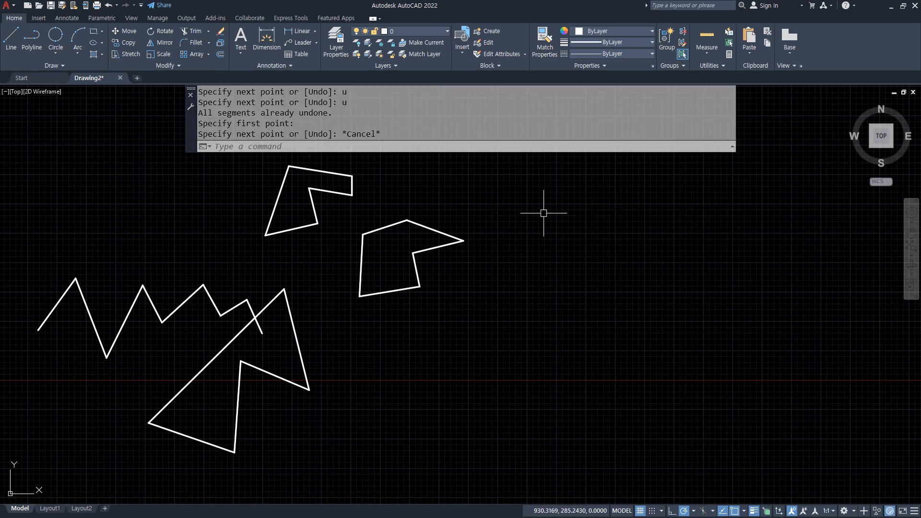
- Draw an eight-segment zigzag in the empty area right of the large outline, keeping the Line command running
{"action": "type", "text": "l"}
{"action": "key", "text": "Return"}
{"action": "left_click", "coordinate": [441, 364]}
{"action": "left_click", "coordinate": [481, 433]}
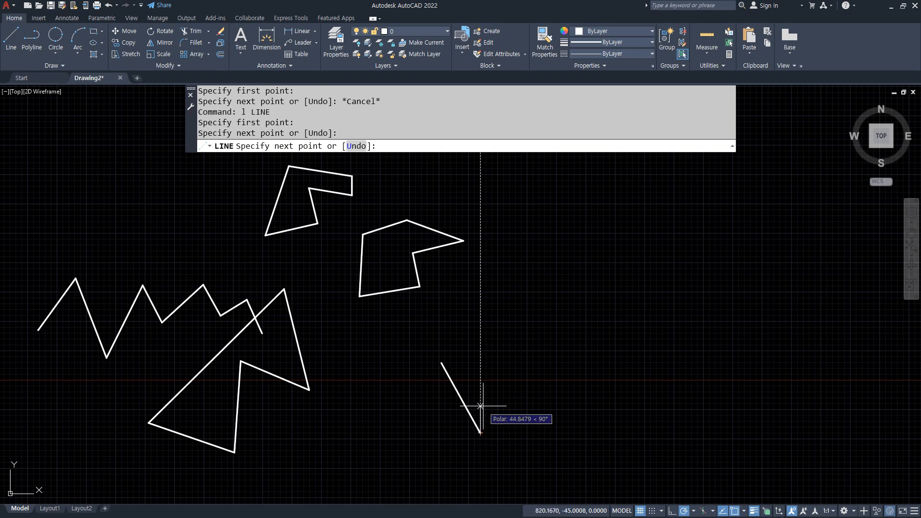
{"action": "left_click", "coordinate": [498, 366]}
{"action": "left_click", "coordinate": [534, 432]}
{"action": "left_click", "coordinate": [556, 382]}
{"action": "left_click", "coordinate": [585, 442]}
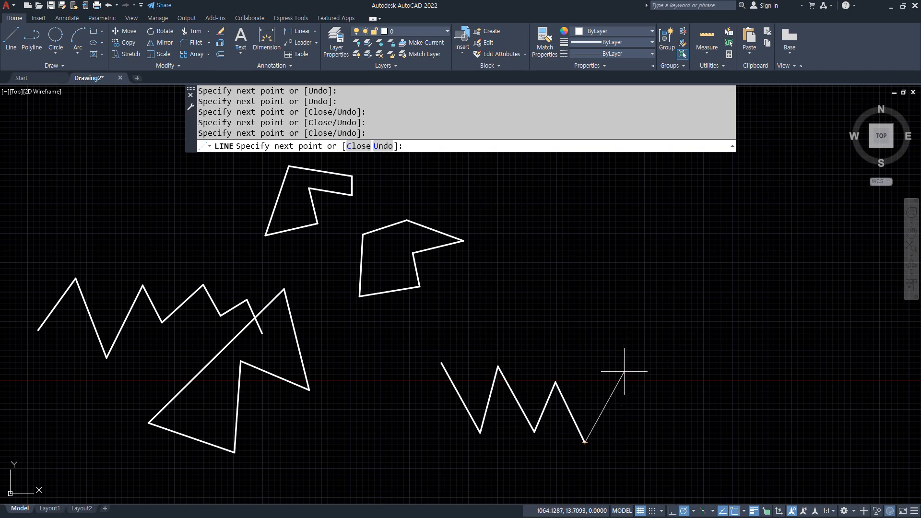
{"action": "left_click", "coordinate": [624, 372]}
{"action": "left_click", "coordinate": [663, 422]}
{"action": "left_click", "coordinate": [706, 314]}
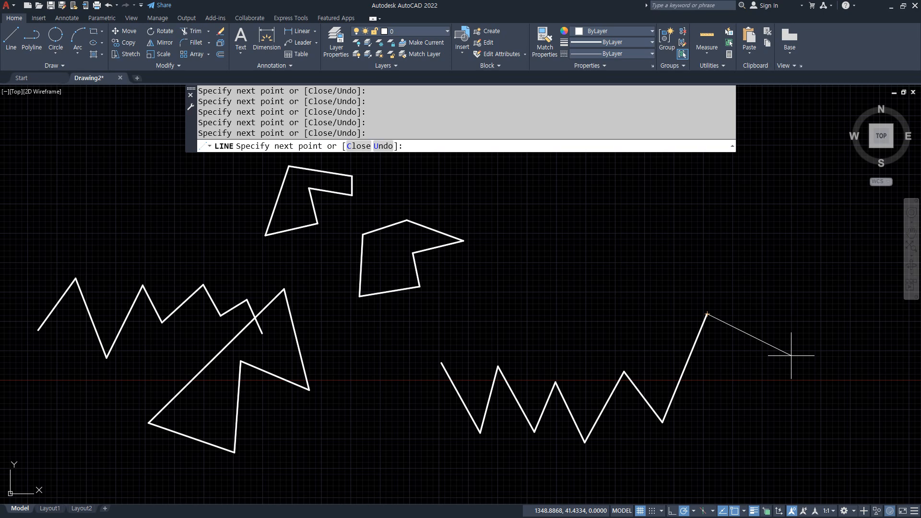
- Remove all eight zigzag segments with the general undo while the Line command is running, and cancel the command
{"action": "key", "text": "ctrl+z"}
{"action": "key", "text": "ctrl+z"}
{"action": "key", "text": "ctrl+z"}
{"action": "key", "text": "ctrl+z"}
{"action": "key", "text": "ctrl+z"}
{"action": "key", "text": "ctrl+z"}
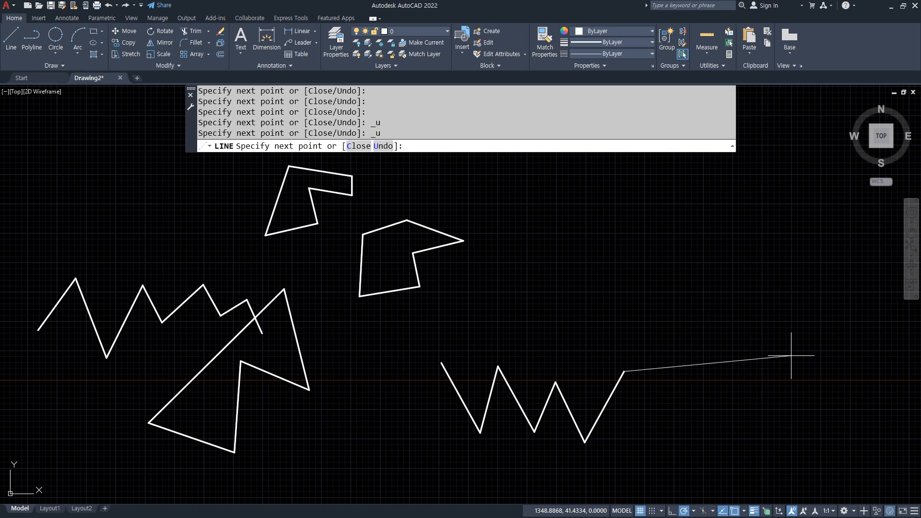
{"action": "key", "text": "ctrl+z"}
{"action": "key", "text": "ctrl+z"}
{"action": "key", "text": "ctrl+z"}
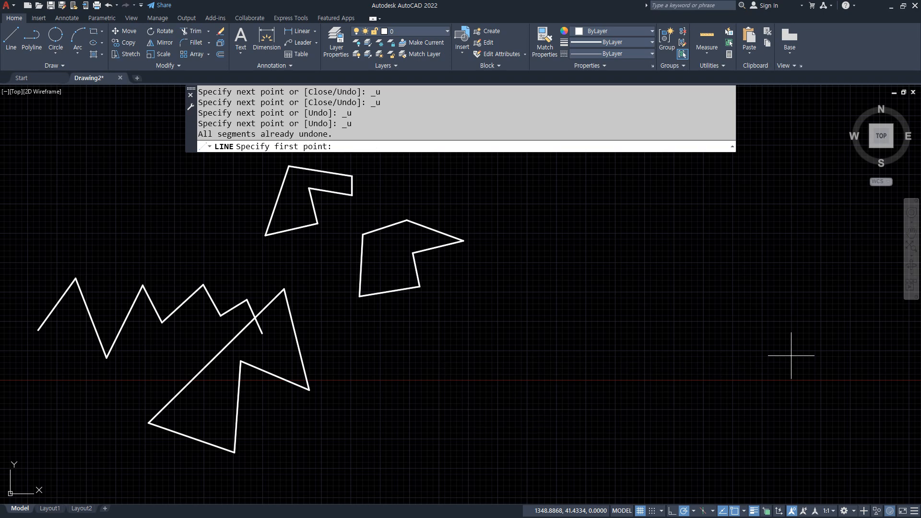
{"action": "key", "text": "Escape"}
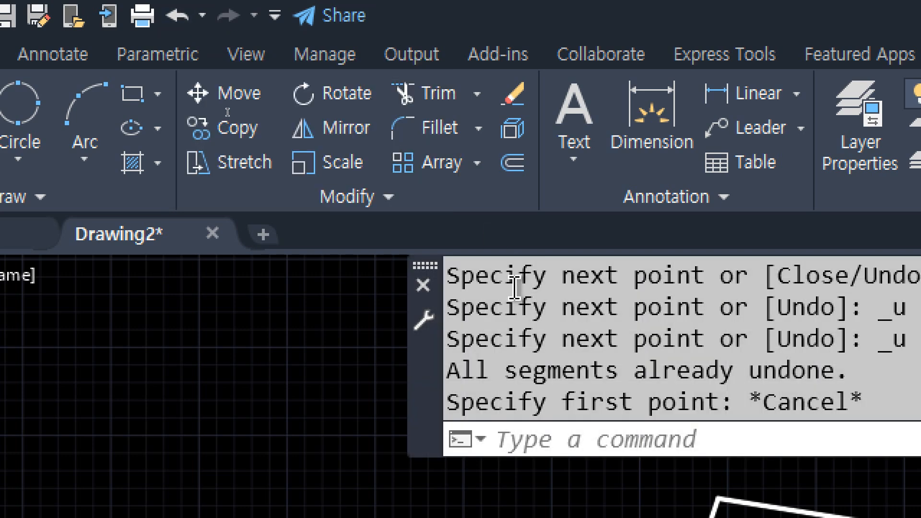
{"action": "left_click", "coordinate": [691, 442]}
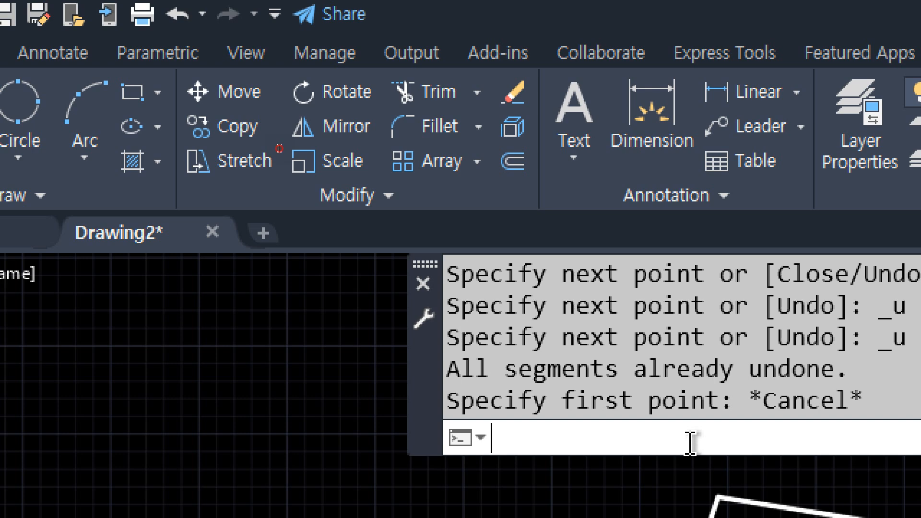
{"action": "key", "text": "Escape"}
{"action": "key", "text": "Escape"}
{"action": "key", "text": "Escape"}
{"action": "key", "text": "Escape"}
{"action": "key", "text": "Escape"}
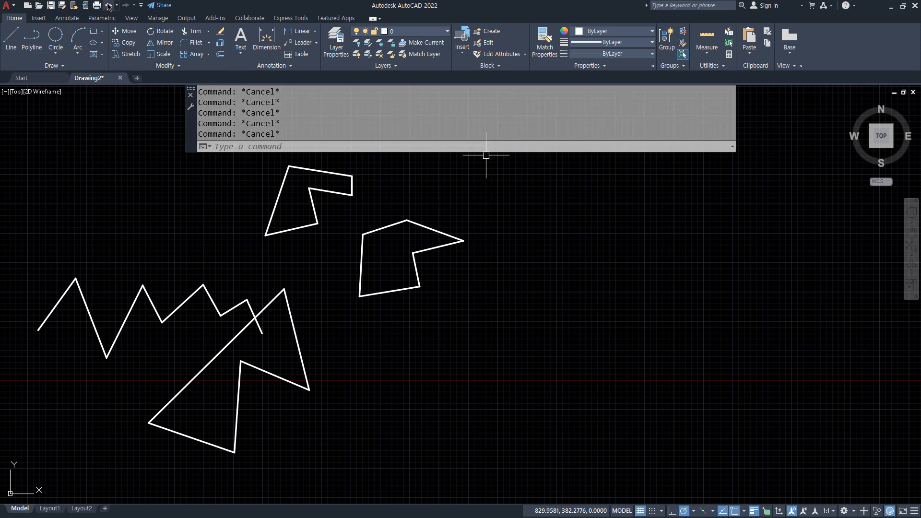
- Undo the completed line and view operations until both six-sided outlines are removed
{"action": "left_click", "coordinate": [109, 6]}
{"action": "left_click", "coordinate": [109, 6]}
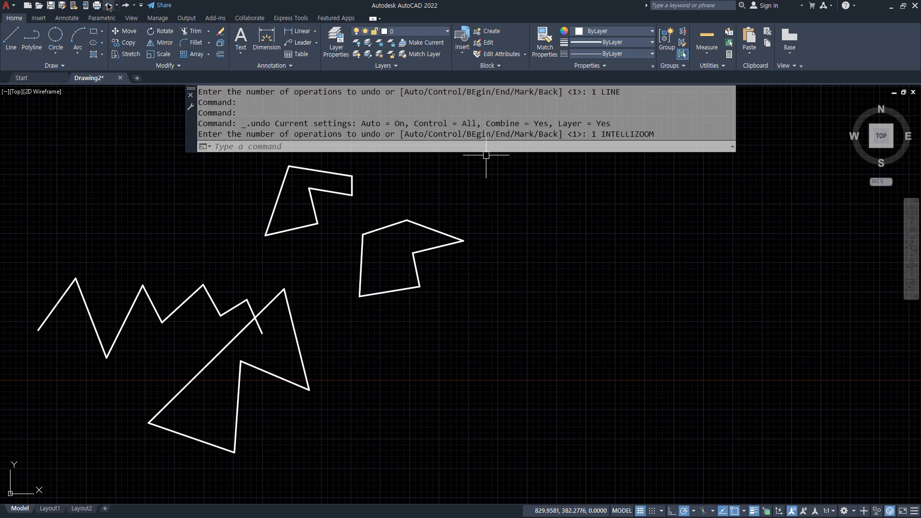
{"action": "left_click", "coordinate": [109, 6]}
{"action": "left_click", "coordinate": [109, 6]}
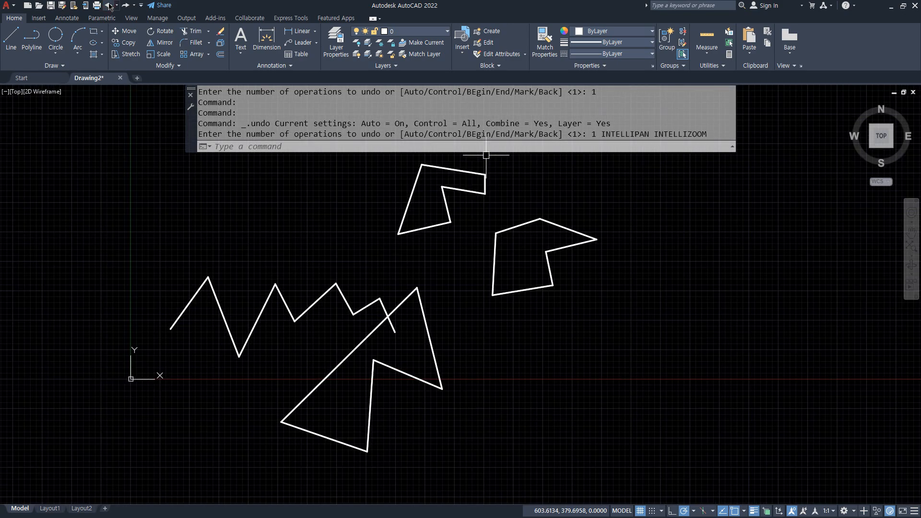
{"action": "left_click", "coordinate": [109, 6]}
{"action": "left_click", "coordinate": [109, 6]}
{"action": "left_click", "coordinate": [109, 6]}
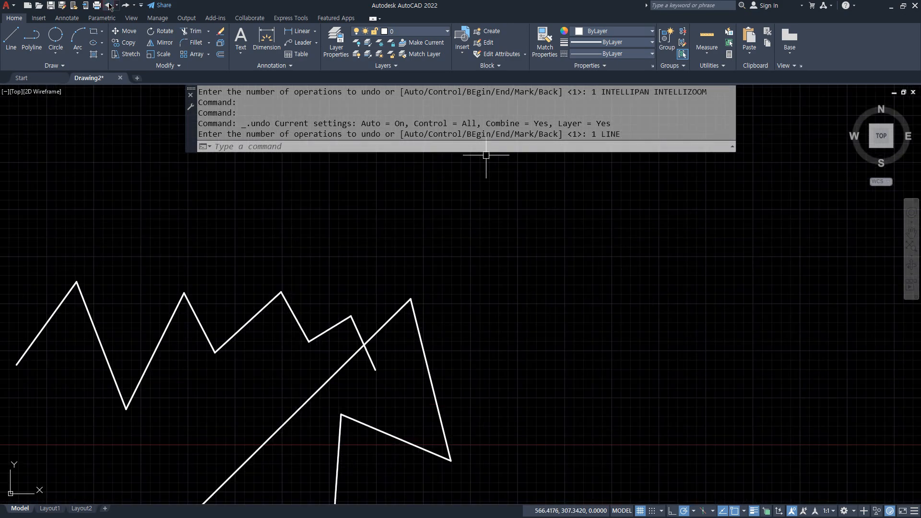
{"action": "left_click", "coordinate": [109, 5]}
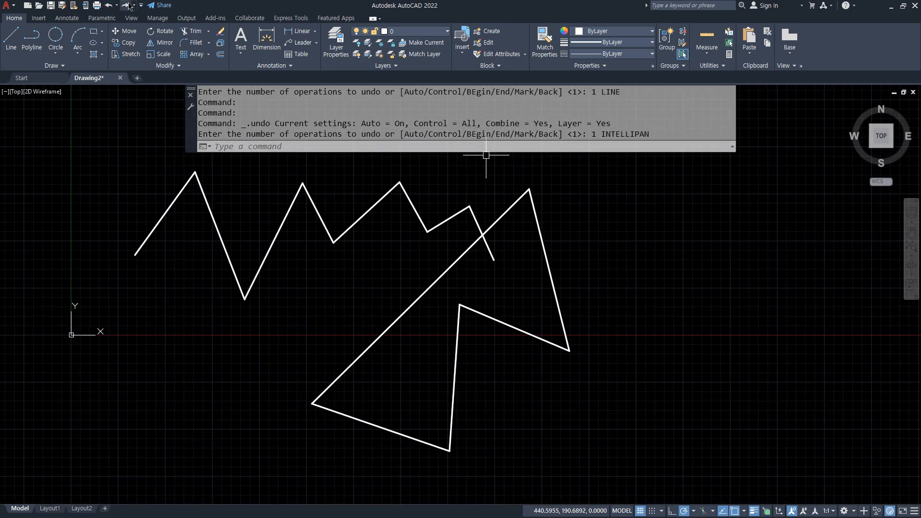
- Redo all the undone operations to restore both six-sided outlines and the view
{"action": "left_click", "coordinate": [127, 5]}
{"action": "left_click", "coordinate": [127, 6]}
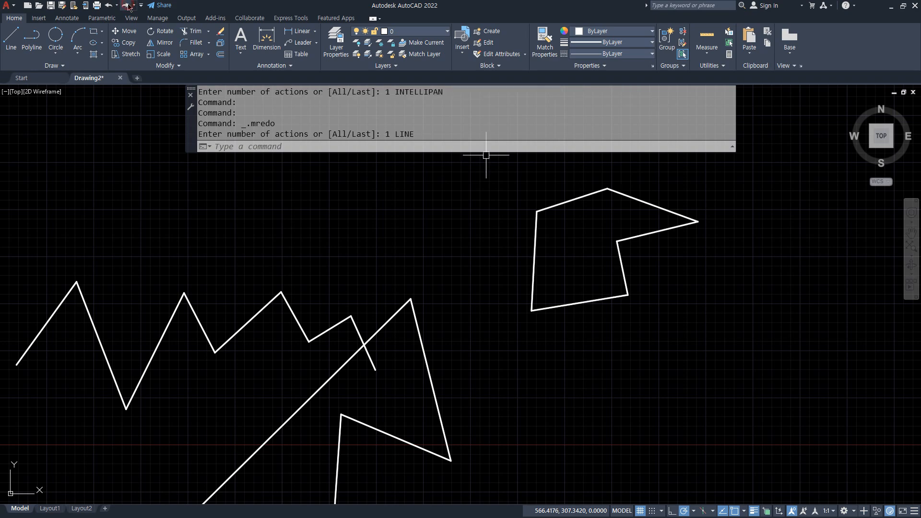
{"action": "left_click", "coordinate": [127, 6]}
{"action": "left_click", "coordinate": [126, 6]}
{"action": "left_click", "coordinate": [127, 6]}
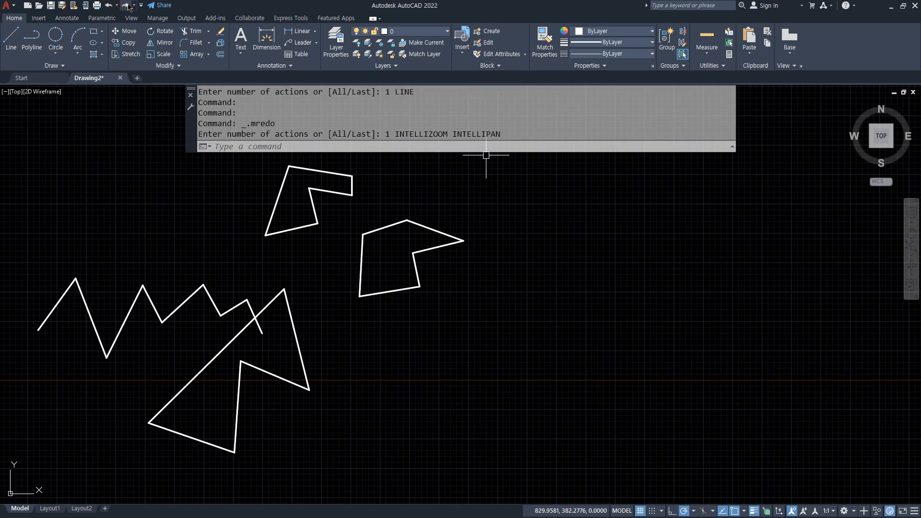
{"action": "left_click", "coordinate": [127, 6]}
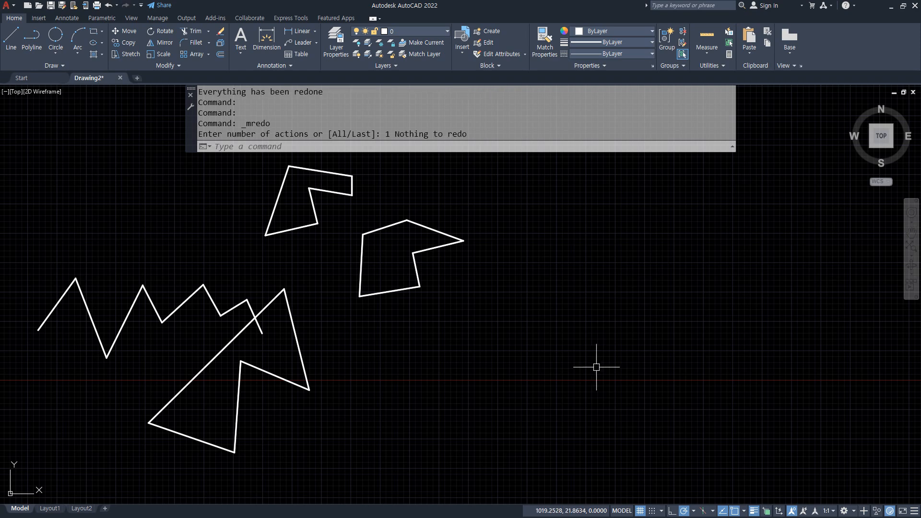
- Draw an open eight-segment zigzag right of the large outline with the Line command and end it without closing
{"action": "type", "text": "l"}
{"action": "key", "text": "Return"}
{"action": "left_click", "coordinate": [479, 380]}
{"action": "left_click", "coordinate": [541, 419]}
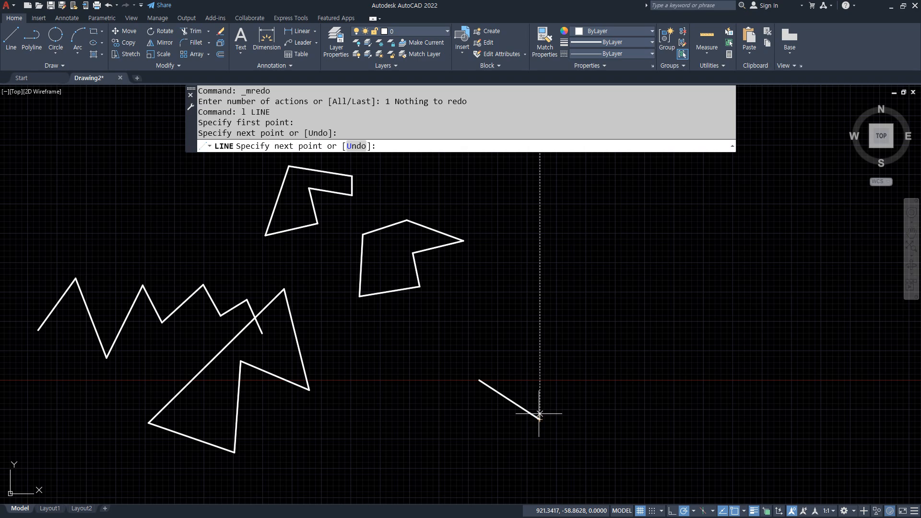
{"action": "left_click", "coordinate": [546, 374]}
{"action": "left_click", "coordinate": [601, 428]}
{"action": "left_click", "coordinate": [617, 372]}
{"action": "left_click", "coordinate": [664, 419]}
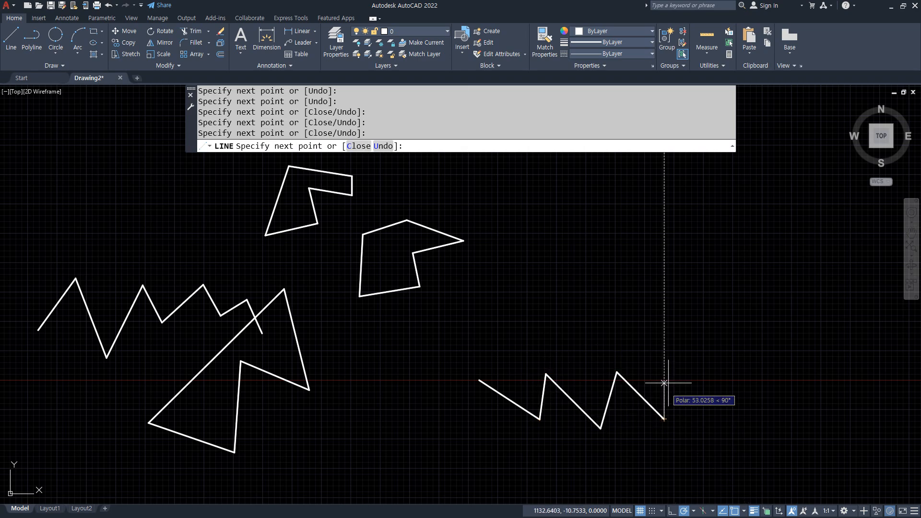
{"action": "left_click", "coordinate": [675, 372]}
{"action": "left_click", "coordinate": [738, 435]}
{"action": "left_click", "coordinate": [755, 374]}
{"action": "key", "text": "Return"}
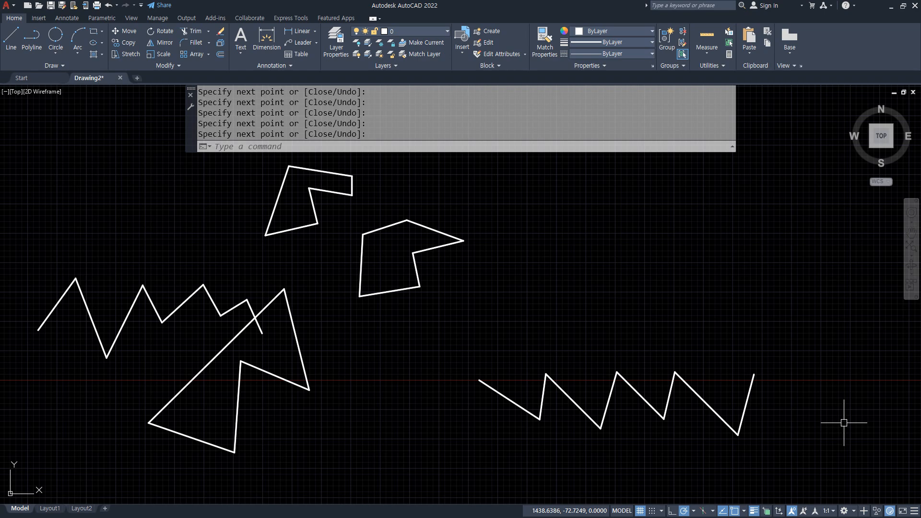
- Repeat the Line command and draw an open eight-segment zigzag above the existing zigzag, ending it without closing
{"action": "key", "text": "Return"}
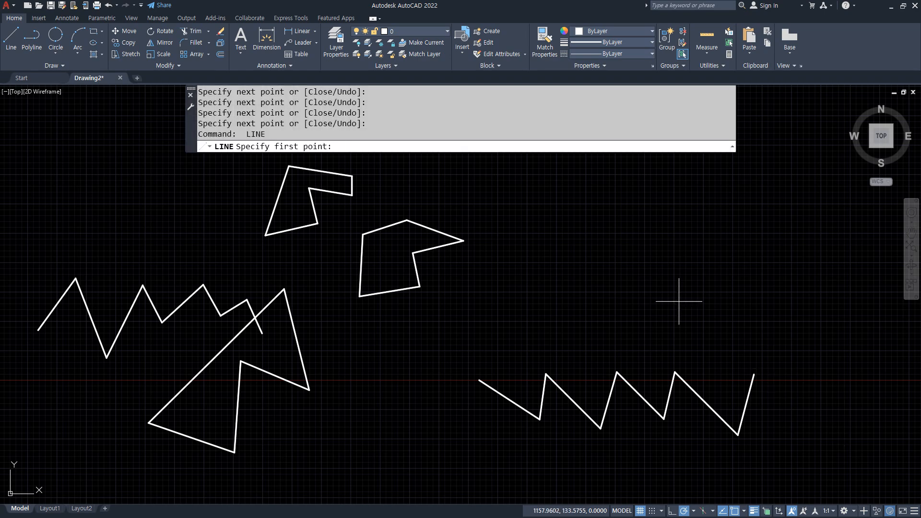
{"action": "middle_click_drag", "start_coordinate": [574, 197], "coordinate": [469, 233]}
{"action": "left_click", "coordinate": [450, 195]}
{"action": "left_click", "coordinate": [490, 255]}
{"action": "left_click", "coordinate": [533, 212]}
{"action": "left_click", "coordinate": [565, 288]}
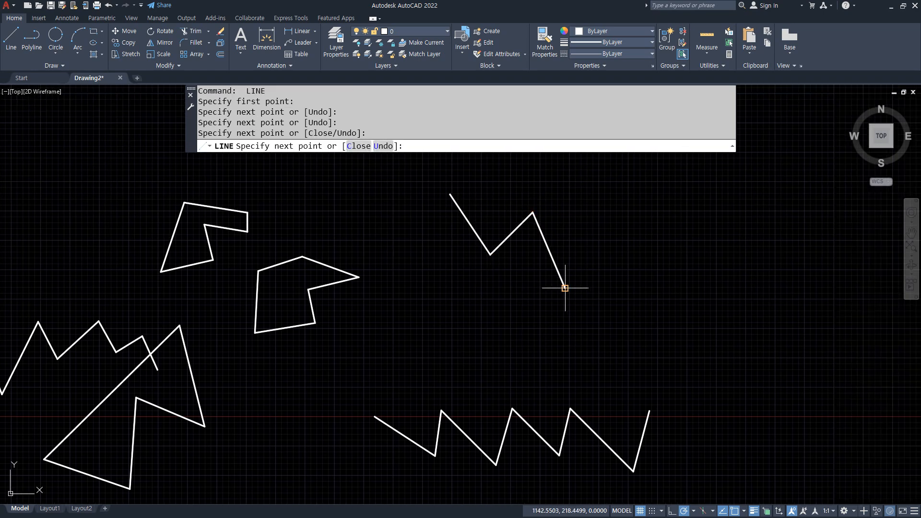
{"action": "left_click", "coordinate": [586, 235]}
{"action": "left_click", "coordinate": [639, 298]}
{"action": "left_click", "coordinate": [647, 265]}
{"action": "left_click", "coordinate": [689, 279]}
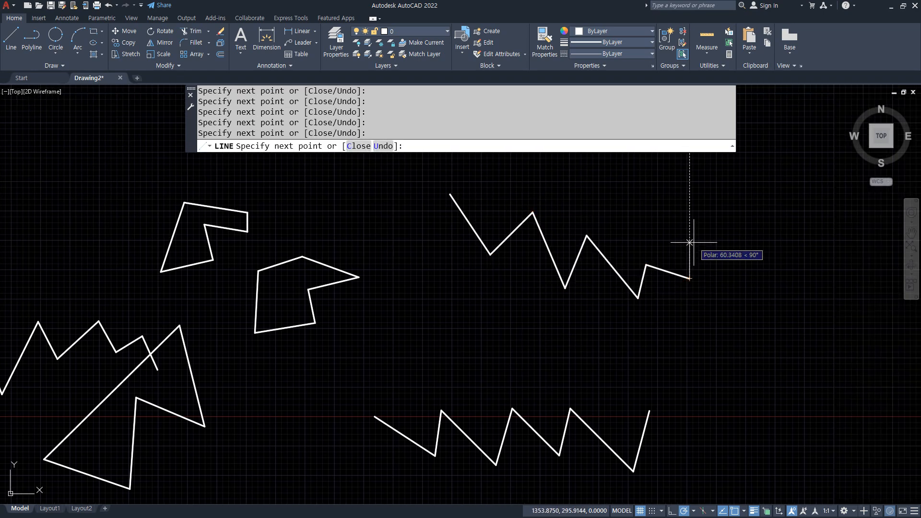
{"action": "left_click", "coordinate": [689, 242]}
{"action": "key", "text": "Return"}
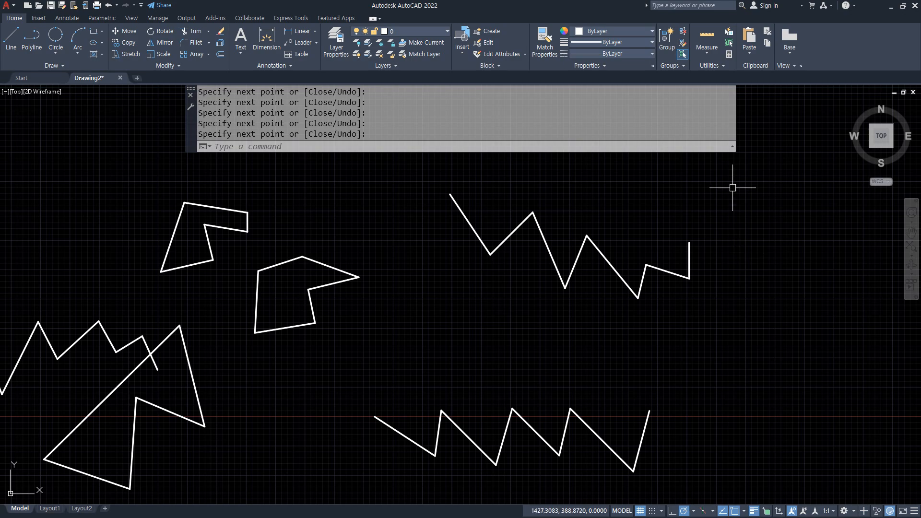
- Draw an open five-segment line chain in the empty area right of the upper zigzag and end it without closing
{"action": "scroll", "coordinate": [704, 232], "scroll_direction": "down", "scroll_amount": 1}
{"action": "scroll", "coordinate": [669, 247], "scroll_direction": "down", "scroll_amount": 1}
{"action": "middle_click_drag", "start_coordinate": [666, 246], "coordinate": [403, 342]}
{"action": "scroll", "coordinate": [423, 353], "scroll_direction": "up", "scroll_amount": 1}
{"action": "scroll", "coordinate": [421, 342], "scroll_direction": "up", "scroll_amount": 2}
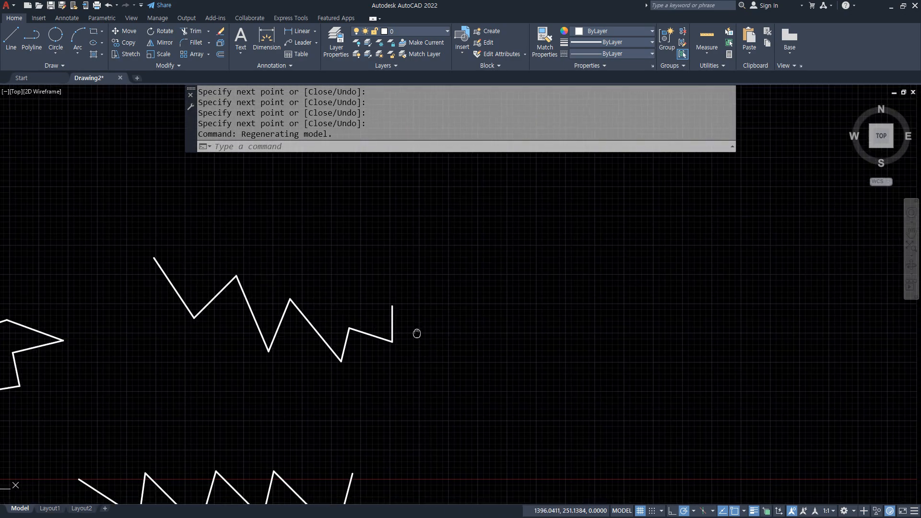
{"action": "type", "text": "l"}
{"action": "key", "text": "Return"}
{"action": "left_click", "coordinate": [437, 334]}
{"action": "left_click", "coordinate": [470, 417]}
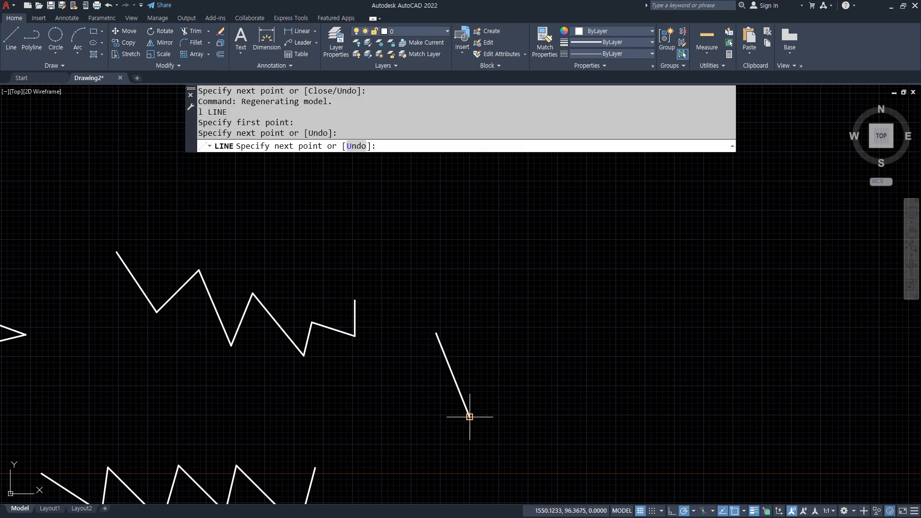
{"action": "left_click", "coordinate": [498, 371]}
{"action": "left_click", "coordinate": [577, 404]}
{"action": "left_click", "coordinate": [568, 349]}
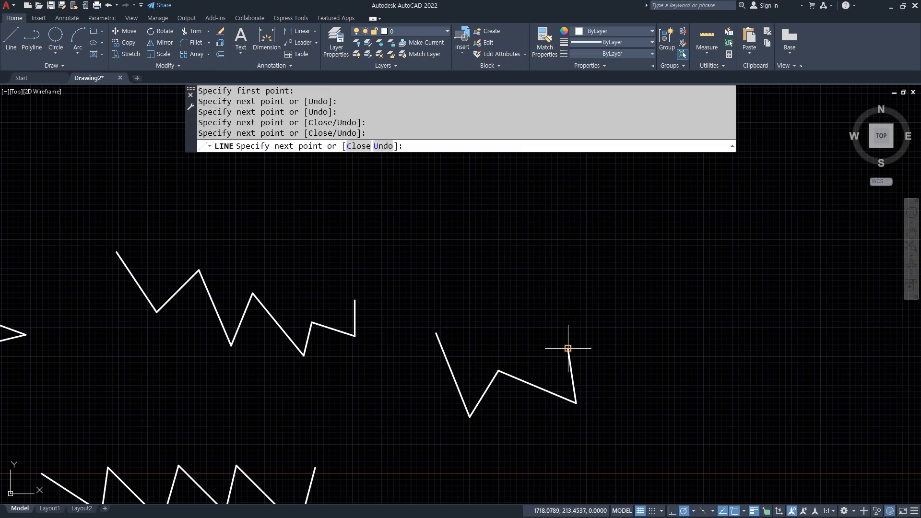
{"action": "left_click", "coordinate": [619, 317]}
{"action": "key", "text": "Return"}
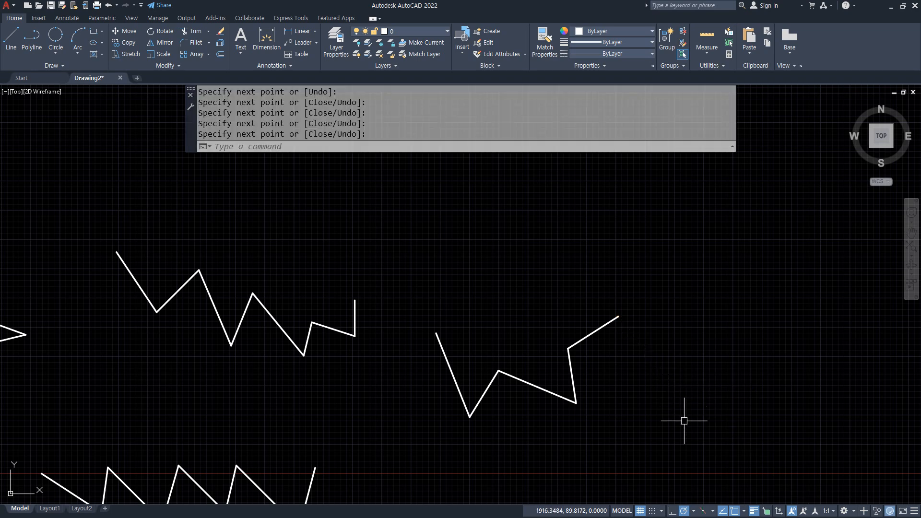
- Repeat the Line command, continue from the last chain's endpoint, and add four connected segments curving up and back over it
{"action": "key", "text": "Return"}
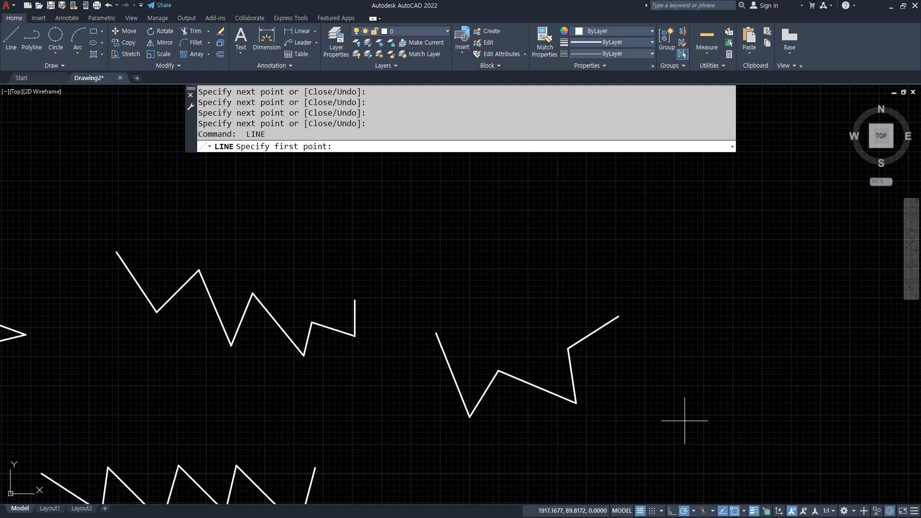
{"action": "key", "text": "Return"}
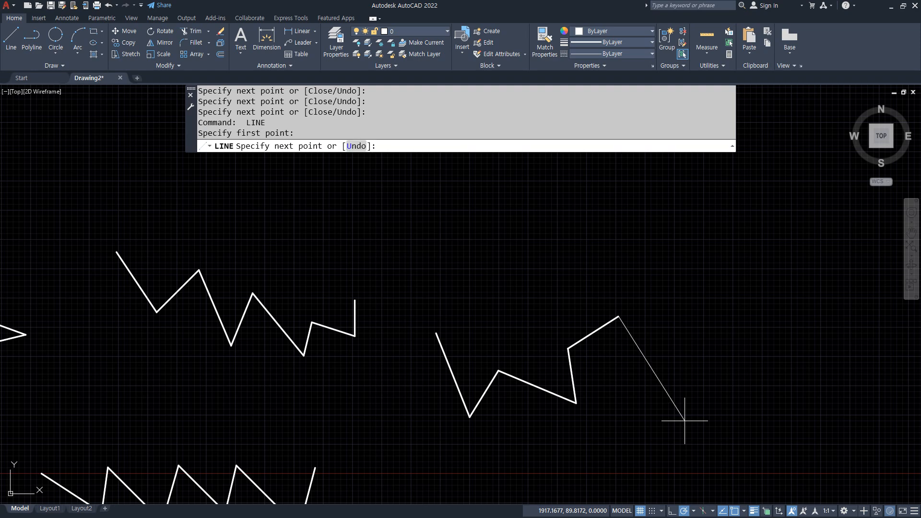
{"action": "left_click", "coordinate": [691, 371]}
{"action": "left_click", "coordinate": [644, 255]}
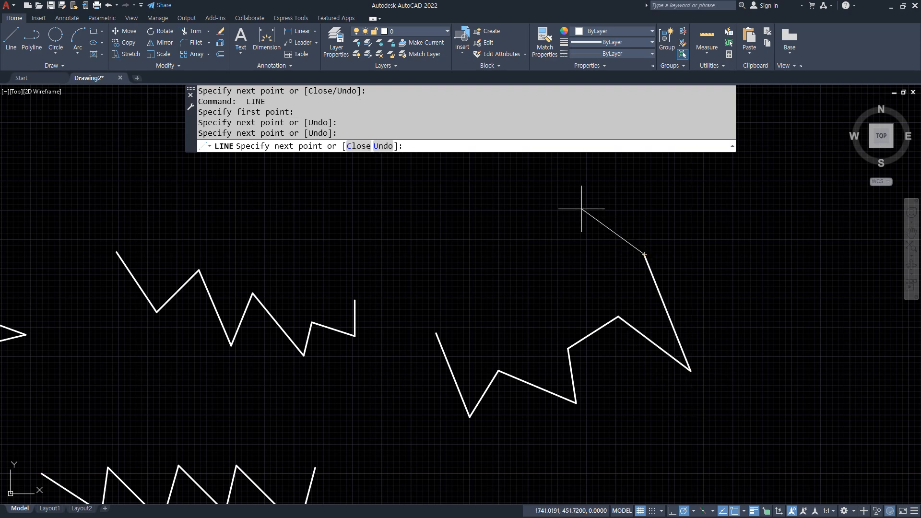
{"action": "left_click", "coordinate": [546, 196]}
{"action": "left_click", "coordinate": [476, 208]}
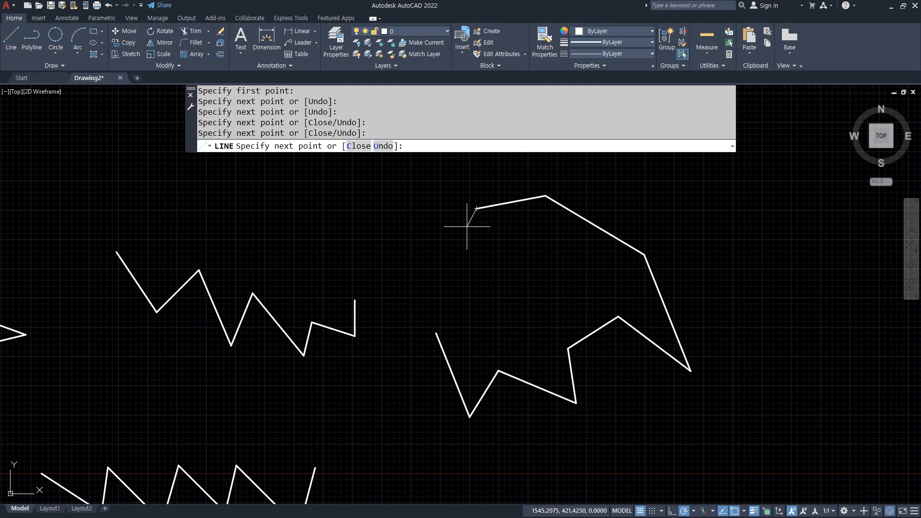
{"action": "key", "text": "ctrl+2"}
{"action": "left_click_drag", "start_coordinate": [474, 215], "coordinate": [415, 341]}
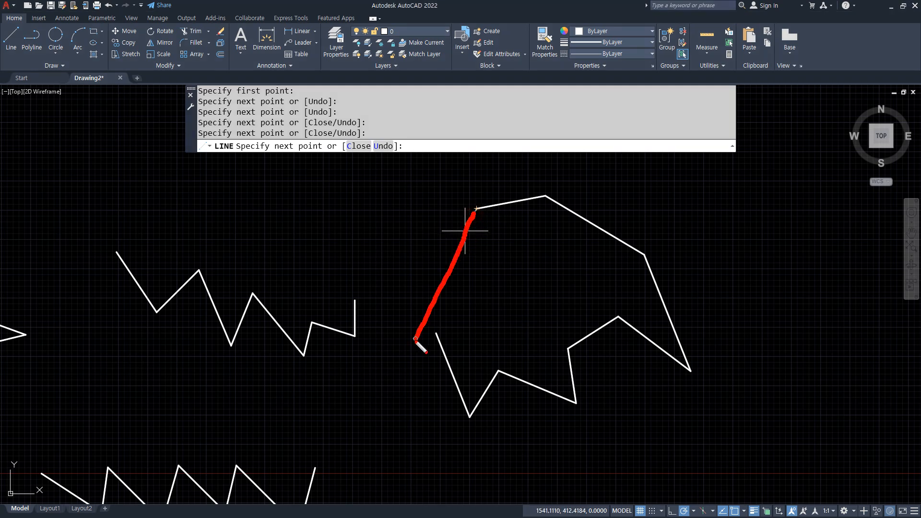
{"action": "left_click_drag", "start_coordinate": [420, 304], "coordinate": [433, 314]}
{"action": "mouse_move", "coordinate": [488, 229]}
{"action": "left_mouse_down"}
{"action": "mouse_move", "coordinate": [547, 245]}
{"action": "mouse_move", "coordinate": [622, 284]}
{"action": "mouse_move", "coordinate": [601, 309]}
{"action": "left_mouse_up"}
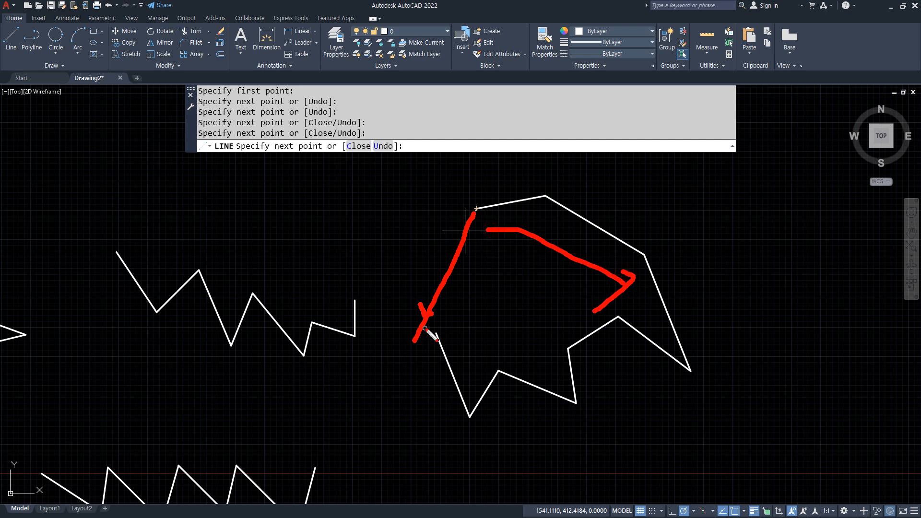
{"action": "key", "text": "e"}
{"action": "mouse_move", "coordinate": [475, 210]}
{"action": "left_mouse_down"}
{"action": "mouse_move", "coordinate": [428, 307]}
{"action": "mouse_move", "coordinate": [421, 275]}
{"action": "left_mouse_up"}
{"action": "mouse_move", "coordinate": [483, 226]}
{"action": "left_mouse_down"}
{"action": "mouse_move", "coordinate": [587, 299]}
{"action": "mouse_move", "coordinate": [576, 314]}
{"action": "left_mouse_up"}
{"action": "left_click_drag", "start_coordinate": [371, 234], "coordinate": [371, 254]}
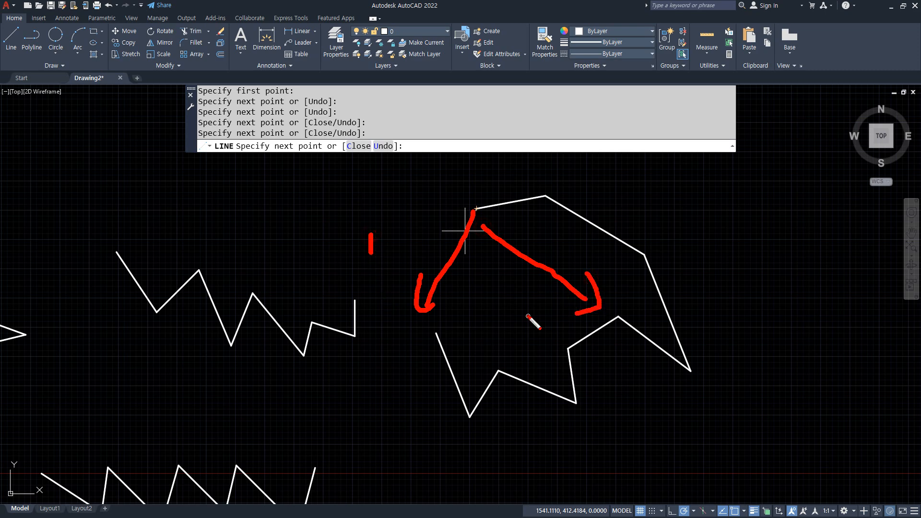
{"action": "left_click_drag", "start_coordinate": [528, 315], "coordinate": [552, 327]}
{"action": "key", "text": "Escape"}
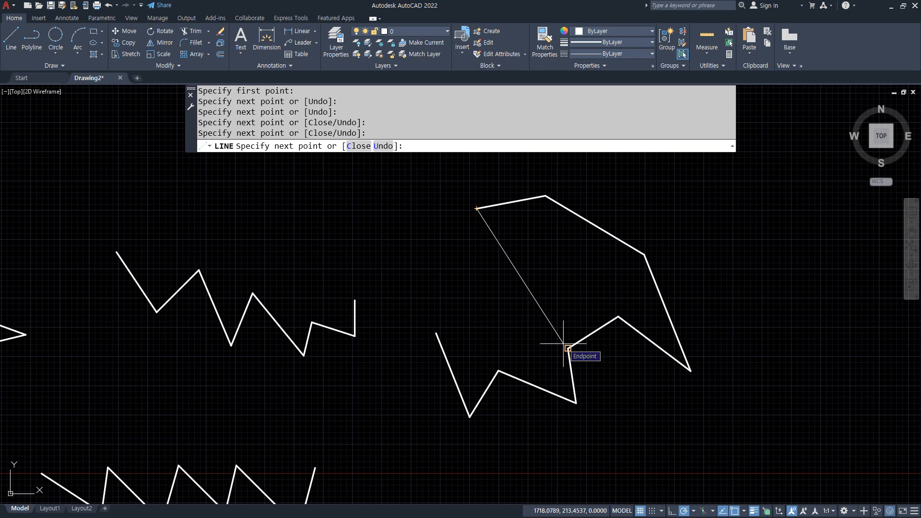
- Close the current four-segment run back to its own starting point with the Close option
{"action": "key", "text": "Return"}
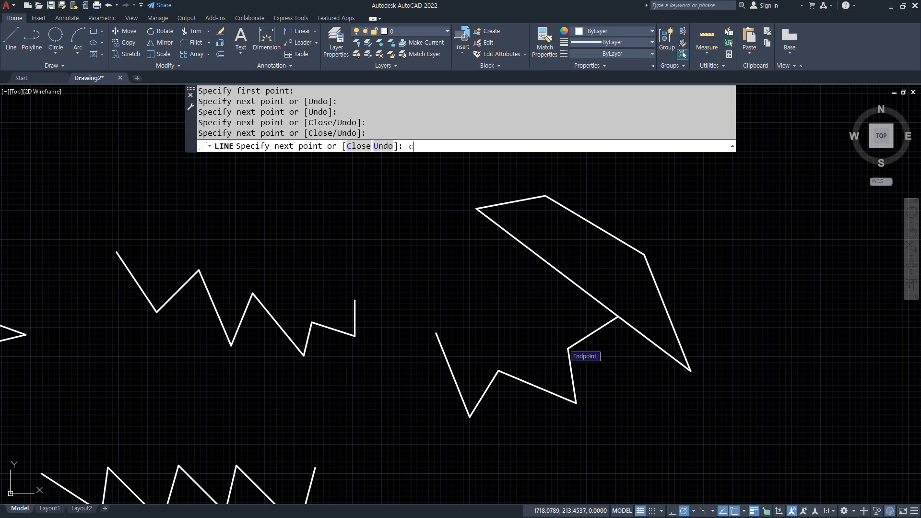
{"action": "type", "text": "c"}
{"action": "key", "text": "Return"}
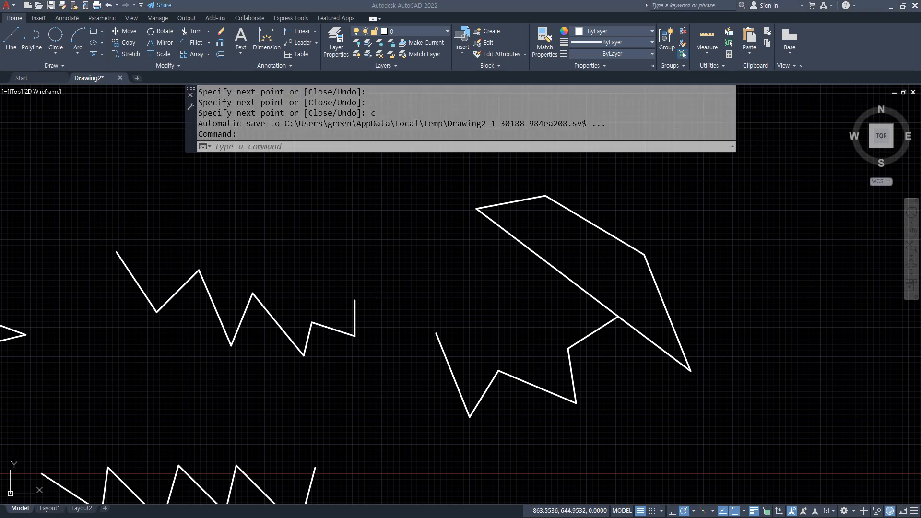
- Switch to Notepad and add the headings "선택" and "지우기" on separate lines above "Line (선 L)"
{"action": "key", "text": "alt+Tab"}
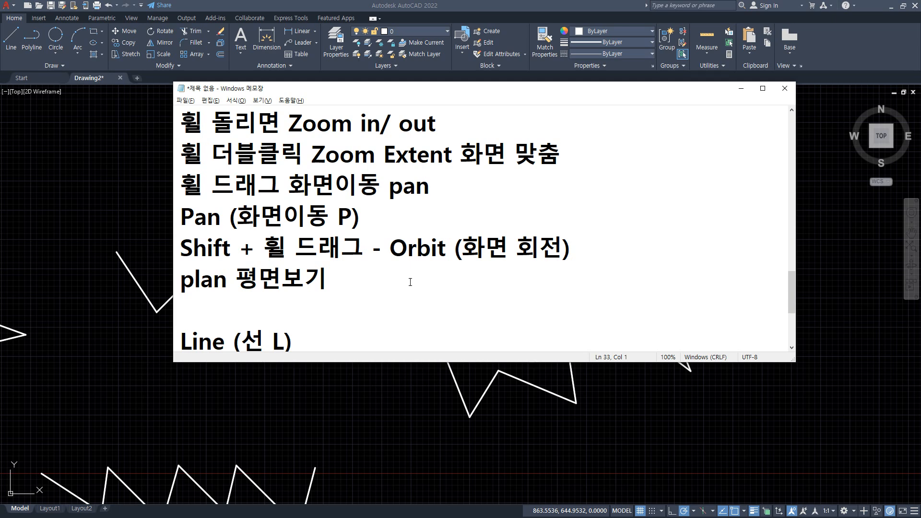
{"action": "type", "text": "선택"}
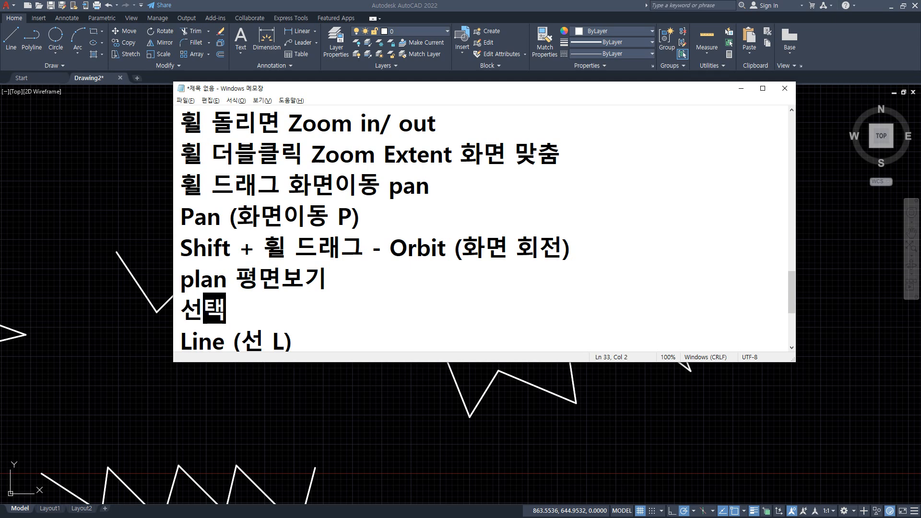
{"action": "key", "text": "Return"}
{"action": "type", "text": "징"}
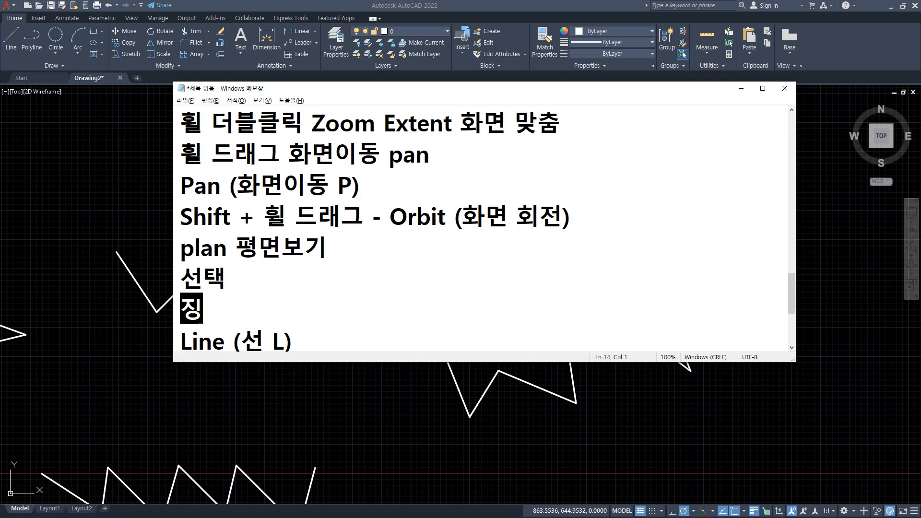
{"action": "type", "text": "우기"}
- Insert the note "마우스 클릭 후 오른쪽 / 왼쪽 이동" on a new line below "선택"
{"action": "left_click", "coordinate": [226, 278]}
{"action": "key", "text": "Return"}
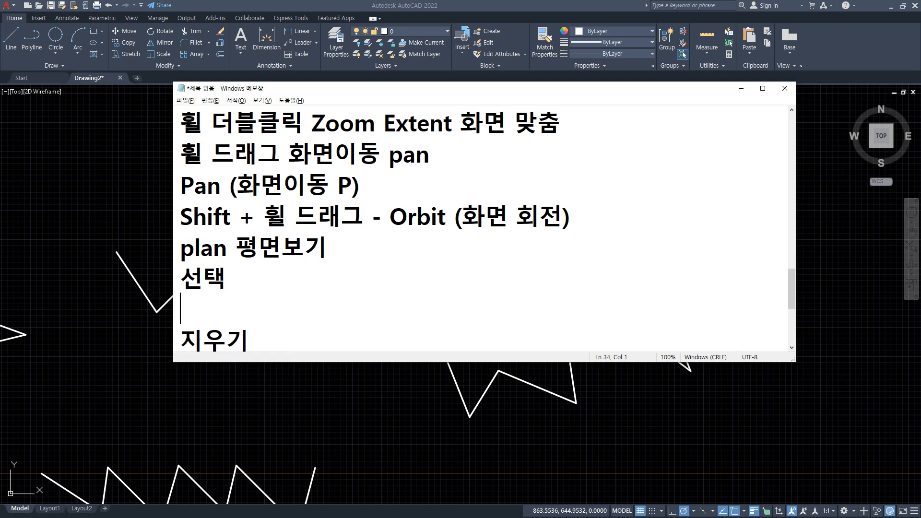
{"action": "type", "text": "마우스"}
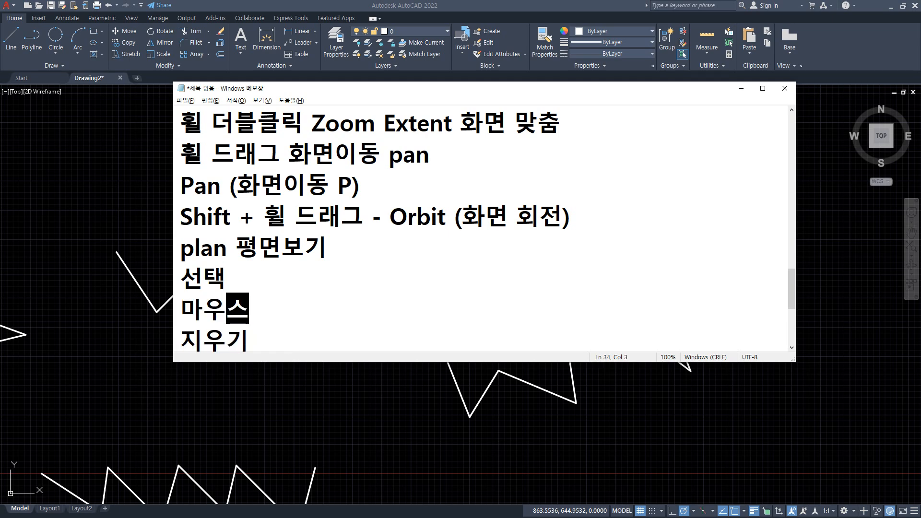
{"action": "type", "text": " 클"}
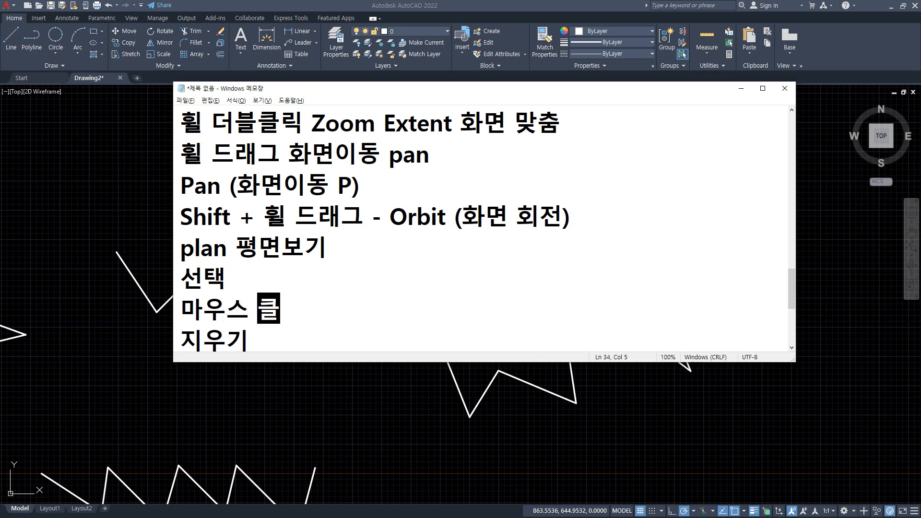
{"action": "type", "text": "릭 후 오"}
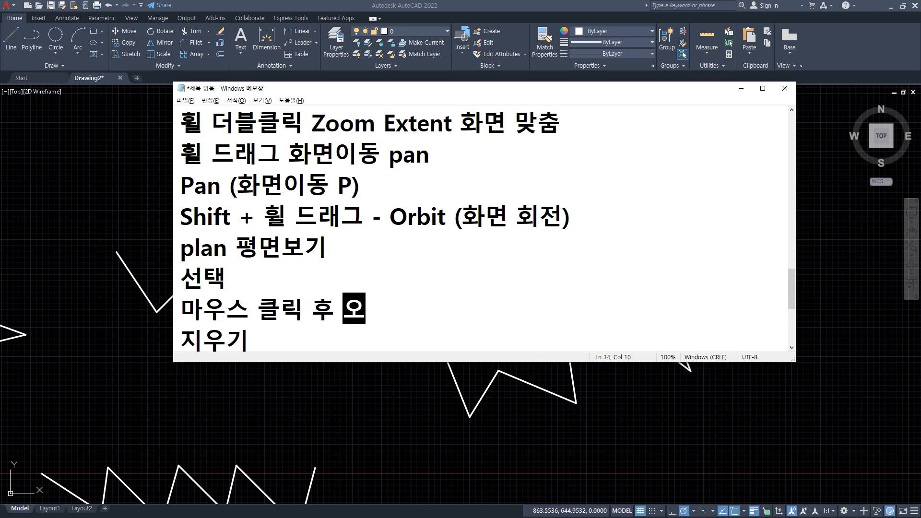
{"action": "type", "text": "른쪽 / 왼"}
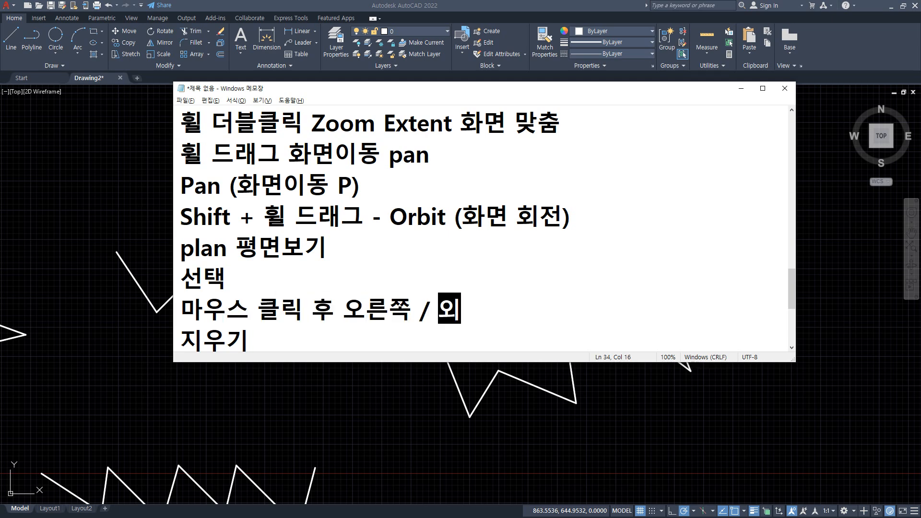
{"action": "type", "text": "쪽 이동"}
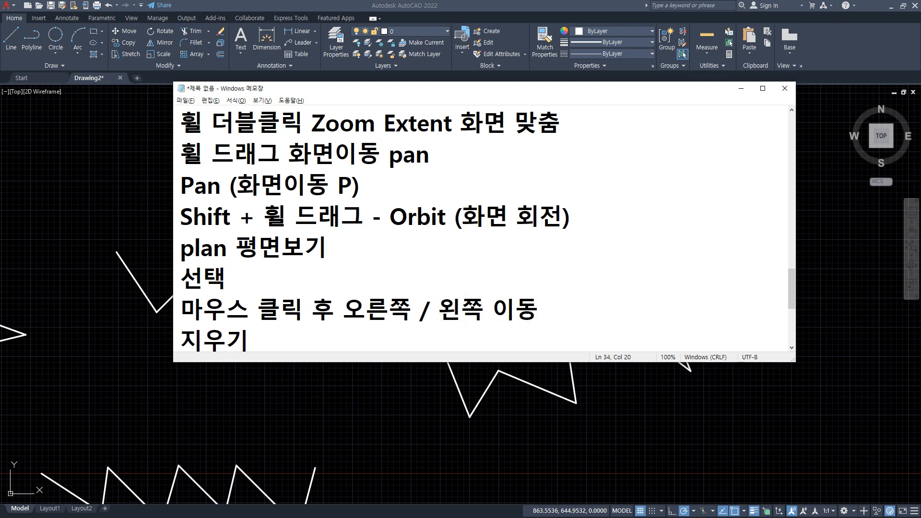
- Switch to AutoCAD, try window and crossing lasso selections on the upper zigzag and the neighbouring line chain, and clear the selection
{"action": "left_click", "coordinate": [369, 12]}
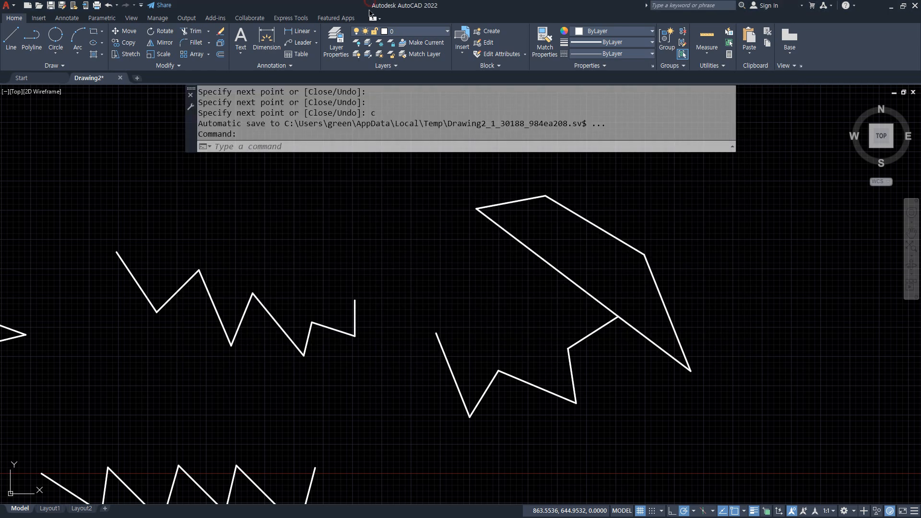
{"action": "left_click", "coordinate": [385, 215]}
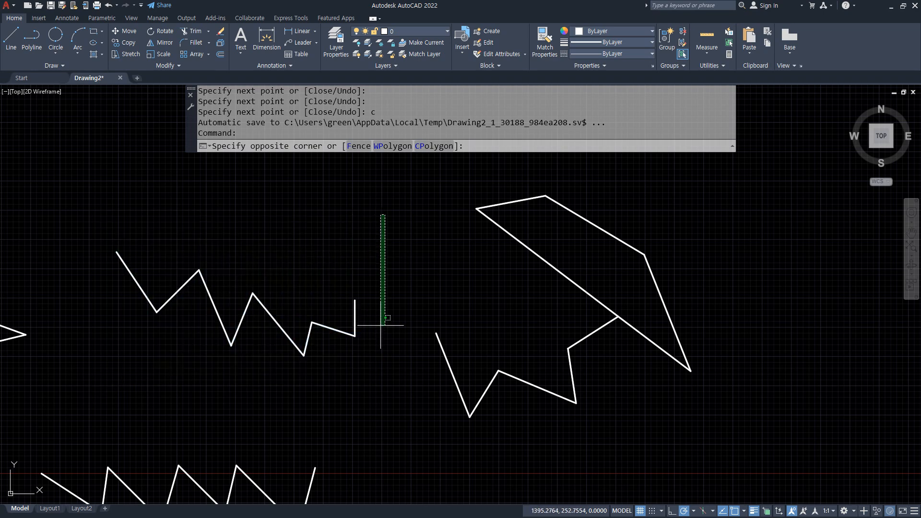
{"action": "left_click", "coordinate": [388, 312]}
{"action": "mouse_move", "coordinate": [398, 191]}
{"action": "left_mouse_down"}
{"action": "mouse_move", "coordinate": [385, 238]}
{"action": "mouse_move", "coordinate": [411, 350]}
{"action": "mouse_move", "coordinate": [472, 389]}
{"action": "mouse_move", "coordinate": [365, 461]}
{"action": "mouse_move", "coordinate": [276, 264]}
{"action": "mouse_move", "coordinate": [432, 189]}
{"action": "mouse_move", "coordinate": [307, 350]}
{"action": "mouse_move", "coordinate": [406, 160]}
{"action": "mouse_move", "coordinate": [448, 325]}
{"action": "left_mouse_up"}
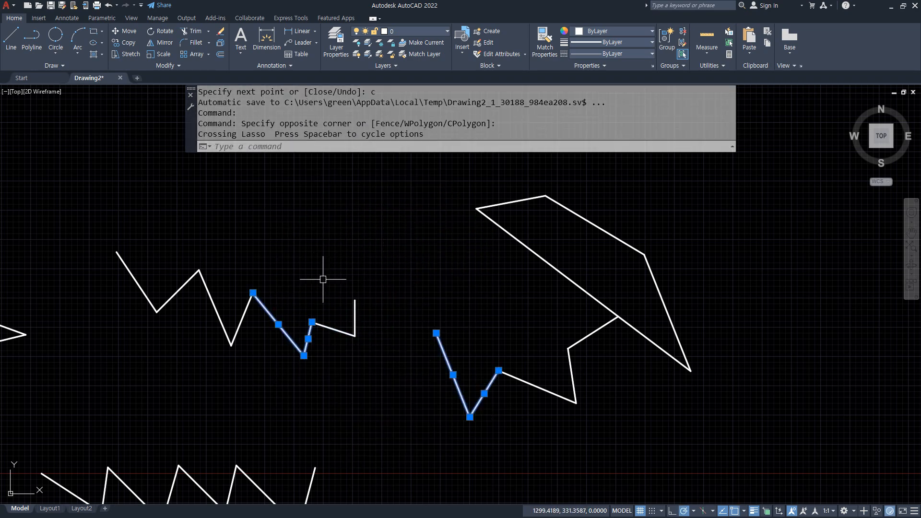
{"action": "mouse_move", "coordinate": [342, 263]}
{"action": "left_mouse_down"}
{"action": "mouse_move", "coordinate": [329, 185]}
{"action": "mouse_move", "coordinate": [350, 226]}
{"action": "mouse_move", "coordinate": [510, 261]}
{"action": "mouse_move", "coordinate": [502, 294]}
{"action": "left_mouse_up"}
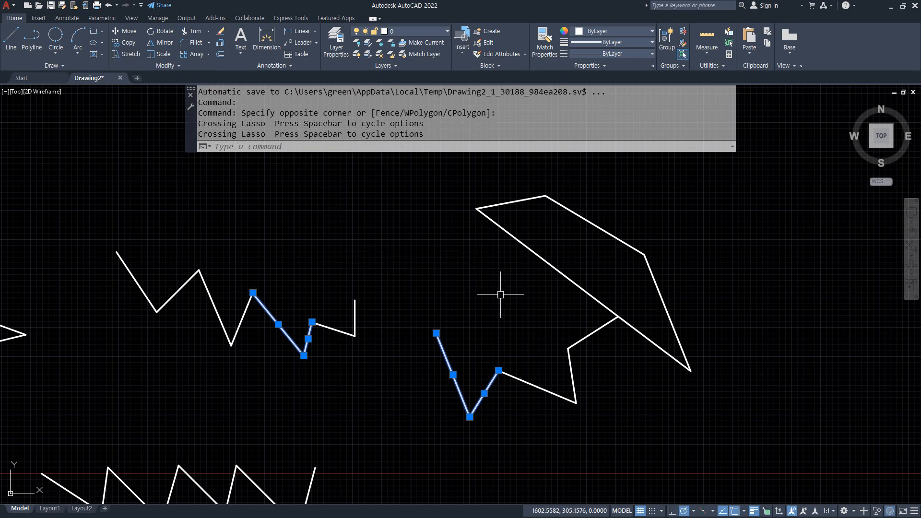
{"action": "key", "text": "Escape"}
{"action": "key", "text": "Escape"}
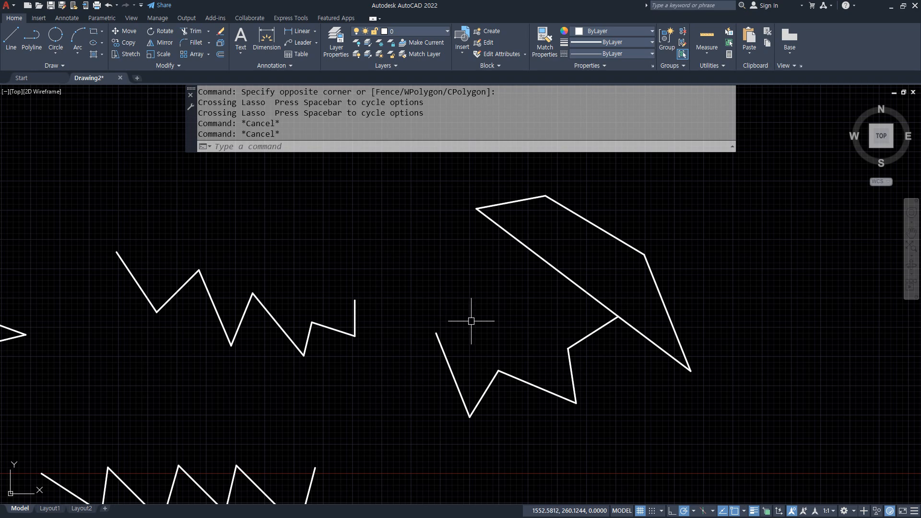
- Start a crossing selection window over the right end of the upper zigzag
{"action": "left_click", "coordinate": [376, 233]}
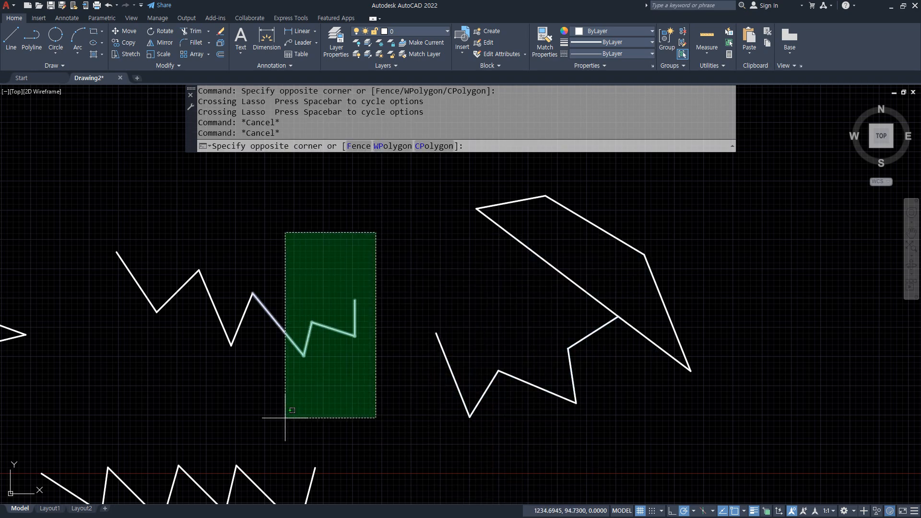
- Switch to Notepad, remove the slash from the mouse selection note and break the line so "왼쪽 이동" stands on its own line
{"action": "key", "text": "alt+Tab"}
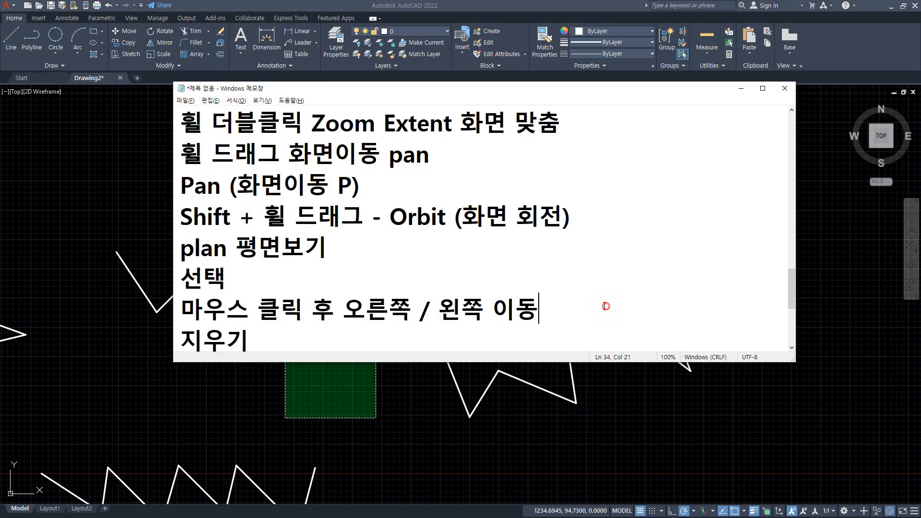
{"action": "left_click", "coordinate": [420, 309]}
{"action": "key", "text": "Delete"}
{"action": "key", "text": "Delete"}
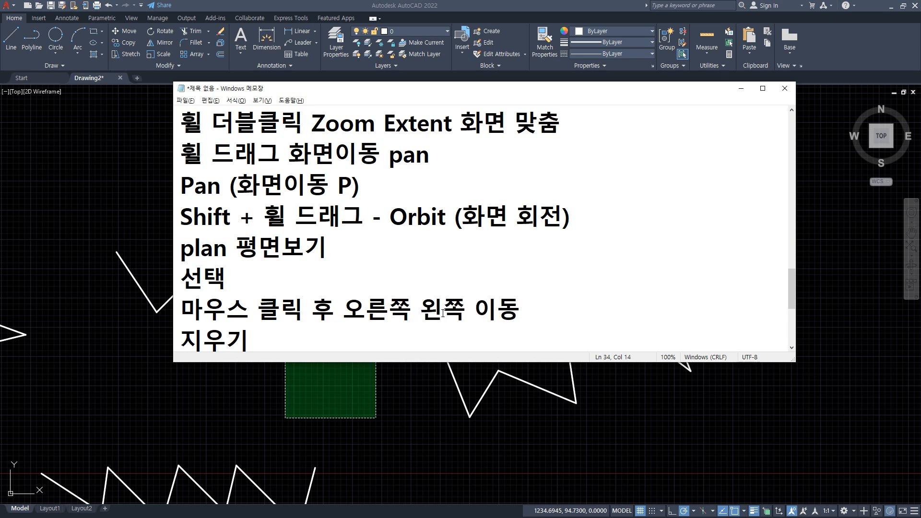
{"action": "key", "text": "Return"}
{"action": "key", "text": "Left"}
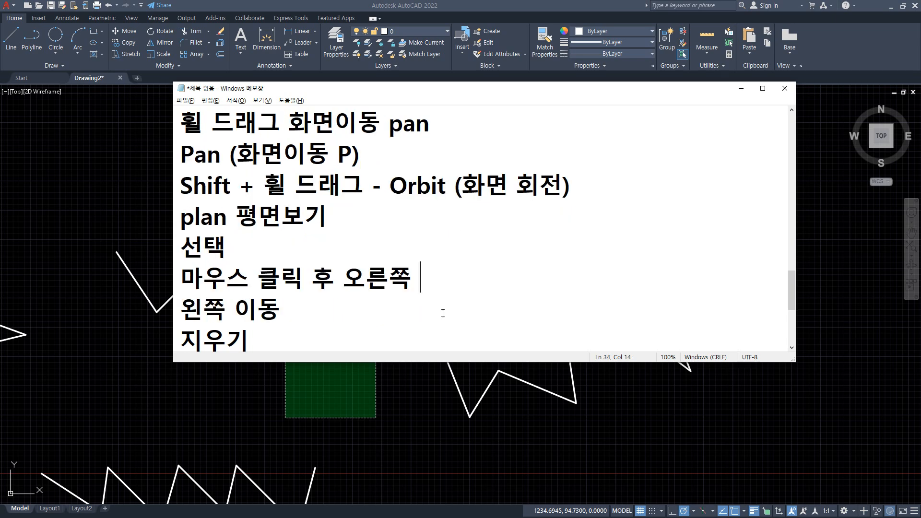
- Append "- 포함선택 window select" to the note line "마우스 클릭 후 오른쪽"
{"action": "type", "text": "vh"}
{"action": "key", "text": "BackSpace"}
{"action": "key", "text": "BackSpace"}
{"action": "key", "text": "Hangul"}
{"action": "type", "text": "포함선택"}
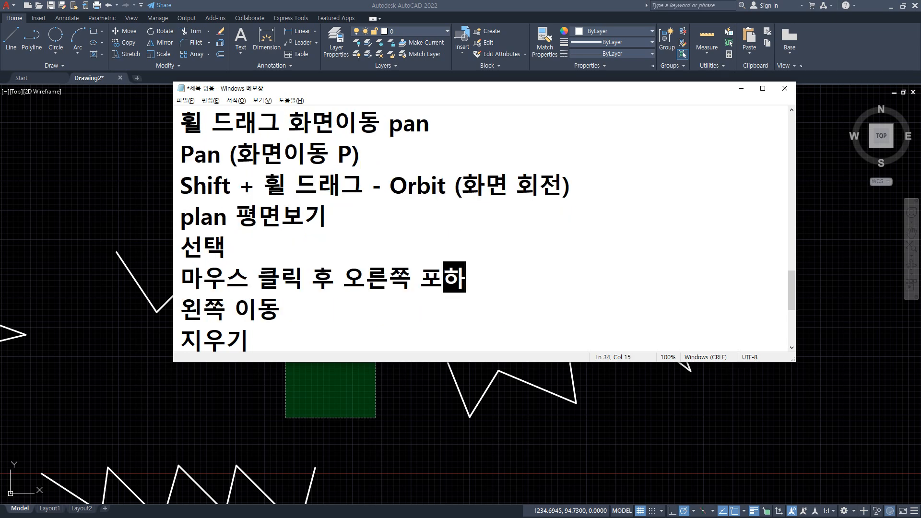
{"action": "key", "text": "Left"}
{"action": "key", "text": "Left"}
{"action": "key", "text": "Left"}
{"action": "key", "text": "Left"}
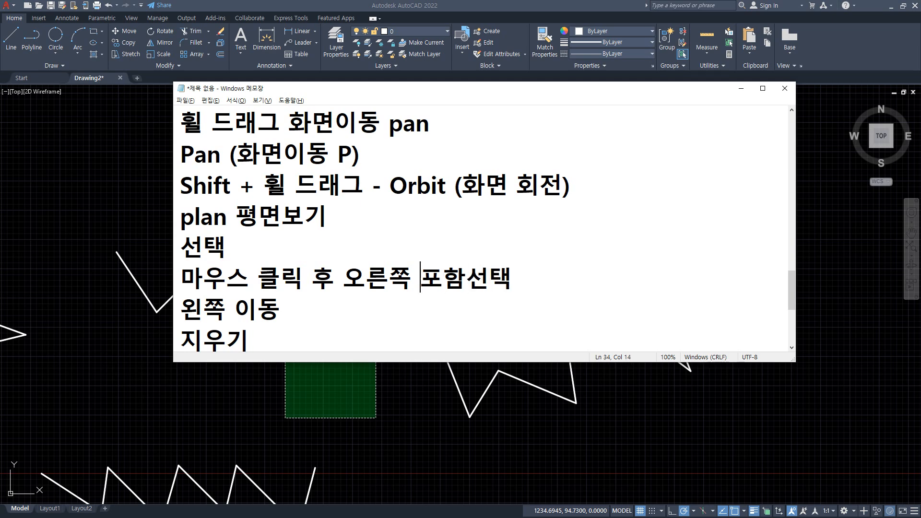
{"action": "type", "text": "-"}
{"action": "key", "text": "End"}
{"action": "key", "text": "Hangul"}
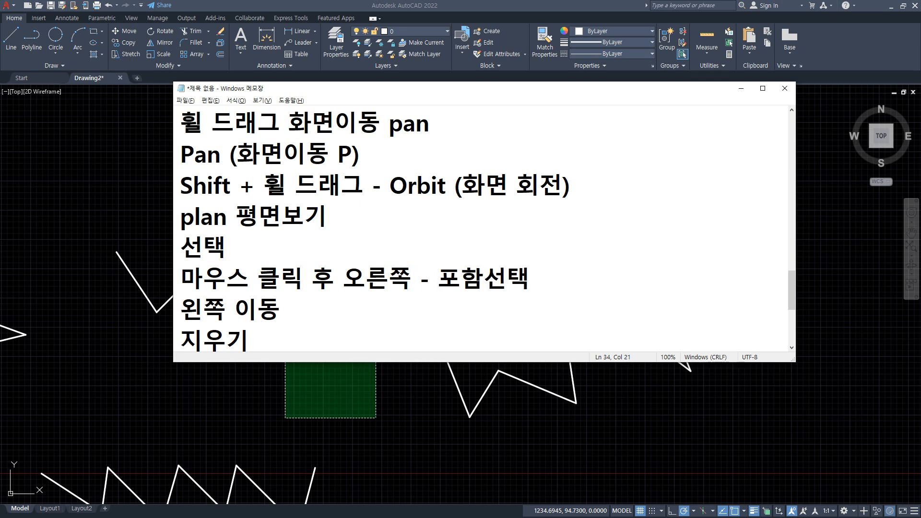
{"action": "type", "text": "window select"}
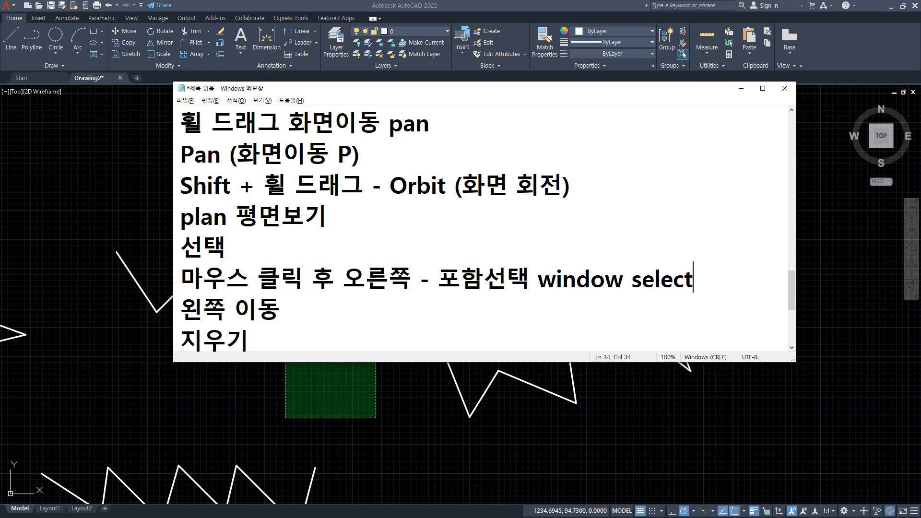
- Indent the "왼쪽 이동" line under the line above and append "- 걸침선택 cross select" to it
{"action": "key", "text": "Down"}
{"action": "key", "text": "Home"}
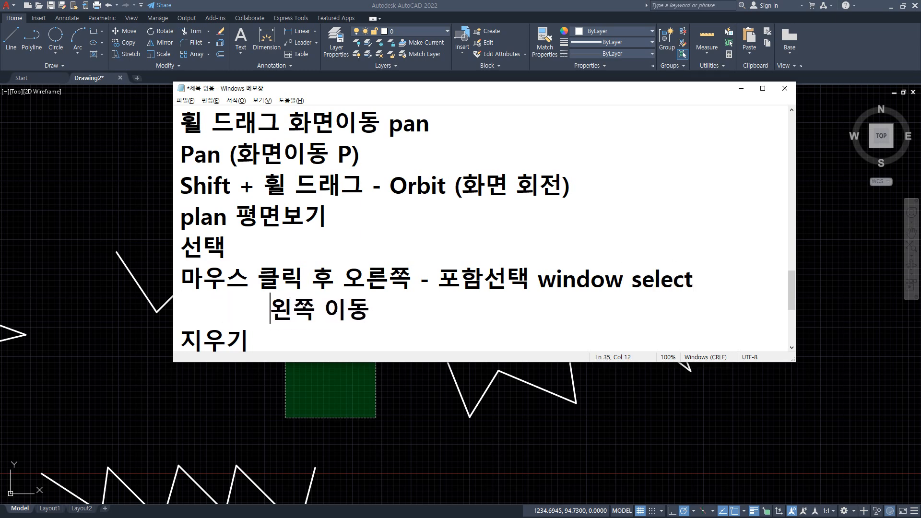
{"action": "key", "text": "End"}
{"action": "type", "text": "- 거"}
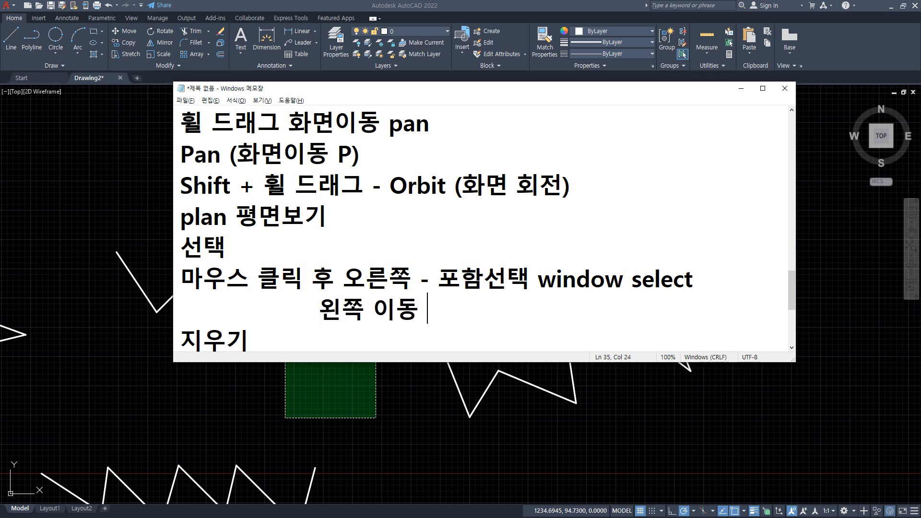
{"action": "type", "text": "ㄹ침선택 "}
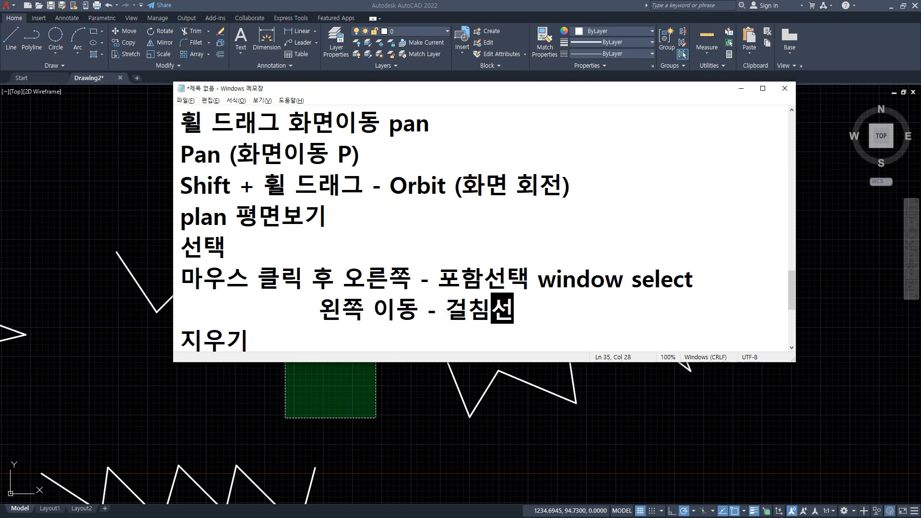
{"action": "type", "text": "ㅊㄱ"}
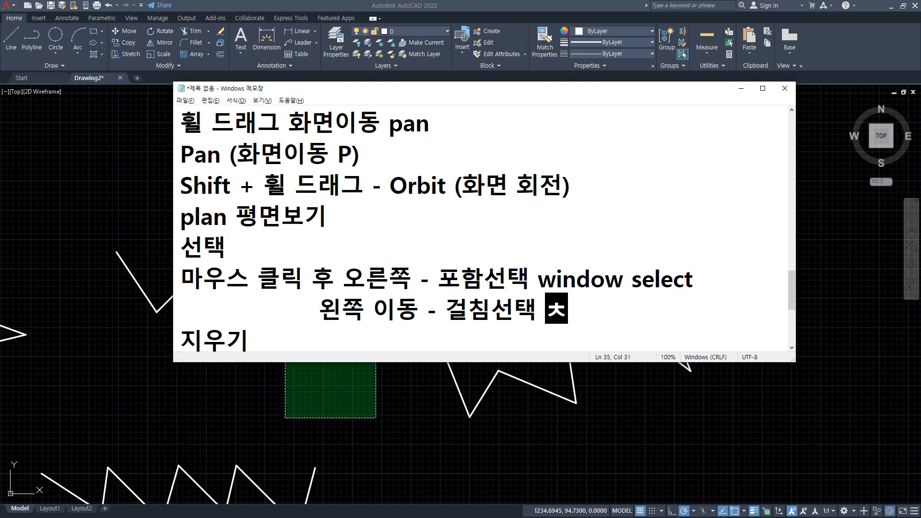
{"action": "key", "text": "BackSpace"}
{"action": "key", "text": "BackSpace"}
{"action": "type", "text": "cross slee"}
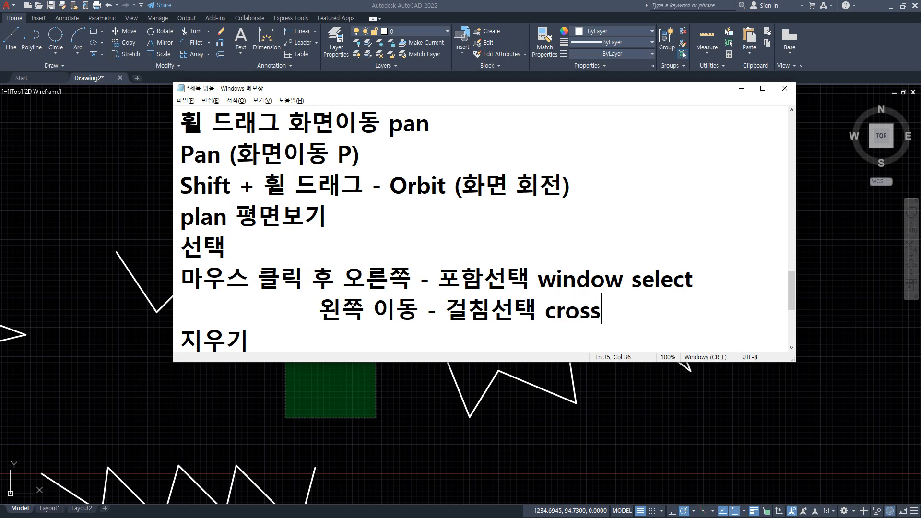
{"action": "key", "text": "BackSpace"}
{"action": "key", "text": "BackSpace"}
{"action": "key", "text": "BackSpace"}
{"action": "type", "text": "elect"}
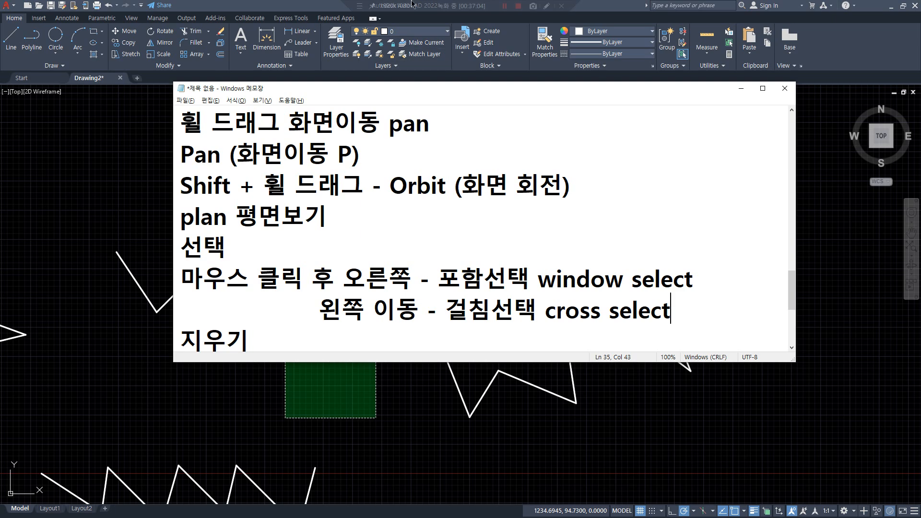
- Switch to AutoCAD, window-select the two leftmost segments of the open line chain beside the upper zigzag, and delete them
{"action": "left_click", "coordinate": [315, 5]}
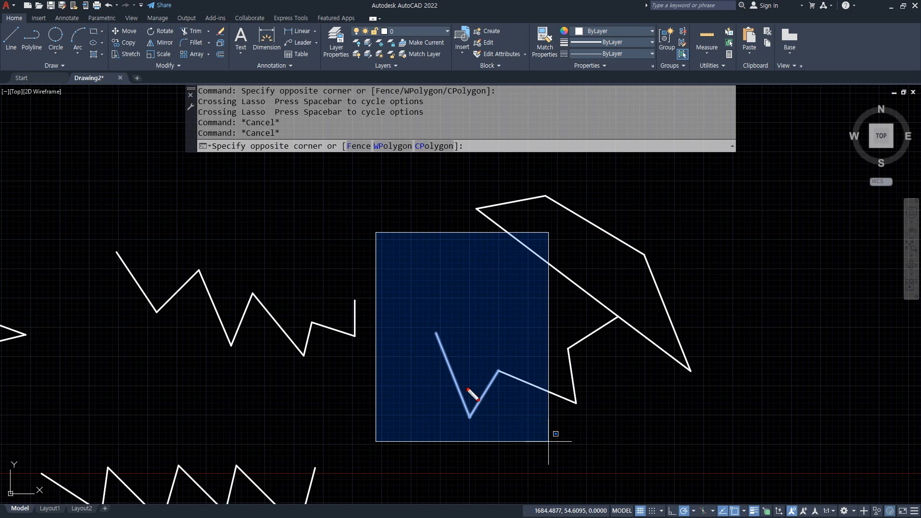
{"action": "left_click_drag", "start_coordinate": [493, 376], "coordinate": [471, 411]}
{"action": "left_click_drag", "start_coordinate": [453, 366], "coordinate": [460, 406]}
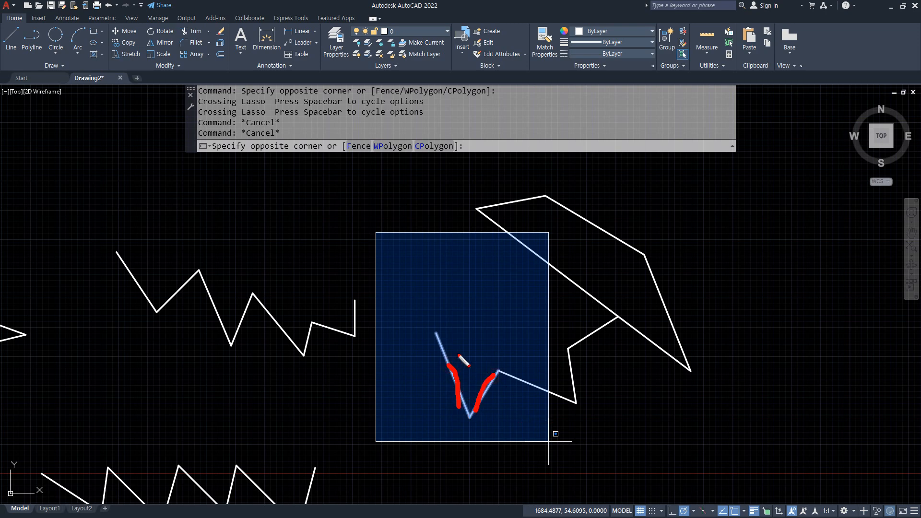
{"action": "left_click_drag", "start_coordinate": [525, 384], "coordinate": [572, 403]}
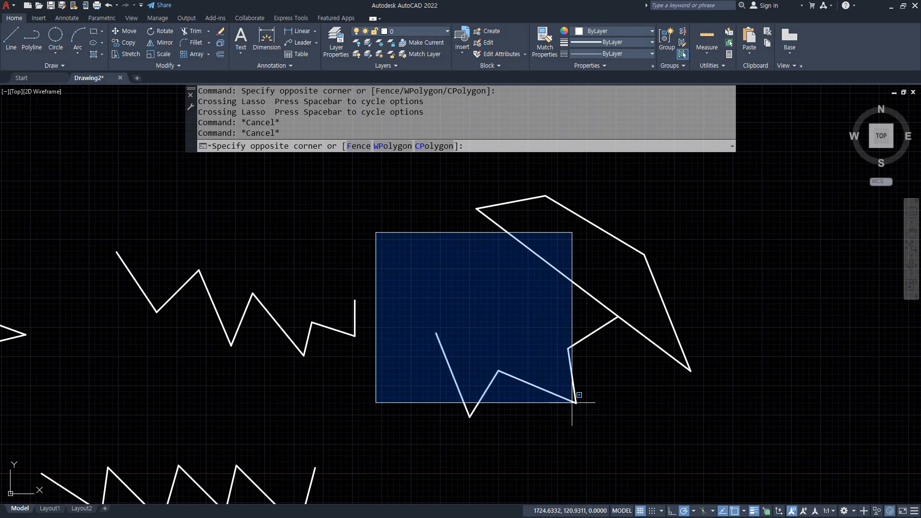
{"action": "left_click", "coordinate": [534, 463]}
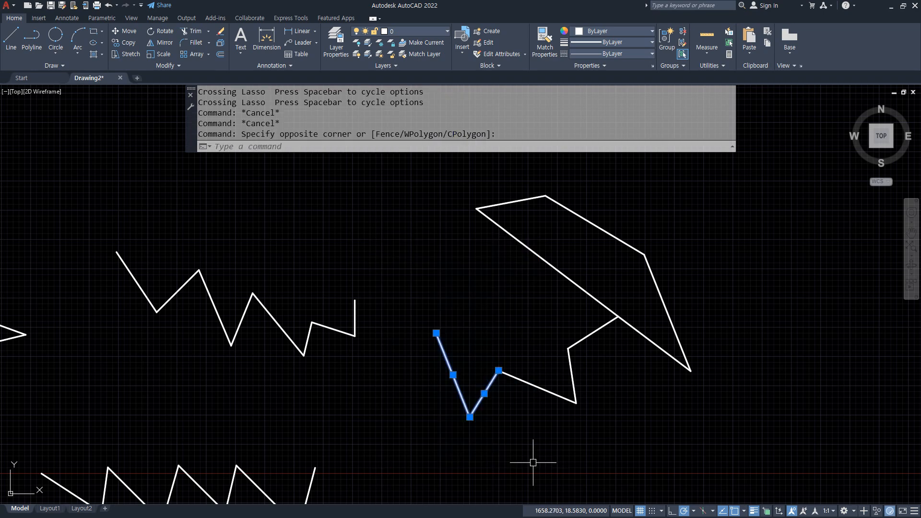
{"action": "key", "text": "Delete"}
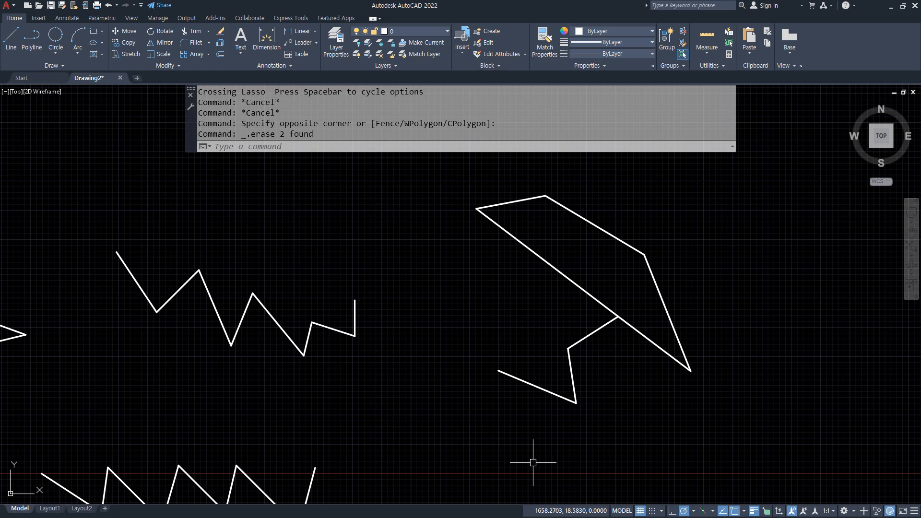
- Select the whole upper zigzag with a crossing window and delete it
{"action": "left_click", "coordinate": [430, 396]}
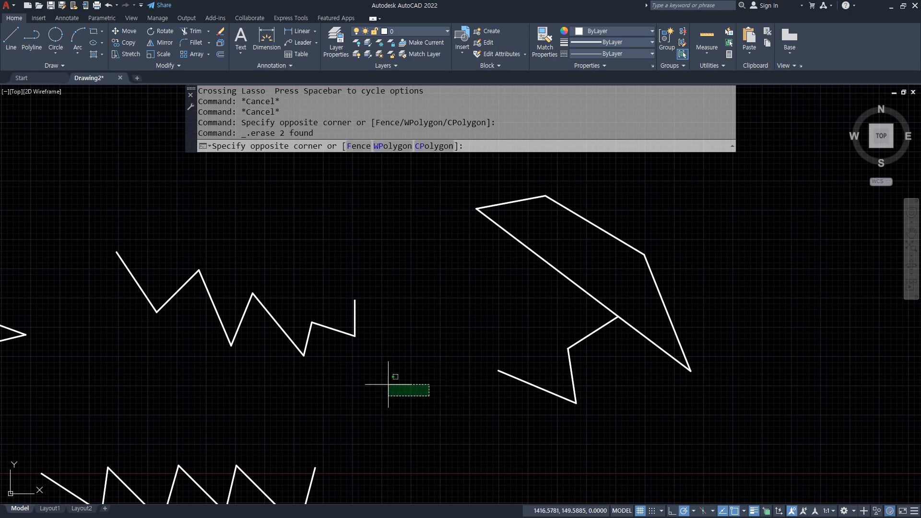
{"action": "left_click", "coordinate": [71, 309]}
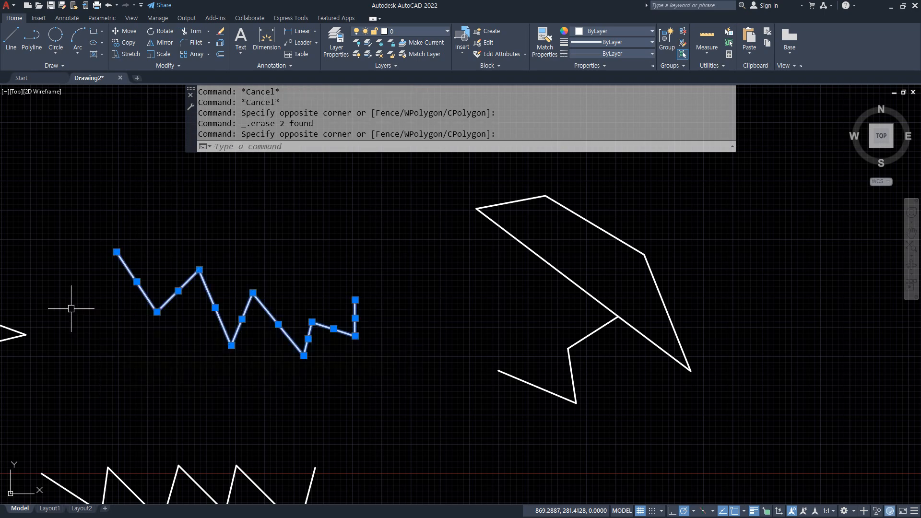
{"action": "key", "text": "Delete"}
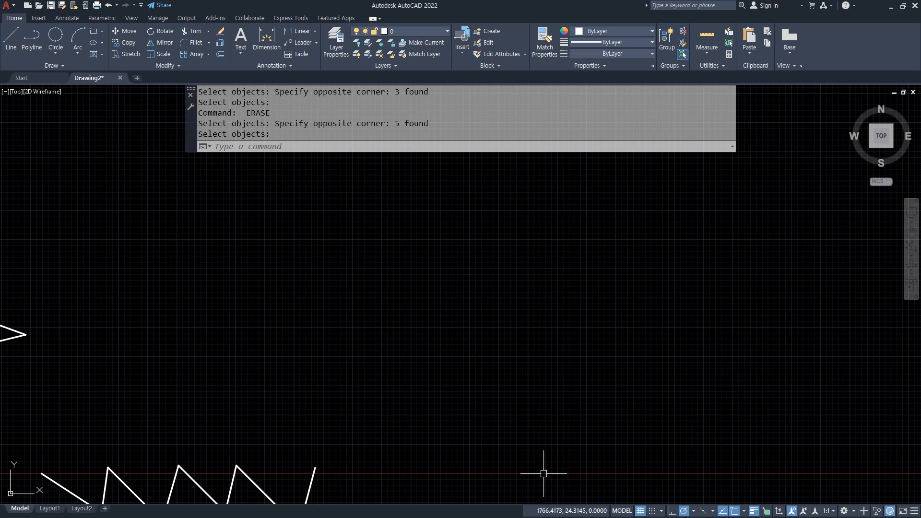
- Select the entire lower zigzag with a crossing window and remove it with the Erase command (E)
{"action": "mouse_move", "coordinate": [211, 445]}
{"action": "middle_mouse_down"}
{"action": "mouse_move", "coordinate": [494, 317]}
{"action": "mouse_move", "coordinate": [581, 313]}
{"action": "middle_mouse_up"}
{"action": "scroll", "coordinate": [493, 317], "scroll_direction": "down", "scroll_amount": 2}
{"action": "scroll", "coordinate": [582, 313], "scroll_direction": "up", "scroll_amount": 2}
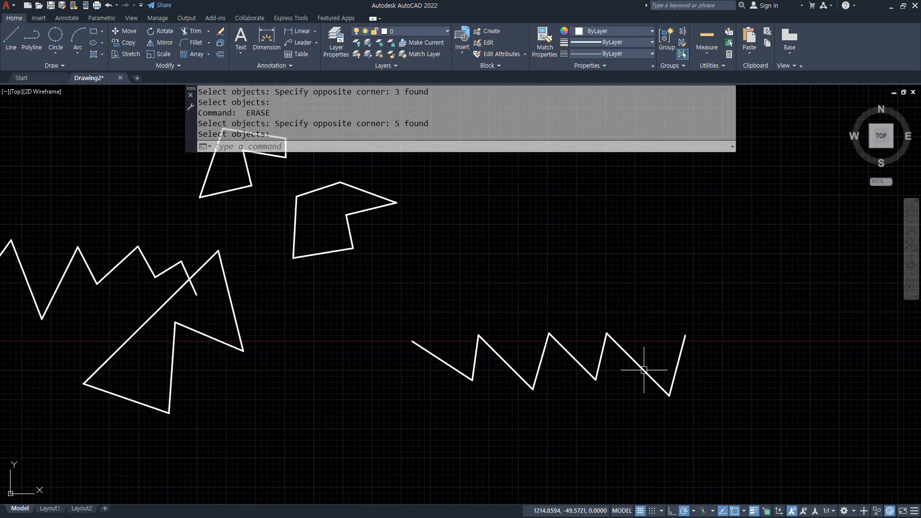
{"action": "left_click", "coordinate": [759, 460]}
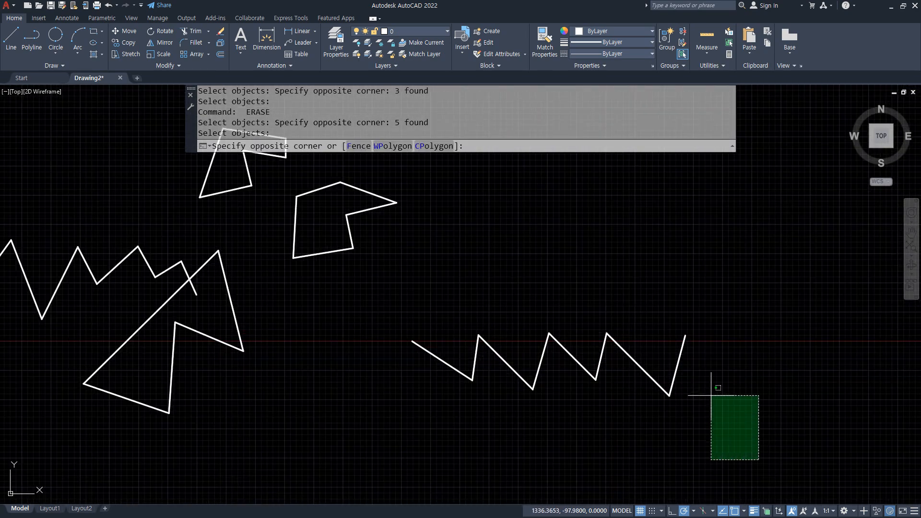
{"action": "left_click", "coordinate": [381, 327]}
{"action": "type", "text": "e"}
{"action": "key", "text": "Return"}
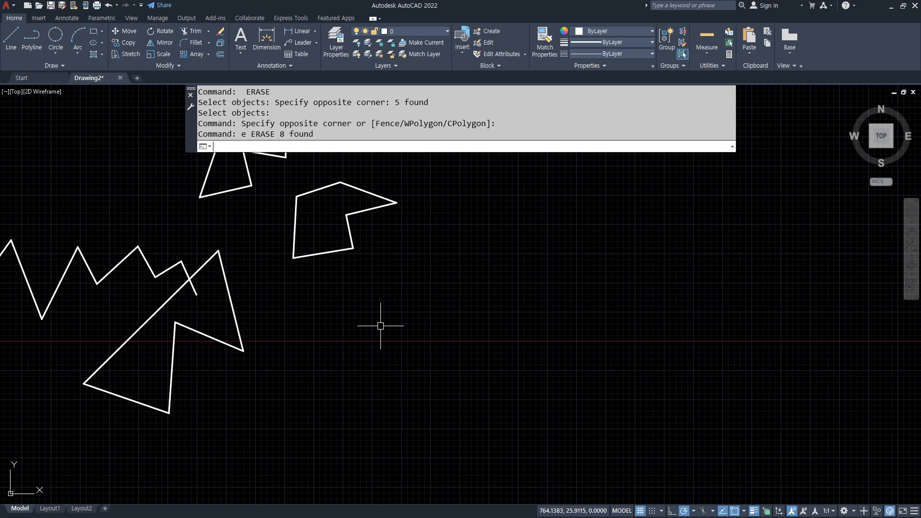
- Select the three leftmost segments of the zigzag near the origin with a crossing window and remove them with Erase (E)
{"action": "scroll", "coordinate": [380, 326], "scroll_direction": "up", "scroll_amount": 2}
{"action": "scroll", "coordinate": [315, 276], "scroll_direction": "down", "scroll_amount": 2}
{"action": "middle_click_drag", "start_coordinate": [197, 330], "coordinate": [431, 363]}
{"action": "left_click", "coordinate": [262, 350]}
{"action": "left_click", "coordinate": [165, 267]}
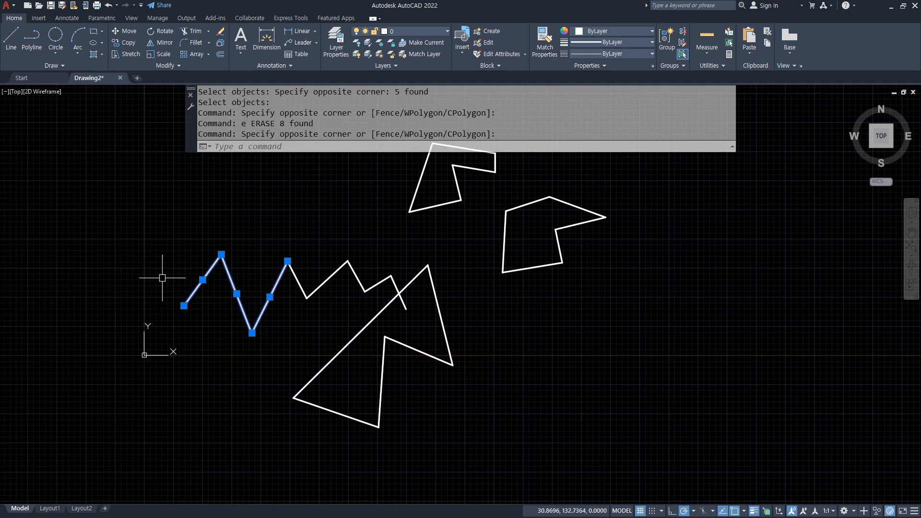
{"action": "type", "text": "e"}
{"action": "key", "text": "Return"}
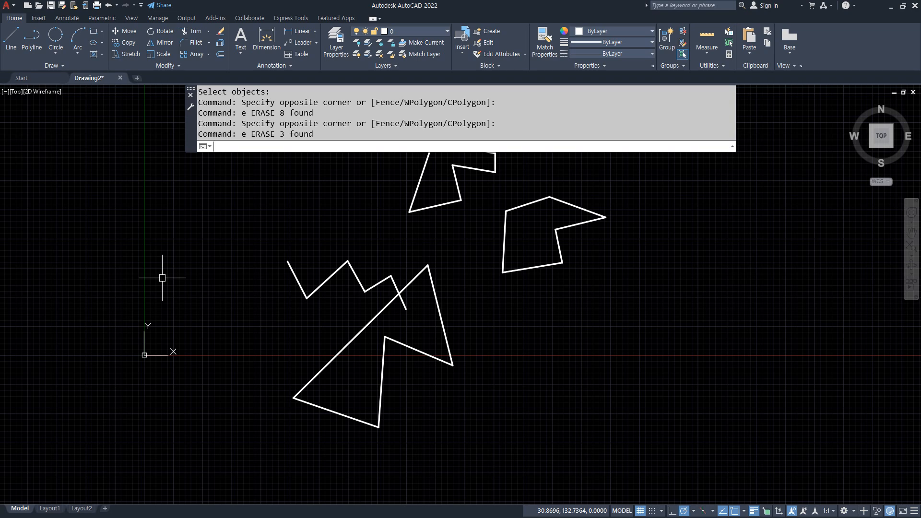
- Undo all the erasures and the last Line commands, and redo the Line commands to restore the full drawing
{"action": "scroll", "coordinate": [192, 269], "scroll_direction": "down", "scroll_amount": 2}
{"action": "mouse_move", "coordinate": [247, 274]}
{"action": "middle_mouse_down"}
{"action": "mouse_move", "coordinate": [233, 323]}
{"action": "mouse_move", "coordinate": [238, 300]}
{"action": "middle_mouse_up"}
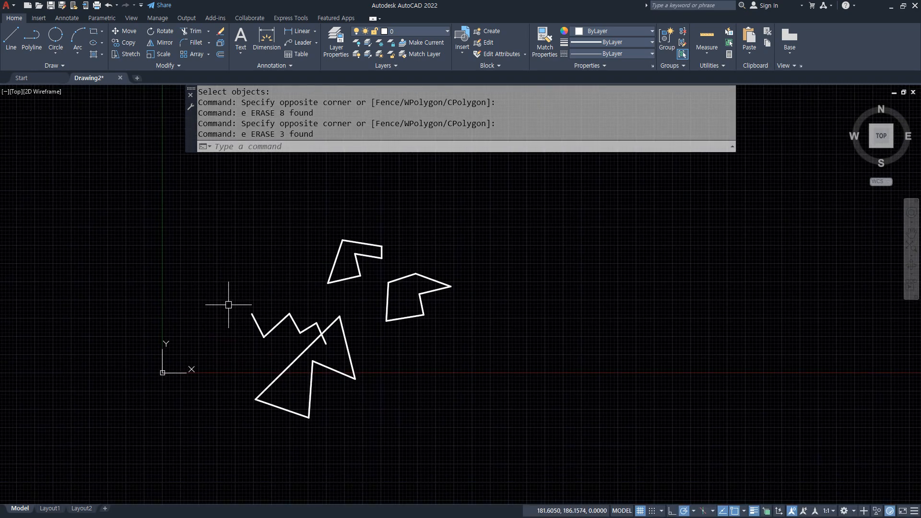
{"action": "key", "text": "ctrl+z"}
{"action": "key", "text": "ctrl+z"}
{"action": "key", "text": "ctrl+z"}
{"action": "key", "text": "ctrl+z"}
{"action": "key", "text": "ctrl+z"}
{"action": "key", "text": "ctrl+z"}
{"action": "key", "text": "ctrl+z"}
{"action": "key", "text": "ctrl+z"}
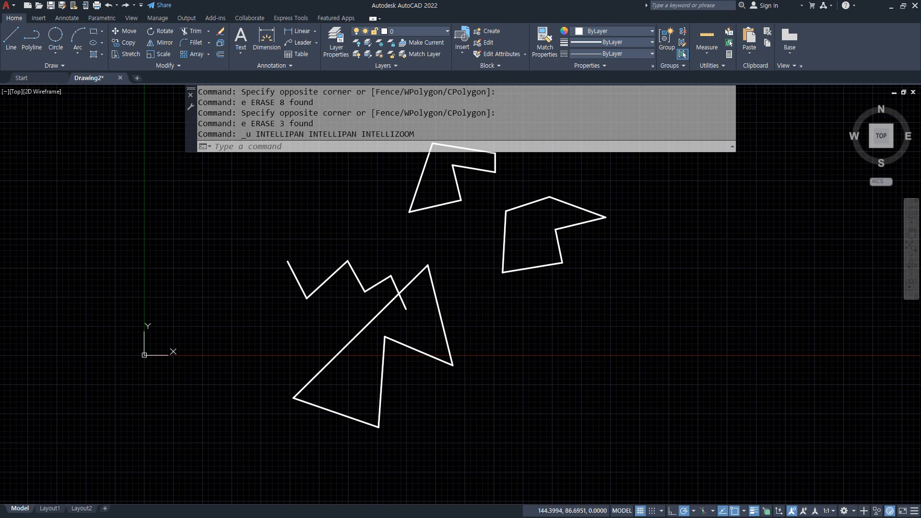
{"action": "key", "text": "ctrl+z"}
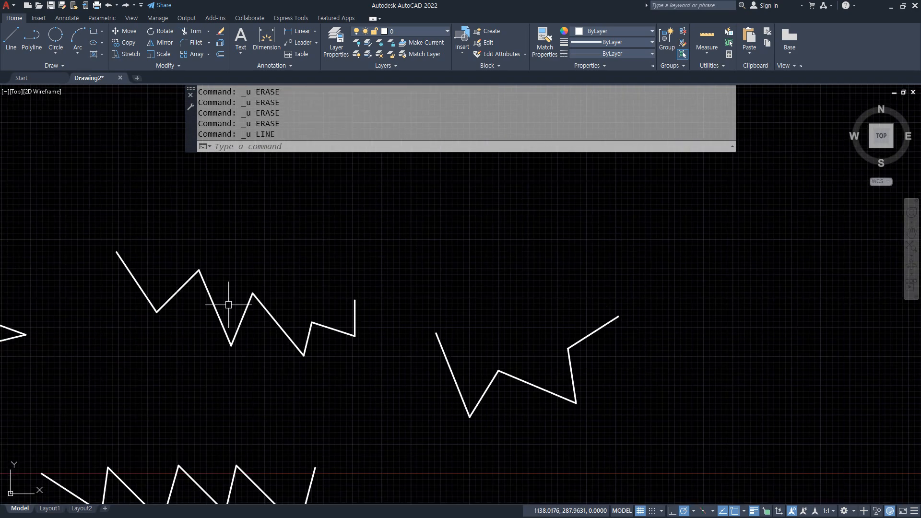
{"action": "key", "text": "ctrl+z"}
{"action": "key", "text": "ctrl+y"}
{"action": "key", "text": "ctrl+y"}
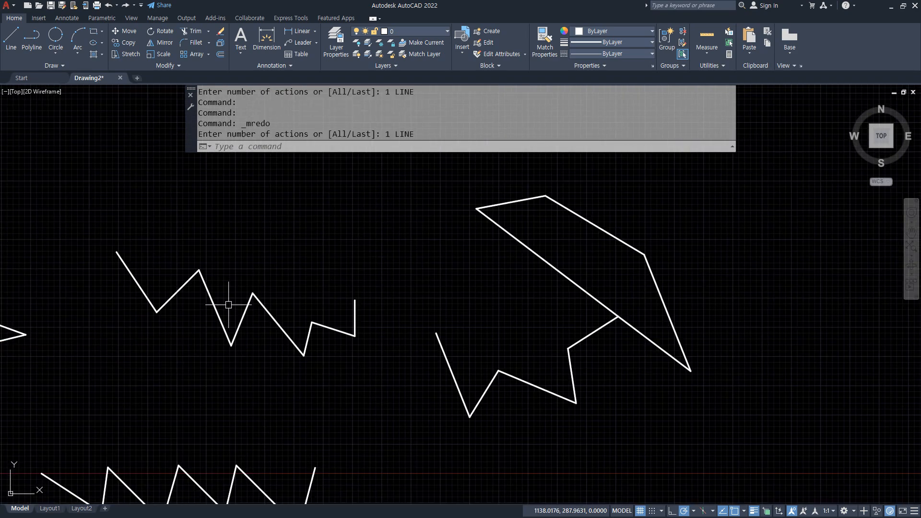
- Select all objects in the drawing at once
{"action": "scroll", "coordinate": [296, 325], "scroll_direction": "down", "scroll_amount": 4}
{"action": "middle_click_drag", "start_coordinate": [350, 378], "coordinate": [456, 369]}
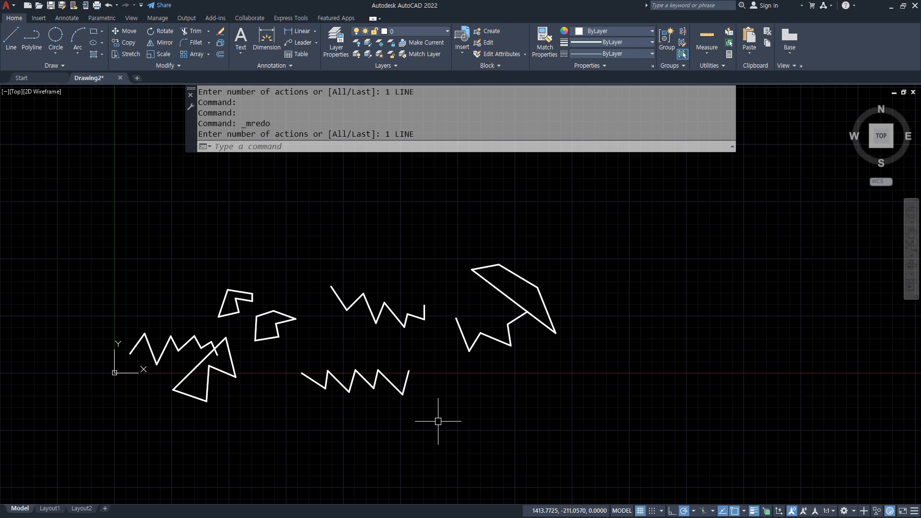
{"action": "key", "text": "ctrl+a"}
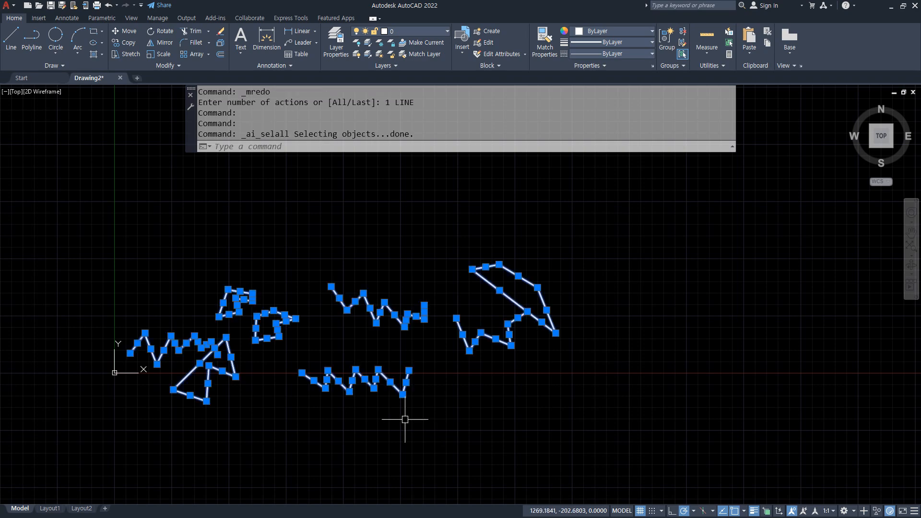
{"action": "scroll", "coordinate": [406, 420], "scroll_direction": "up", "scroll_amount": 4}
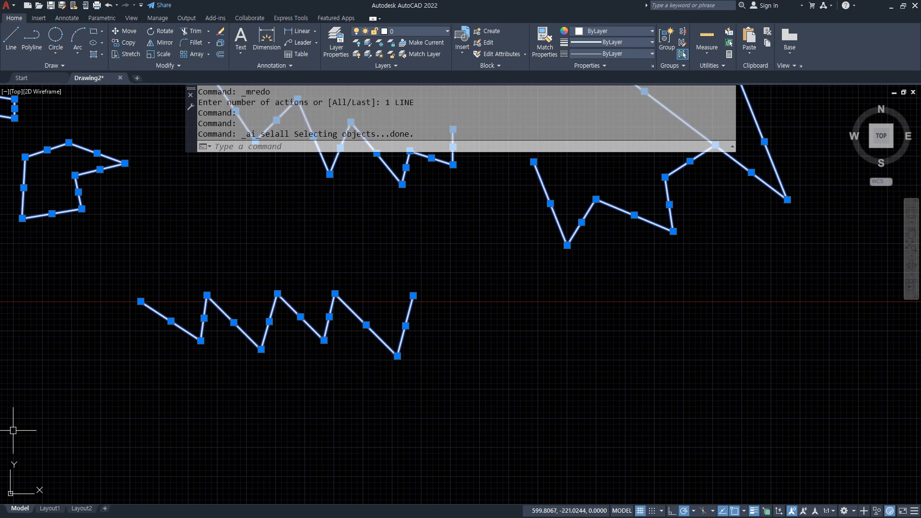
- Switch to Notepad and add the line "명령어 없이 선택하면 나오는 파랑색 점 Grip" below the Erase note
{"action": "key", "text": "alt+Tab"}
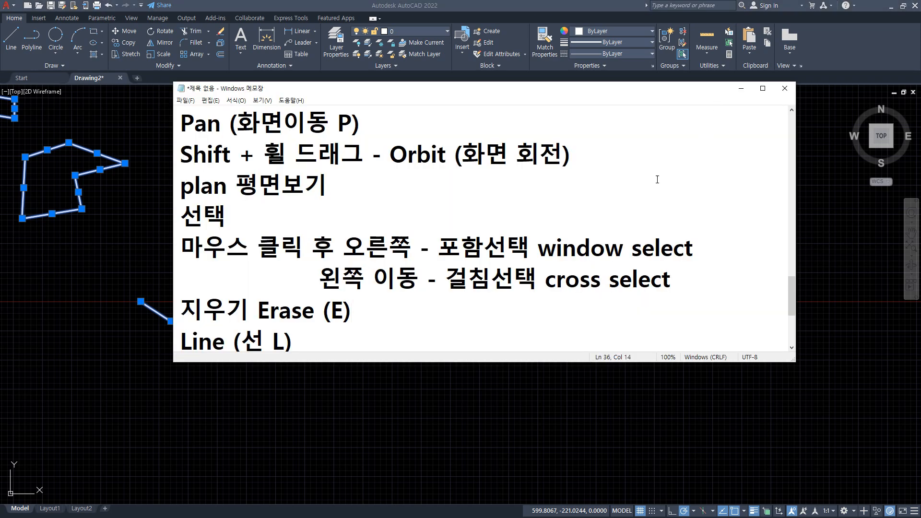
{"action": "key", "text": "Return"}
{"action": "type", "text": "명"}
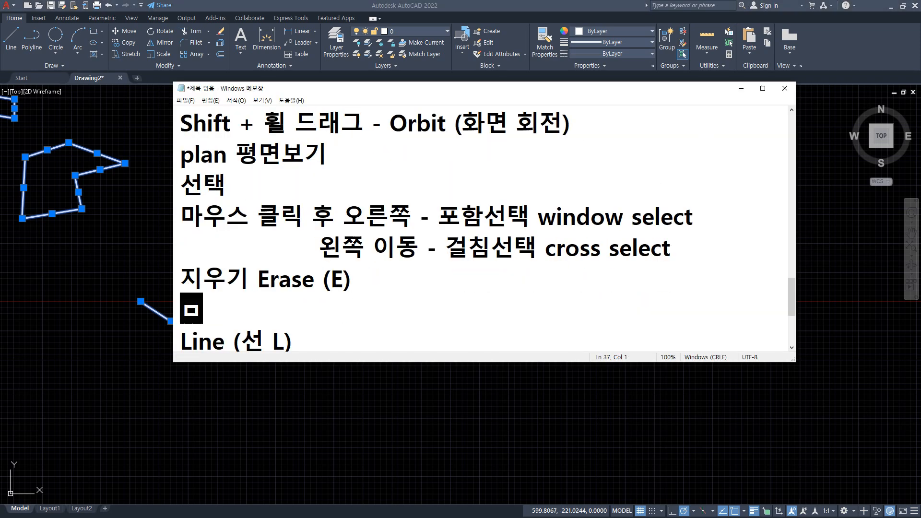
{"action": "type", "text": "령어 없이"}
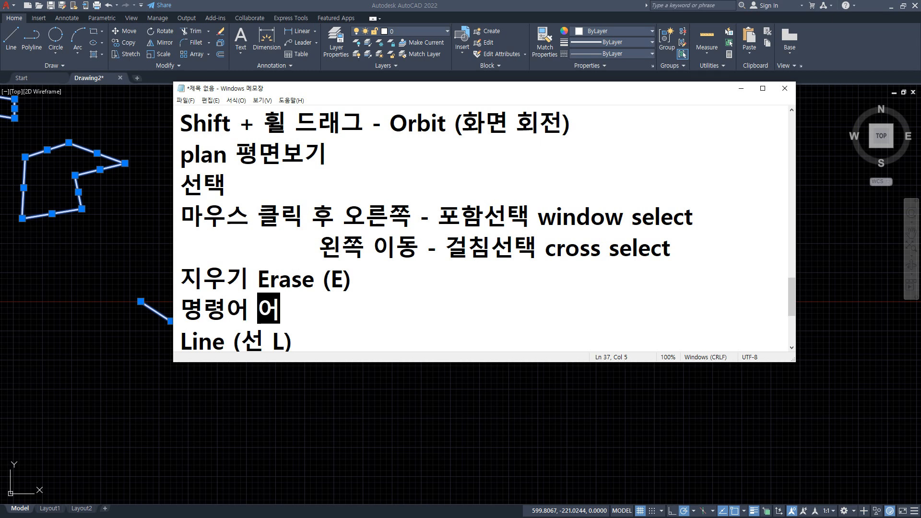
{"action": "type", "text": " 선택"}
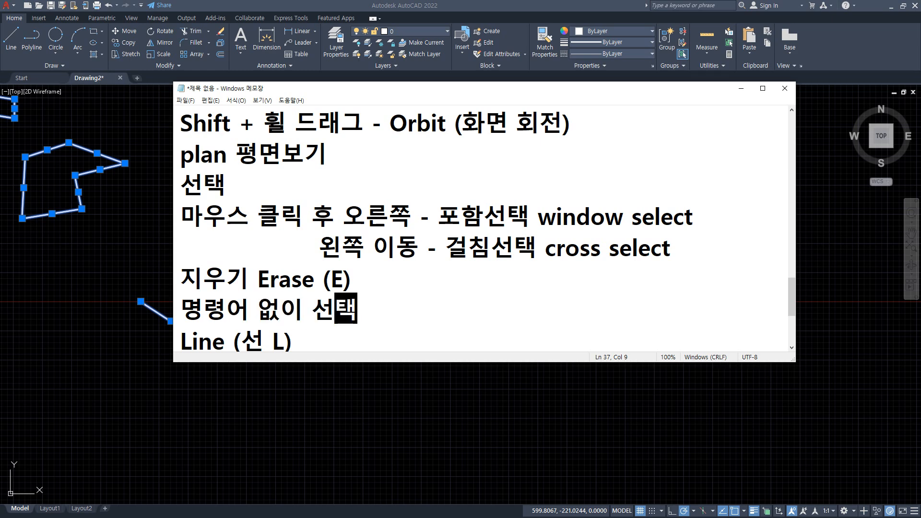
{"action": "type", "text": "하면 나오는 "}
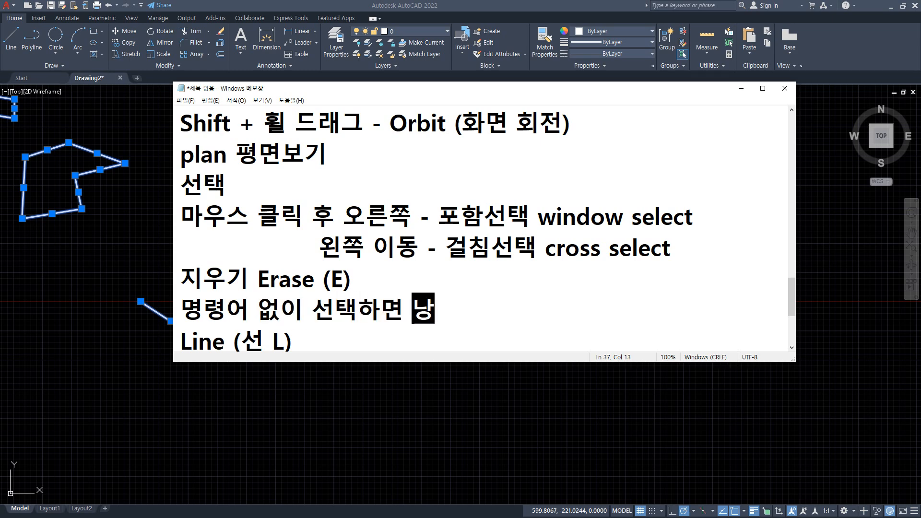
{"action": "type", "text": "파랑"}
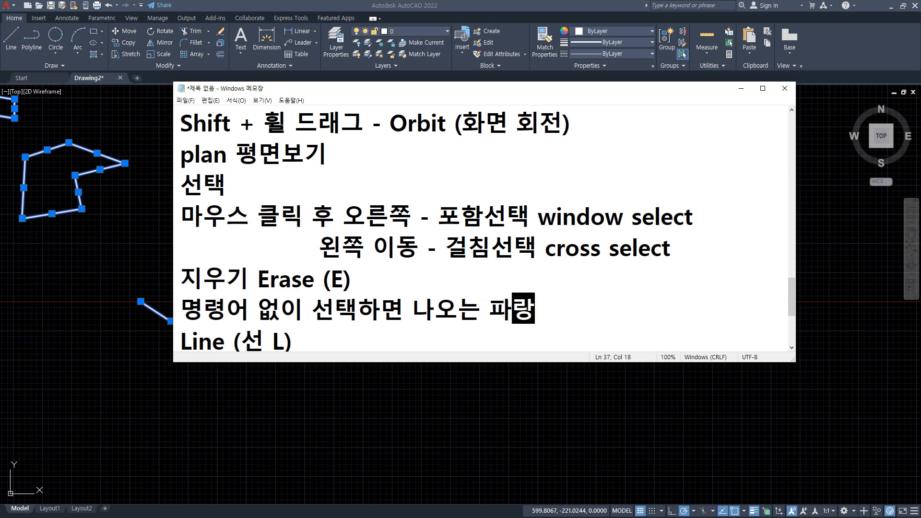
{"action": "type", "text": "색 저ㅁ Gr"}
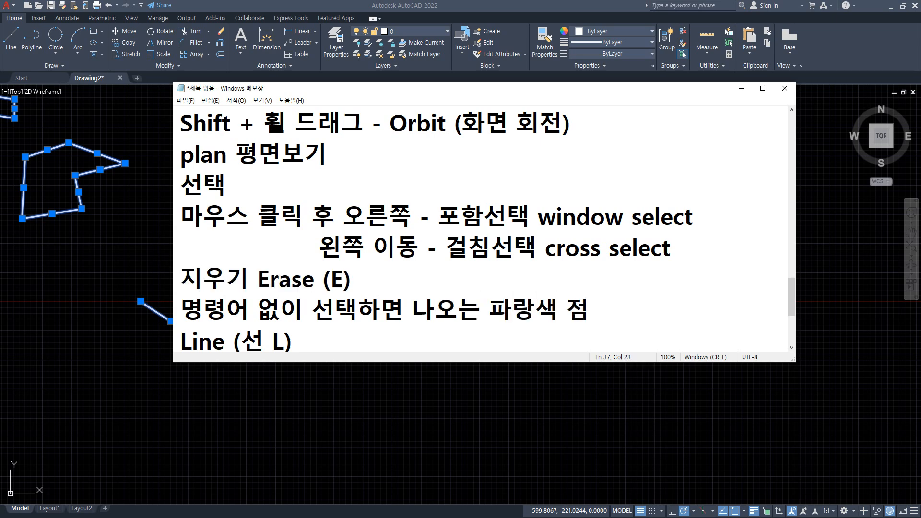
{"action": "type", "text": "ip"}
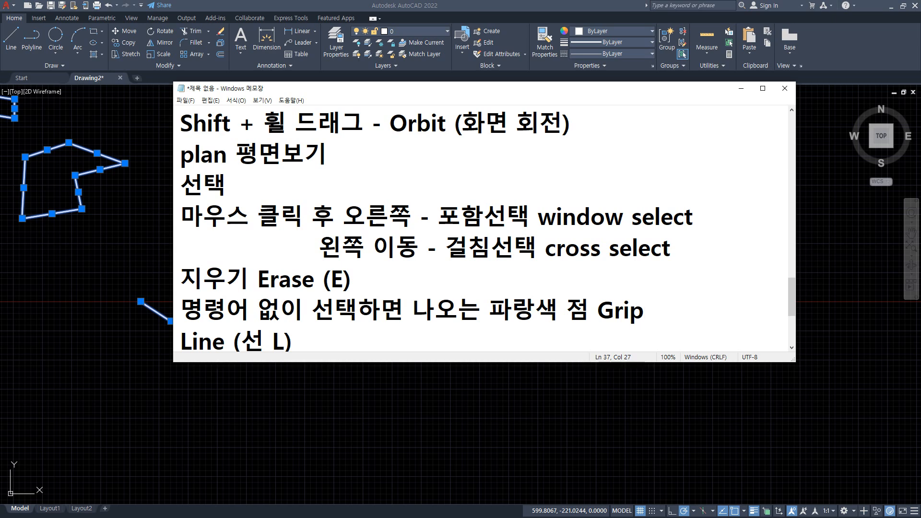
- Replace the word "Grip" at the end of the new note with "grip (손잡이)"
{"action": "key", "text": "BackSpace"}
{"action": "key", "text": "BackSpace"}
{"action": "key", "text": "BackSpace"}
{"action": "key", "text": "BackSpace"}
{"action": "type", "text": "gr"}
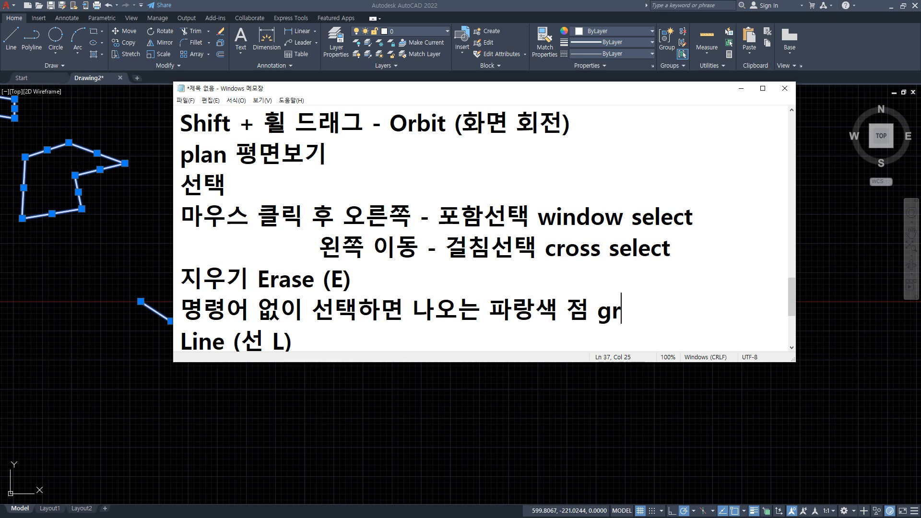
{"action": "type", "text": "ip (손자"}
{"action": "type", "text": "잡이)"}
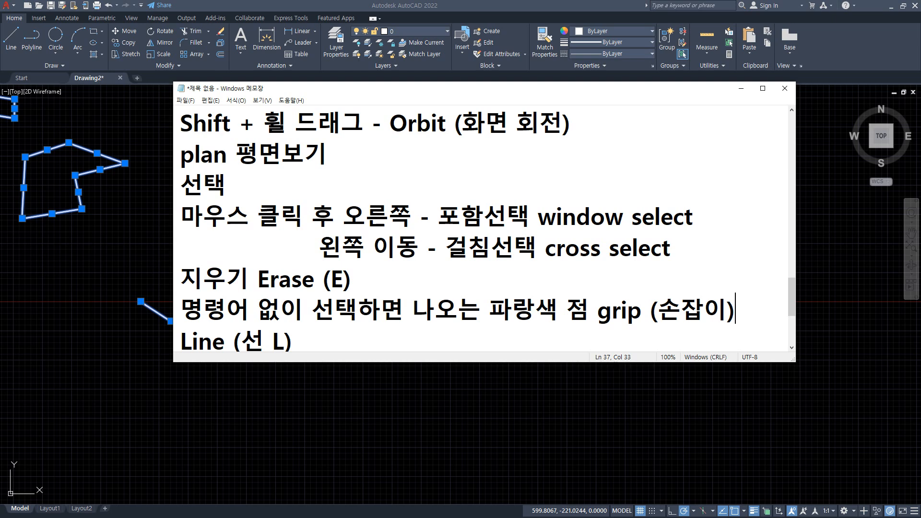
- Switch back to AutoCAD and delete all the selected objects from the drawing
{"action": "left_click", "coordinate": [500, 5]}
{"action": "scroll", "coordinate": [464, 243], "scroll_direction": "down", "scroll_amount": 3}
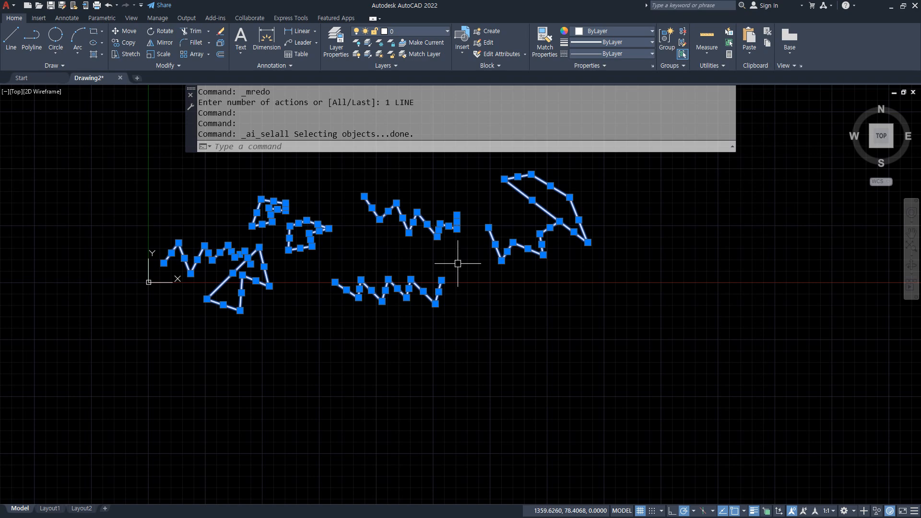
{"action": "scroll", "coordinate": [457, 261], "scroll_direction": "down", "scroll_amount": 2}
{"action": "middle_click_drag", "start_coordinate": [457, 262], "coordinate": [509, 353]}
{"action": "scroll", "coordinate": [484, 315], "scroll_direction": "up", "scroll_amount": 2}
{"action": "key", "text": "Delete"}
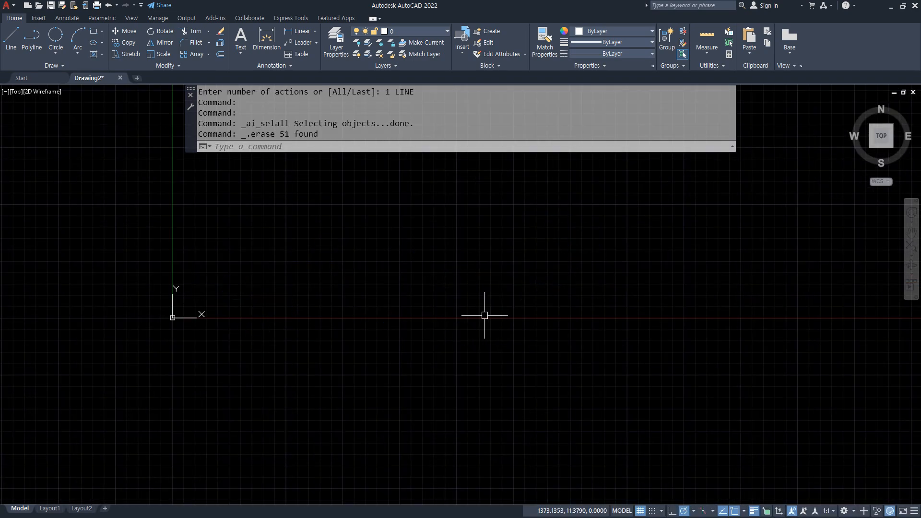
- Draw a closed six-sided arrow-like outline above the origin with Line (L), undoing and repicking its second point, and finish with Close (c)
{"action": "type", "text": "L"}
{"action": "key", "text": "Return"}
{"action": "middle_click_drag", "start_coordinate": [373, 251], "coordinate": [366, 330]}
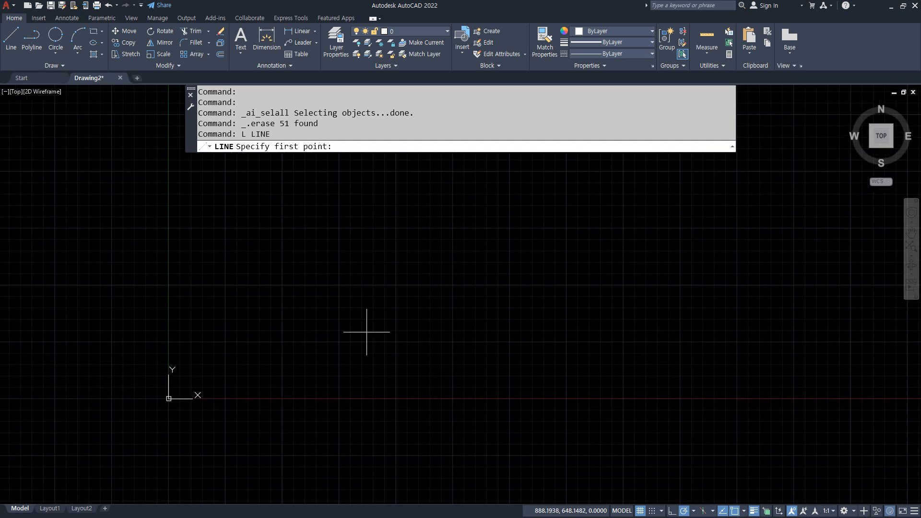
{"action": "left_click", "coordinate": [238, 239]}
{"action": "left_click", "coordinate": [277, 227]}
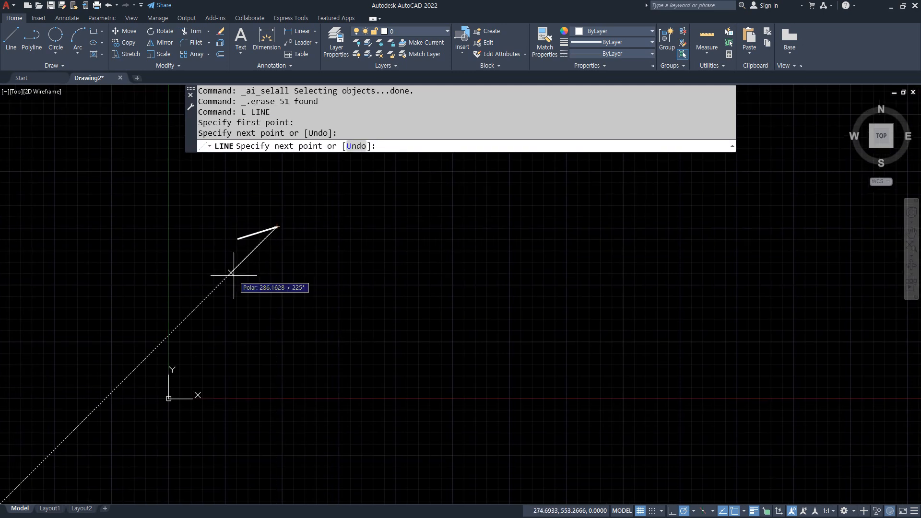
{"action": "key", "text": "ctrl+z"}
{"action": "left_click", "coordinate": [278, 231]}
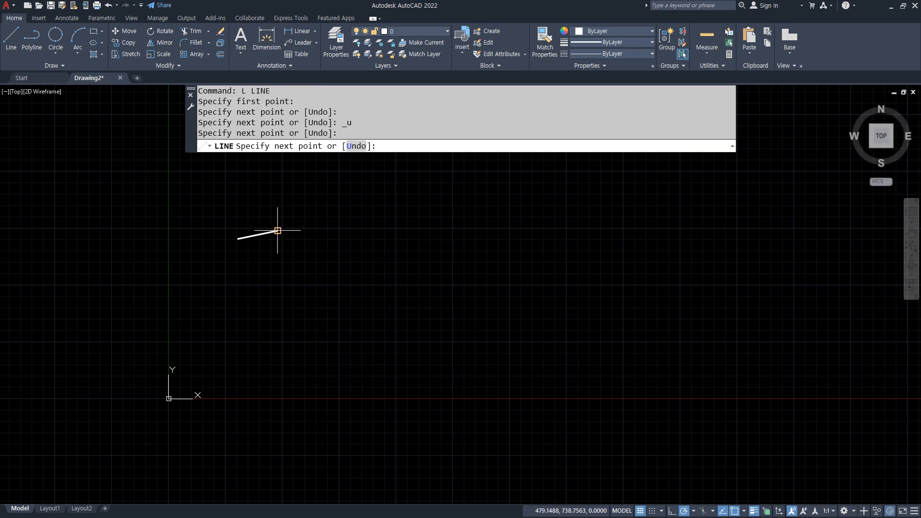
{"action": "left_click", "coordinate": [238, 280]}
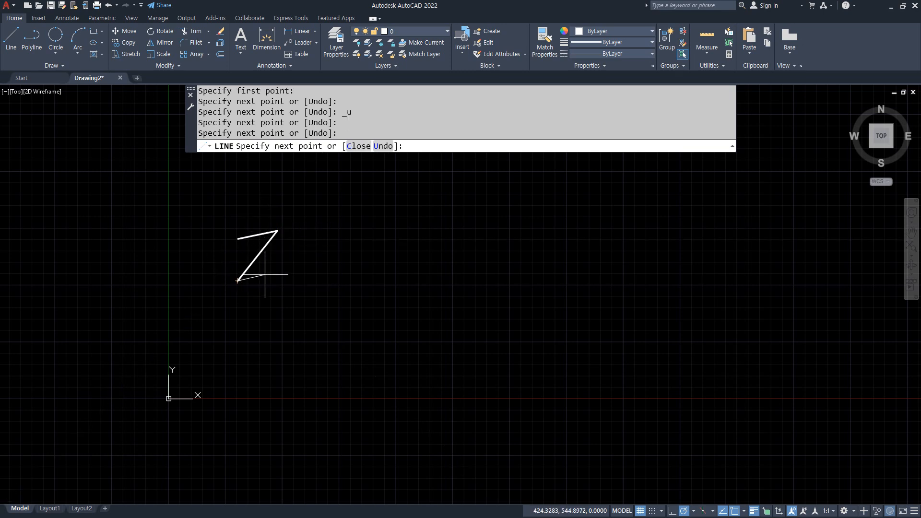
{"action": "left_click", "coordinate": [266, 275]}
{"action": "left_click", "coordinate": [301, 226]}
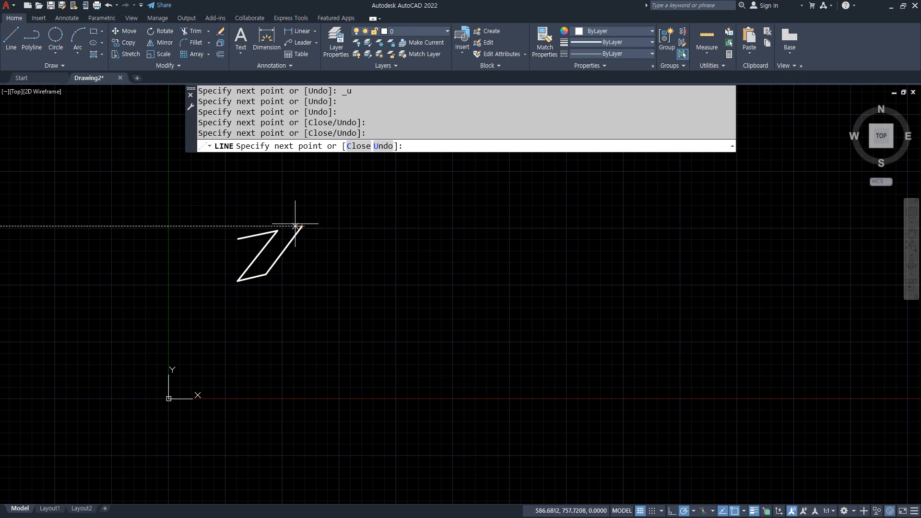
{"action": "left_click", "coordinate": [270, 217]}
{"action": "type", "text": "c"}
{"action": "key", "text": "Return"}
{"action": "middle_click_drag", "start_coordinate": [304, 213], "coordinate": [277, 234]}
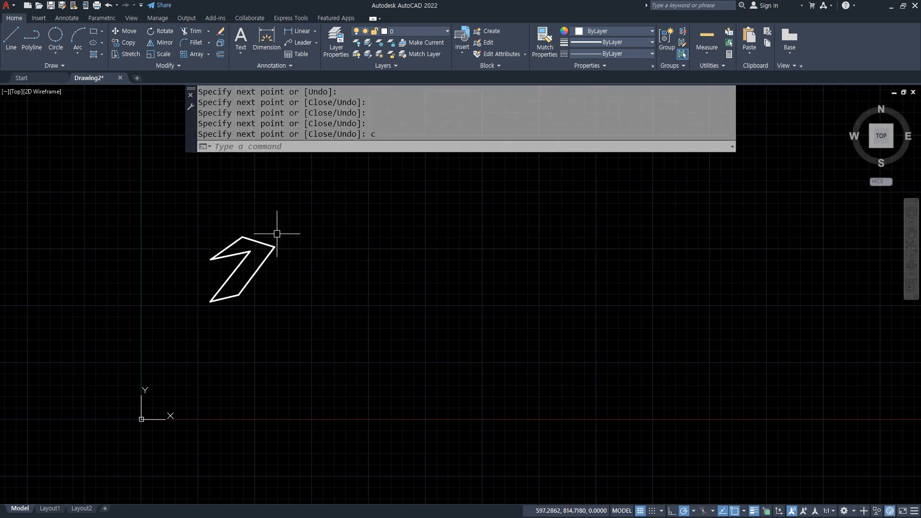
- Draw a tall, narrow eleven-sided outline beside the arrow-like shape with Line, finishing it with Close (c)
{"action": "key", "text": "Return"}
{"action": "left_click", "coordinate": [271, 200]}
{"action": "left_click", "coordinate": [288, 216]}
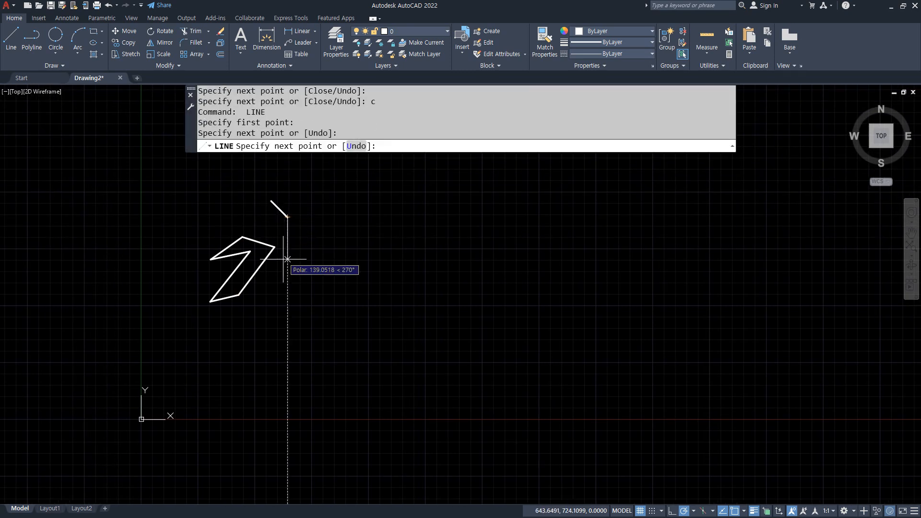
{"action": "left_click", "coordinate": [288, 340]}
{"action": "left_click", "coordinate": [302, 315]}
{"action": "left_click", "coordinate": [302, 258]}
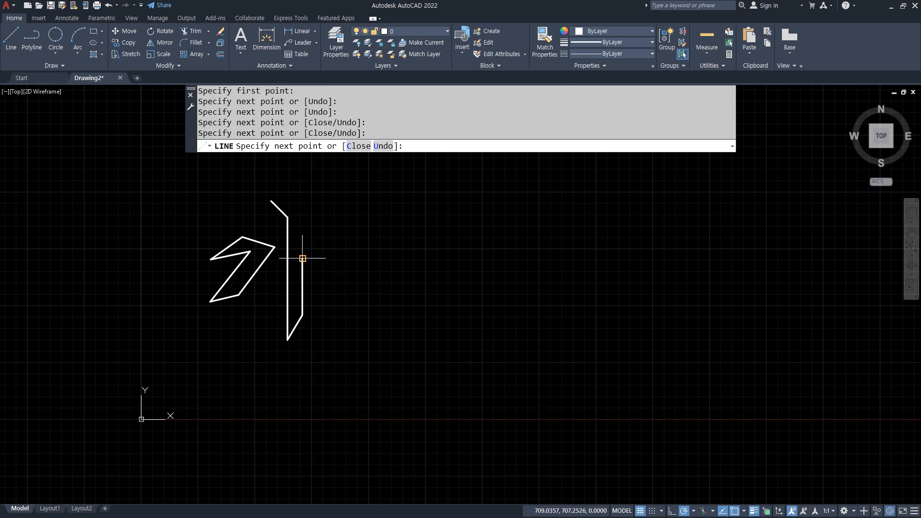
{"action": "left_click", "coordinate": [332, 259]}
{"action": "left_click", "coordinate": [324, 242]}
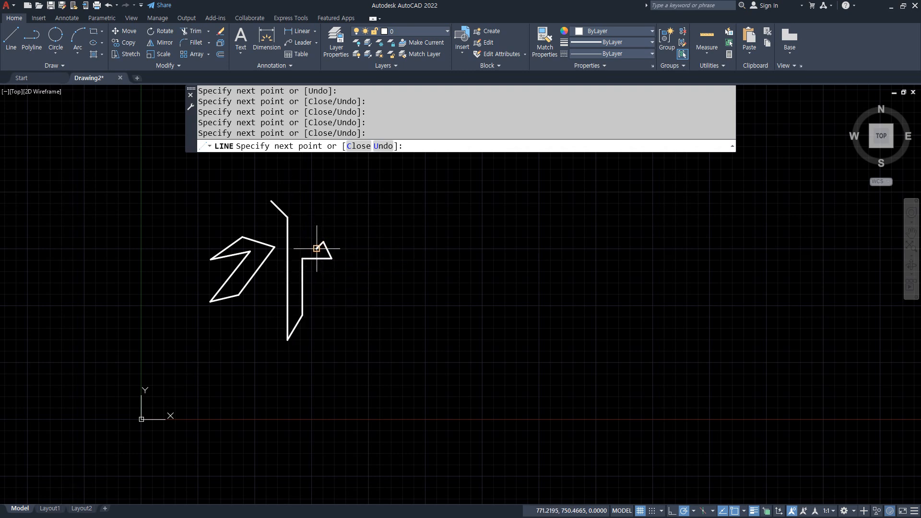
{"action": "left_click", "coordinate": [317, 248]}
{"action": "left_click", "coordinate": [303, 248]}
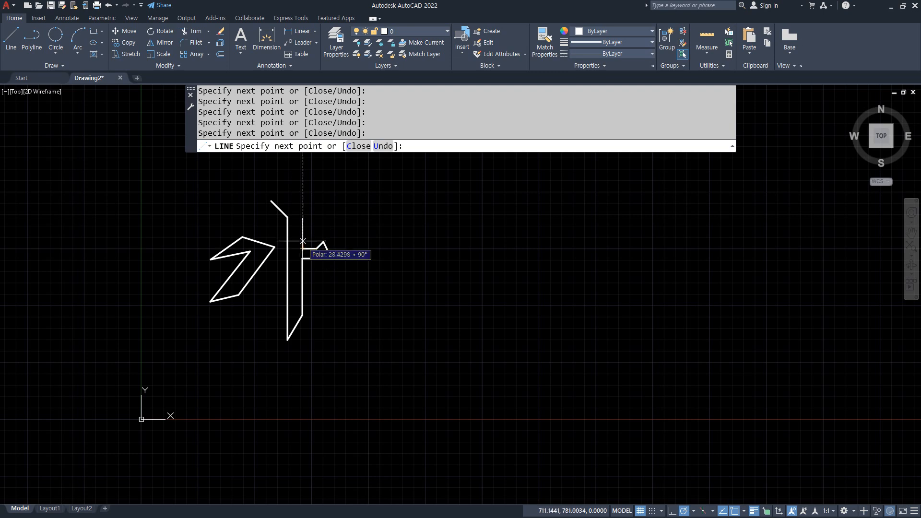
{"action": "left_click", "coordinate": [303, 231]}
{"action": "left_click", "coordinate": [312, 221]}
{"action": "type", "text": "c"}
{"action": "key", "text": "Return"}
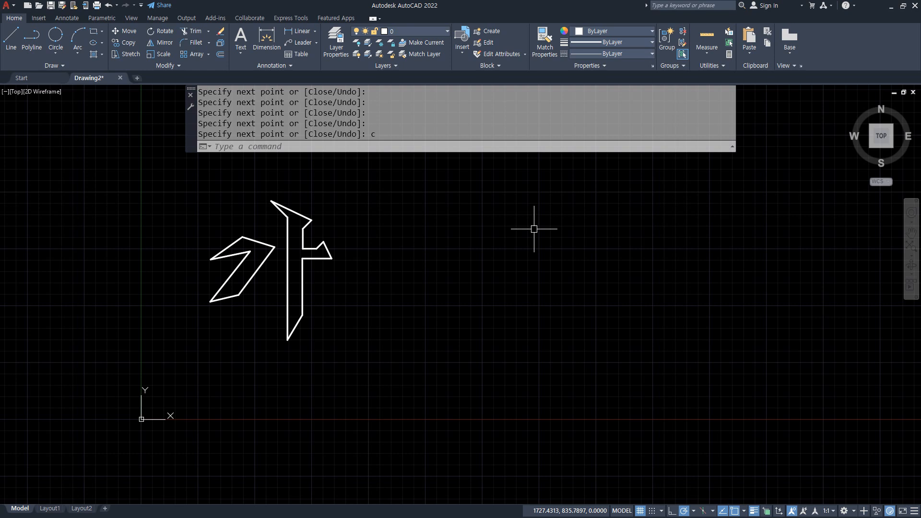
- Select every outline in the drawing with one large crossing window and delete them
{"action": "left_click", "coordinate": [534, 229]}
{"action": "left_click", "coordinate": [68, 106]}
{"action": "key", "text": "Delete"}
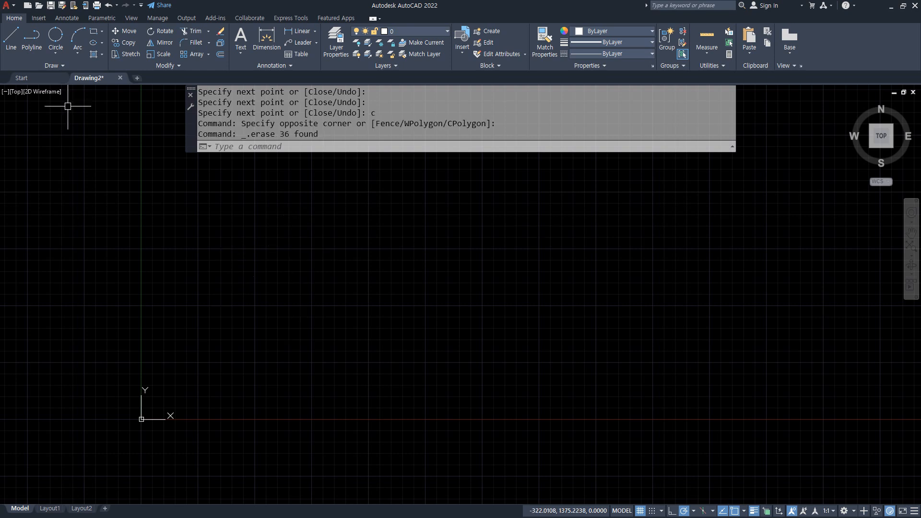
- Switch to Notepad and delete the Circle, eXplode and TRim lines below the Line note
{"action": "key", "text": "alt+Tab"}
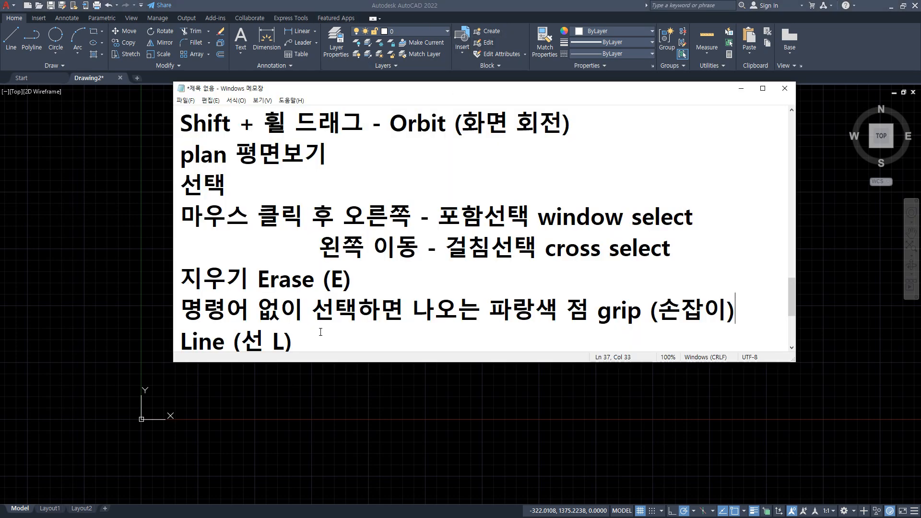
{"action": "scroll", "coordinate": [319, 330], "scroll_direction": "down", "scroll_amount": 2}
{"action": "left_click", "coordinate": [344, 207]}
{"action": "left_click_drag", "start_coordinate": [362, 211], "coordinate": [422, 367]}
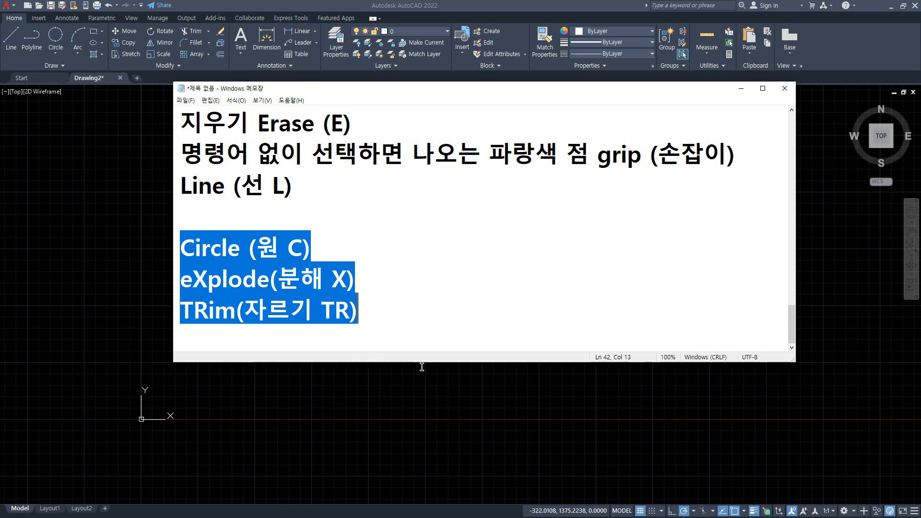
{"action": "key", "text": "Delete"}
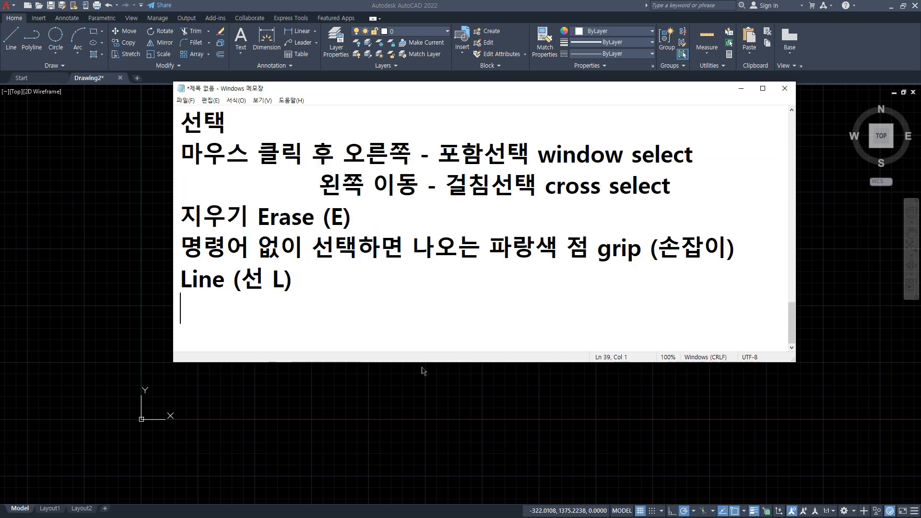
- Add the heading "좌표" under the Line note, separated from it by a blank line
{"action": "type", "text": "whk"}
{"action": "key", "text": "BackSpace"}
{"action": "key", "text": "BackSpace"}
{"action": "key", "text": "BackSpace"}
{"action": "type", "text": "좌표"}
{"action": "key", "text": "Home"}
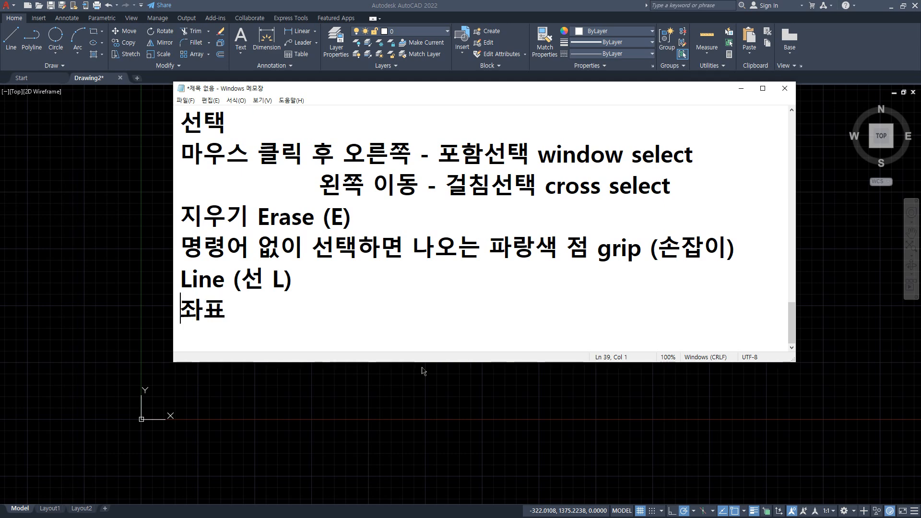
{"action": "key", "text": "Return"}
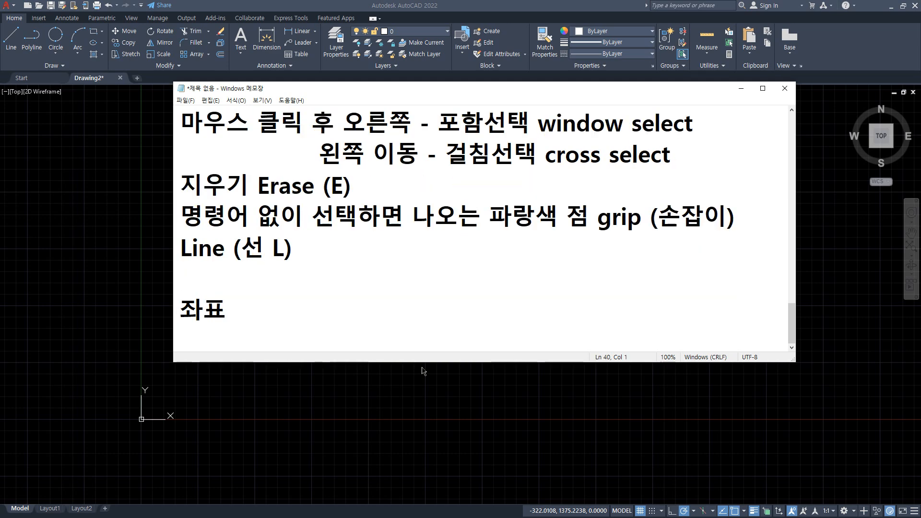
- Extend the "좌표" heading with the explanation "(컴퓨터 화면상의 위치)" and begin a new line below it
{"action": "key", "text": "End"}
{"action": "type", "text": "("}
{"action": "type", "text": "컴퓨"}
{"action": "type", "text": "터 화면상으"}
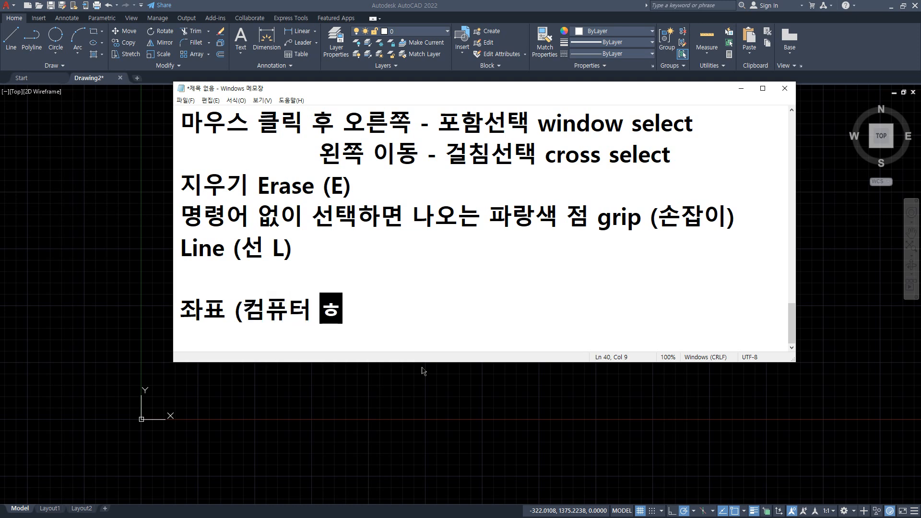
{"action": "type", "text": "의 위치)"}
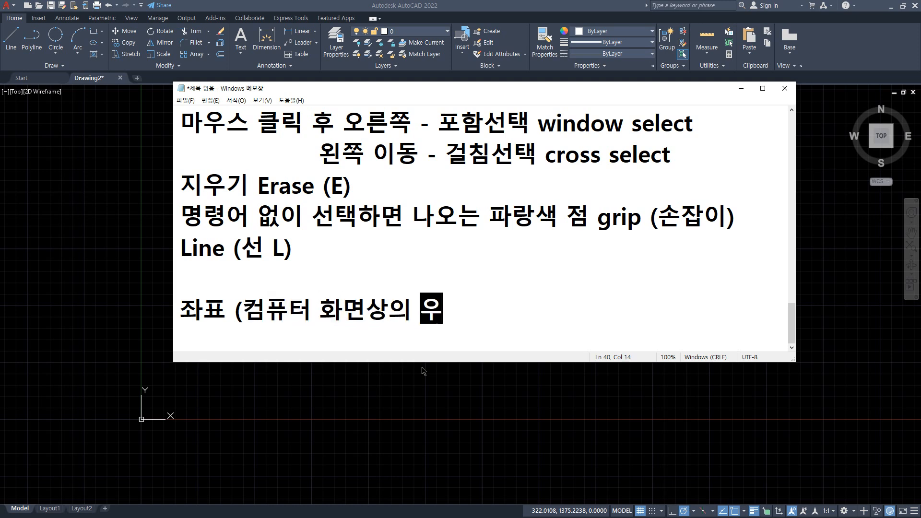
{"action": "key", "text": "Return"}
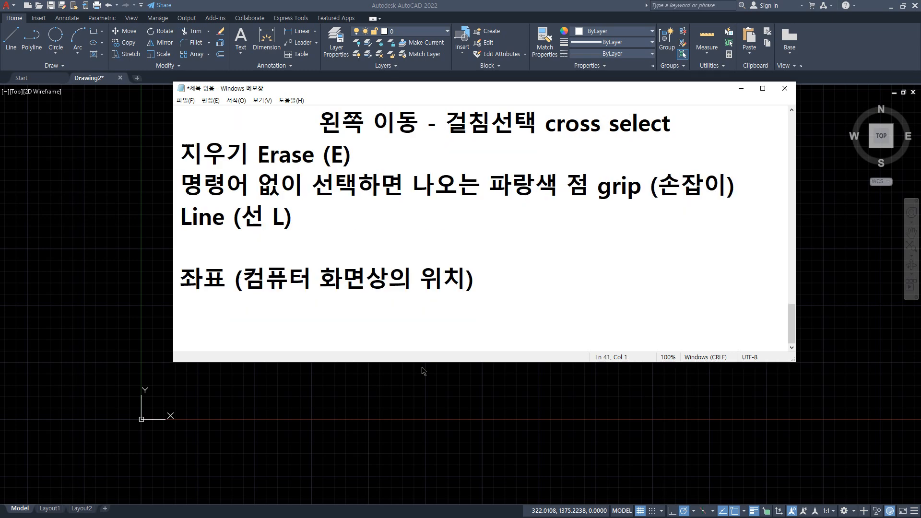
- List the coordinate types "절대좌표", "상대좌표" and "상대극좌표" on separate lines under the "좌표" heading and begin a new line below
{"action": "type", "text": "절대좌표"}
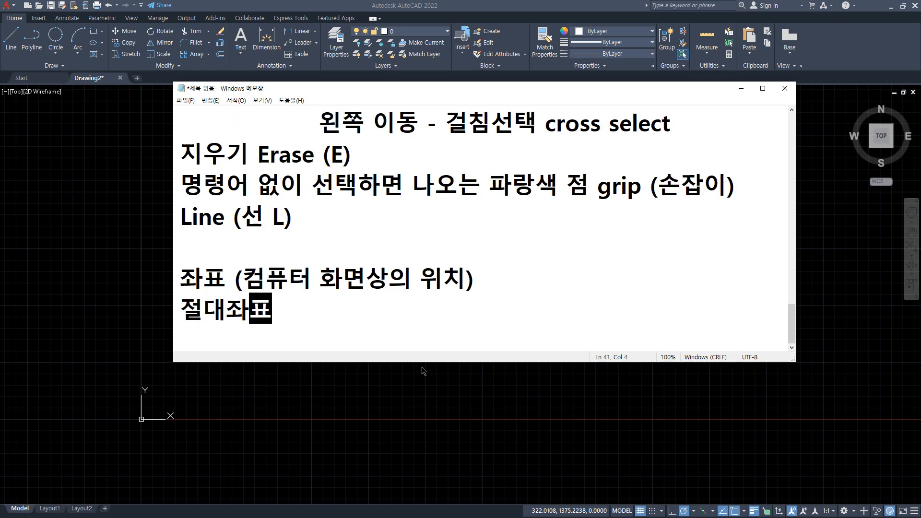
{"action": "key", "text": "Return"}
{"action": "type", "text": "상대좌표"}
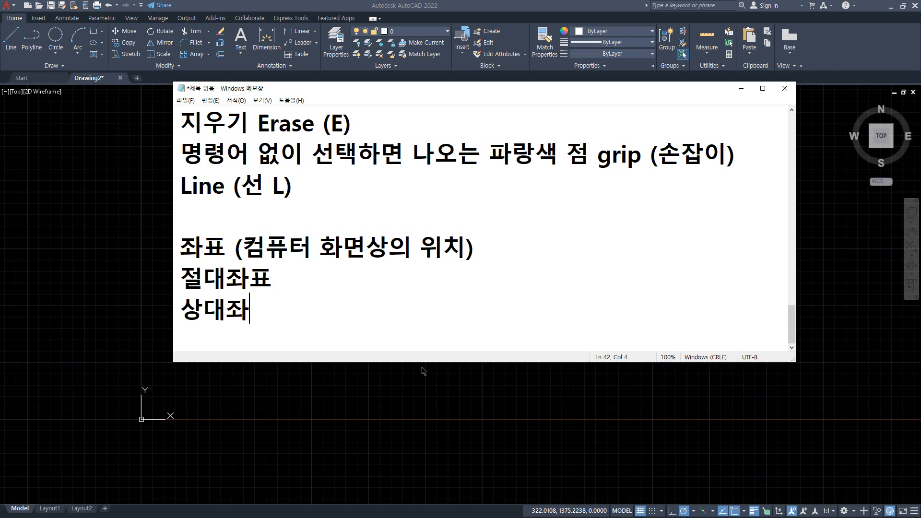
{"action": "key", "text": "Return"}
{"action": "type", "text": "시ㅏㅇ"}
{"action": "key", "text": "BackSpace"}
{"action": "key", "text": "BackSpace"}
{"action": "key", "text": "BackSpace"}
{"action": "type", "text": "상대극좦"}
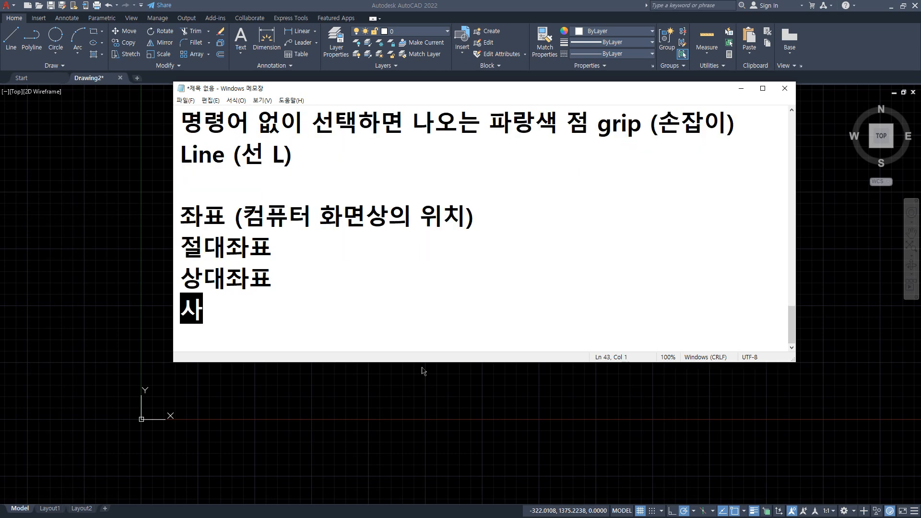
{"action": "type", "text": "표"}
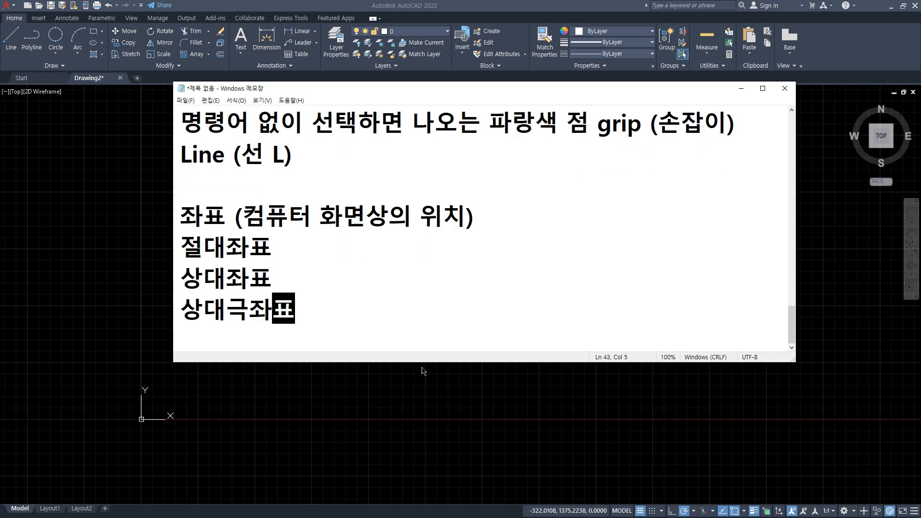
{"action": "key", "text": "Return"}
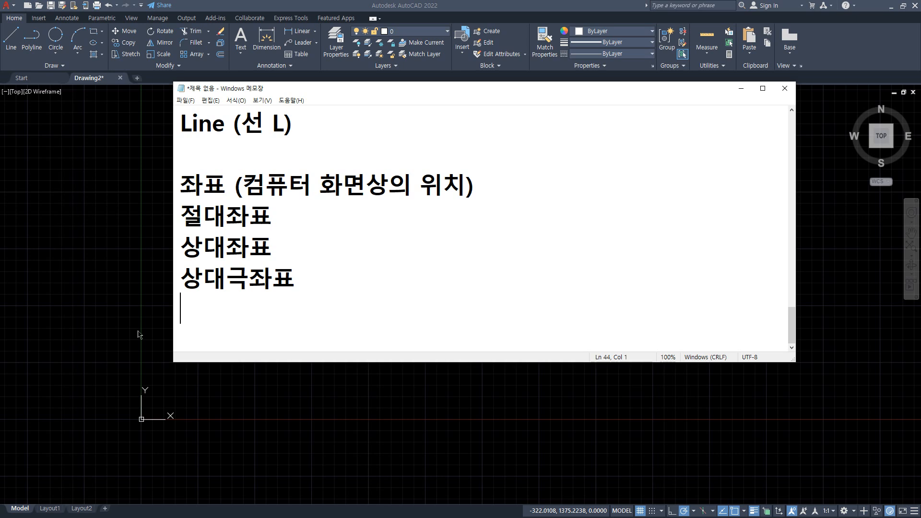
- Switch to AutoCAD and draw a line segment from the absolute coordinates 0,0 to 10,0
{"action": "left_click", "coordinate": [94, 260]}
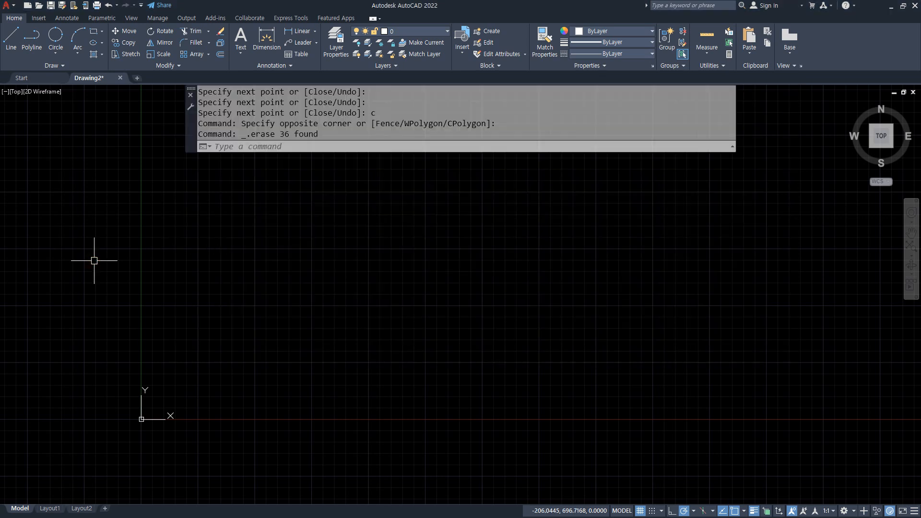
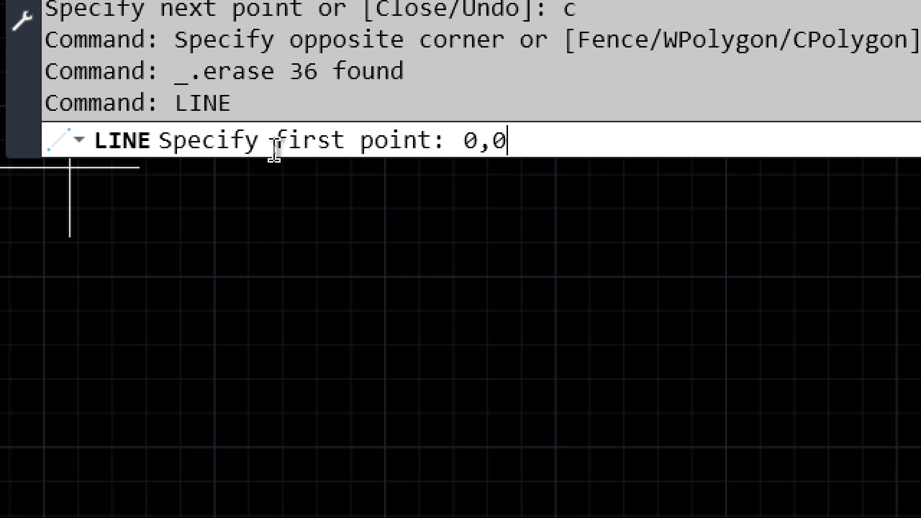
{"action": "key", "text": "Return"}
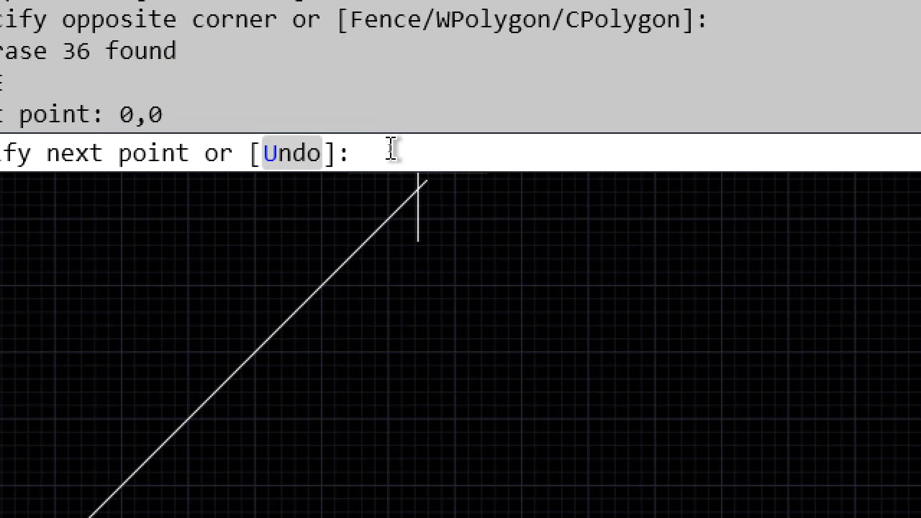
{"action": "left_click", "coordinate": [388, 148]}
{"action": "type", "text": "10,0"}
{"action": "key", "text": "Return"}
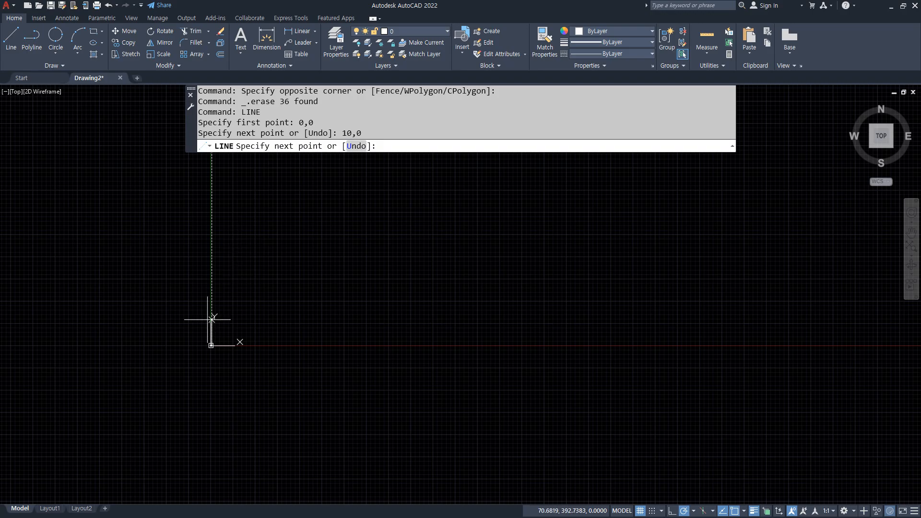
- Continue the line from the first segment's end to the absolute coordinate 10,10
{"action": "scroll", "coordinate": [208, 321], "scroll_direction": "up", "scroll_amount": 12}
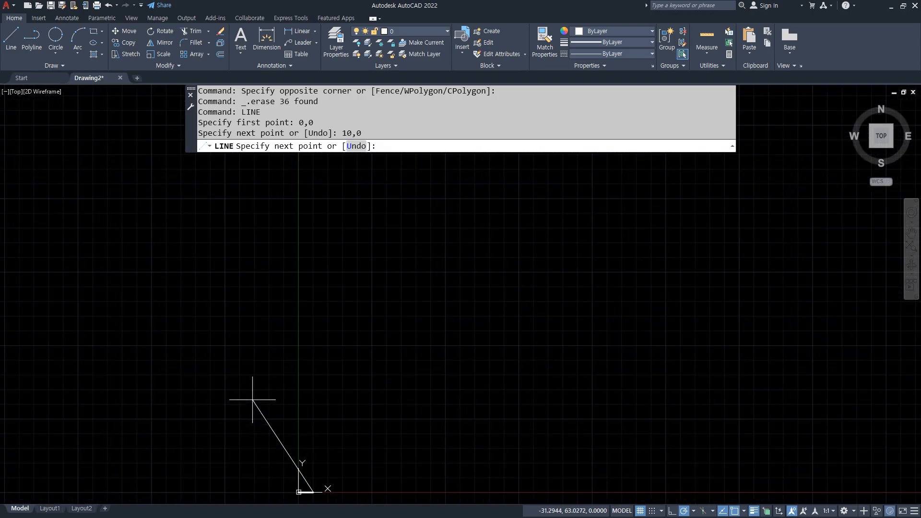
{"action": "middle_click_drag", "start_coordinate": [365, 439], "coordinate": [491, 120]}
{"action": "scroll", "coordinate": [491, 120], "scroll_direction": "up", "scroll_amount": 1}
{"action": "scroll", "coordinate": [397, 183], "scroll_direction": "up", "scroll_amount": 6}
{"action": "middle_click_drag", "start_coordinate": [387, 193], "coordinate": [200, 356]}
{"action": "scroll", "coordinate": [341, 288], "scroll_direction": "up", "scroll_amount": 2}
{"action": "scroll", "coordinate": [425, 242], "scroll_direction": "up", "scroll_amount": 2}
{"action": "middle_click_drag", "start_coordinate": [471, 228], "coordinate": [448, 263]}
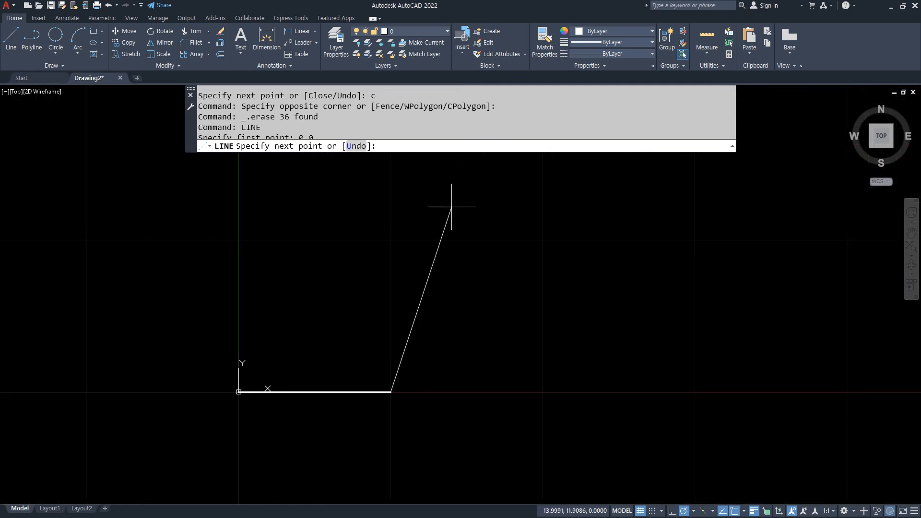
{"action": "left_click", "coordinate": [464, 146]}
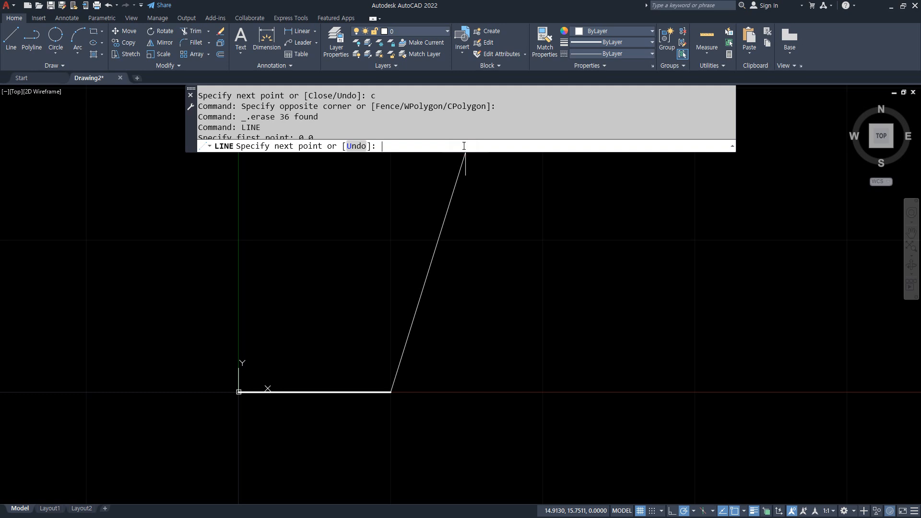
{"action": "type", "text": "10,10"}
{"action": "key", "text": "Return"}
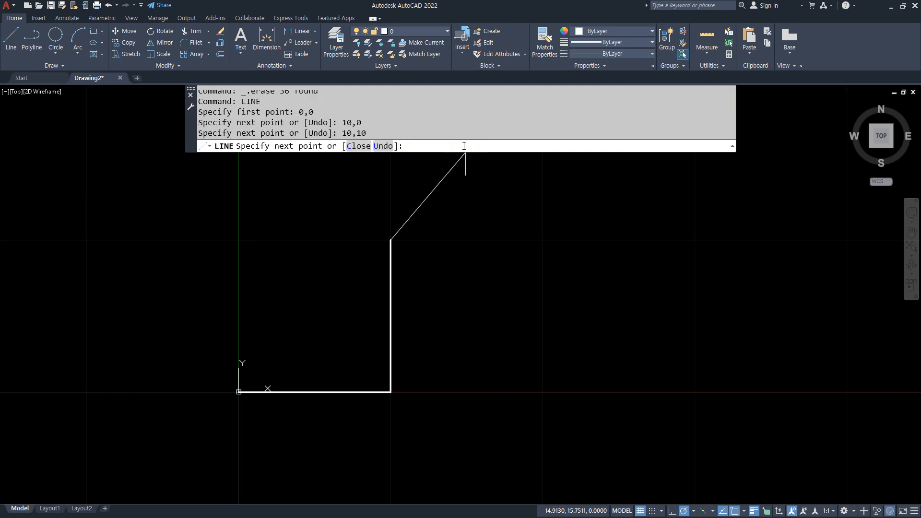
- Complete the square by continuing the line to 0,10 and back to 0,0, and end the Line command
{"action": "type", "text": "0,10"}
{"action": "key", "text": "Return"}
{"action": "type", "text": "0,0"}
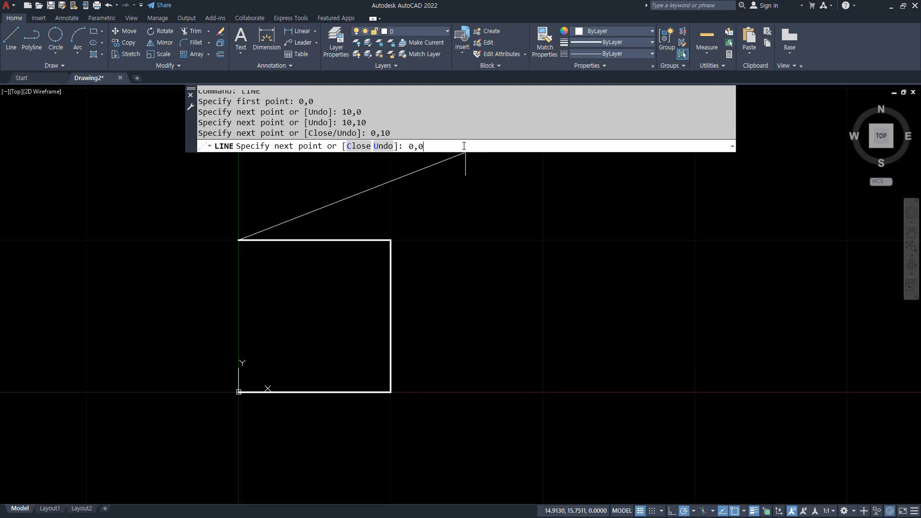
{"action": "key", "text": "Return"}
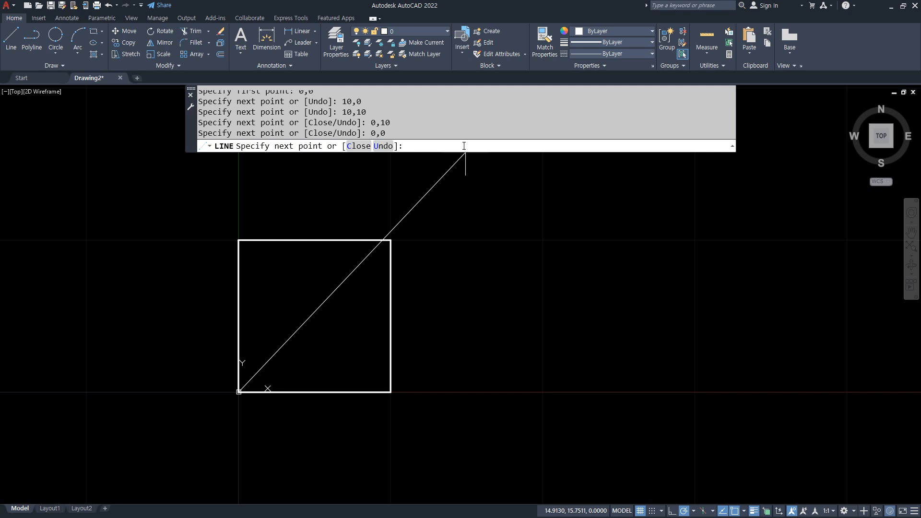
{"action": "key", "text": "Return"}
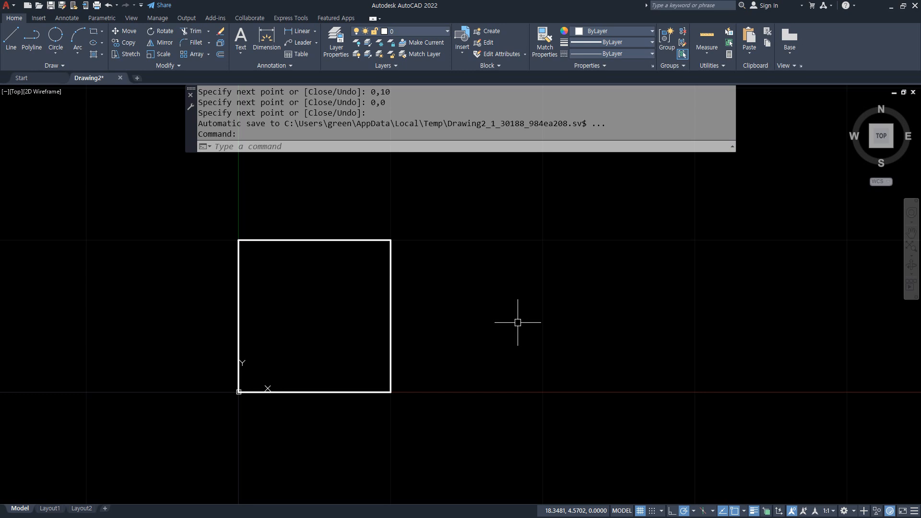
{"action": "type", "text": "l"}
{"action": "key", "text": "Return"}
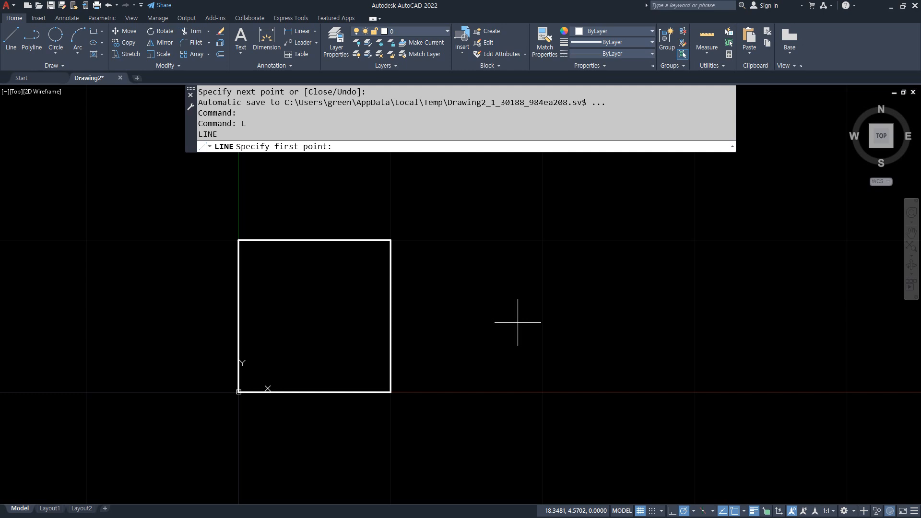
{"action": "key", "text": "Escape"}
{"action": "key", "text": "Escape"}
{"action": "key", "text": "Escape"}
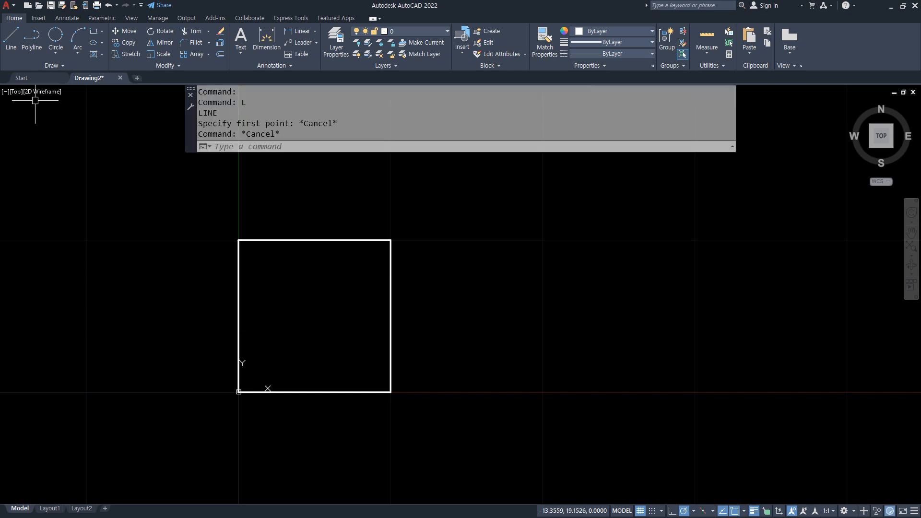
- Switch to Notepad and add the line "DYN (Dynamic Input) 동적입력 F12" under "상대극좌표", beginning a new line below it
{"action": "key", "text": "alt+Tab"}
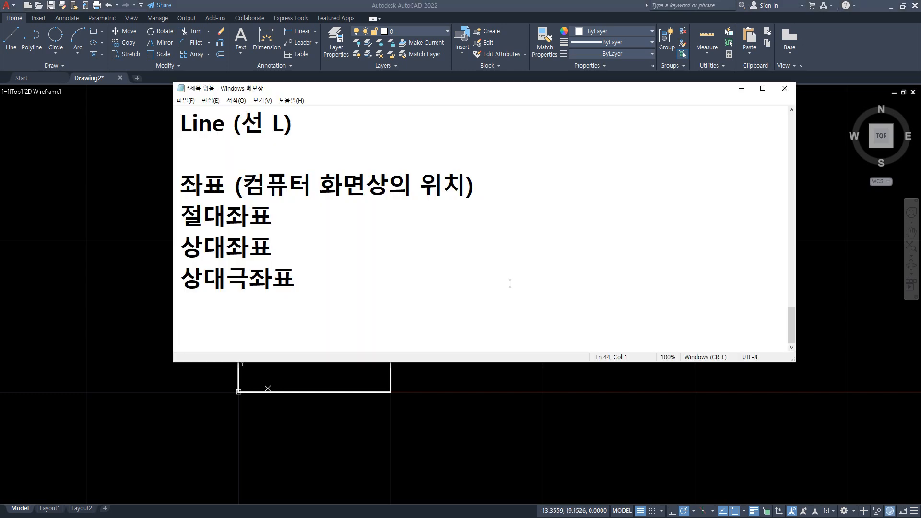
{"action": "type", "text": "ㅇ"}
{"action": "key", "text": "BackSpace"}
{"action": "type", "text": "DYN "}
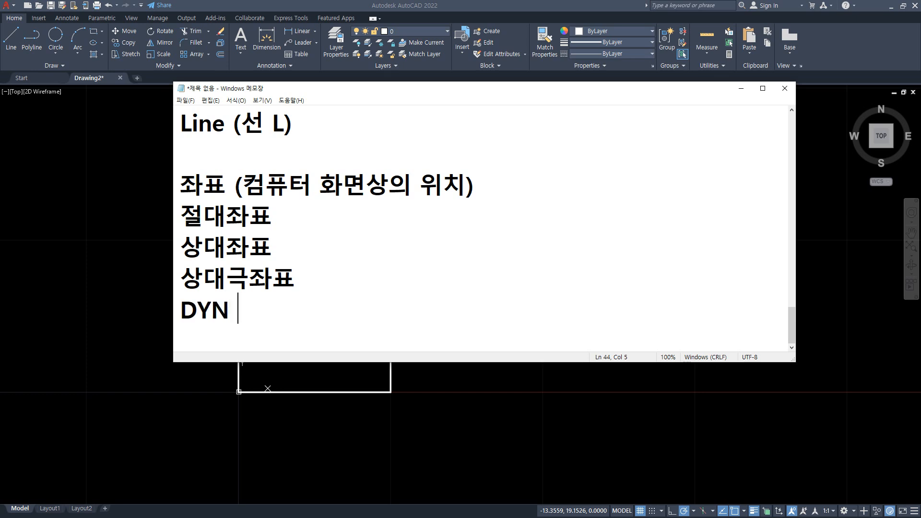
{"action": "type", "text": "(Dyn"}
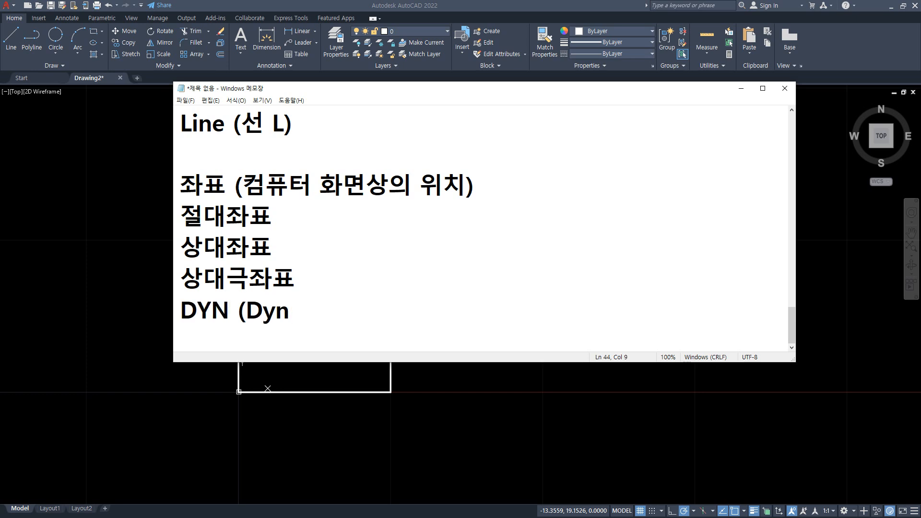
{"action": "type", "text": "amic "}
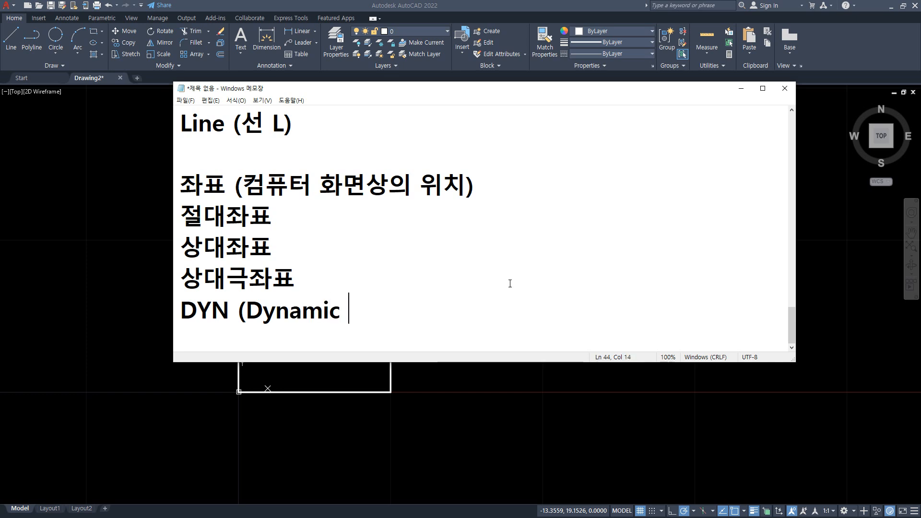
{"action": "type", "text": "Input) "}
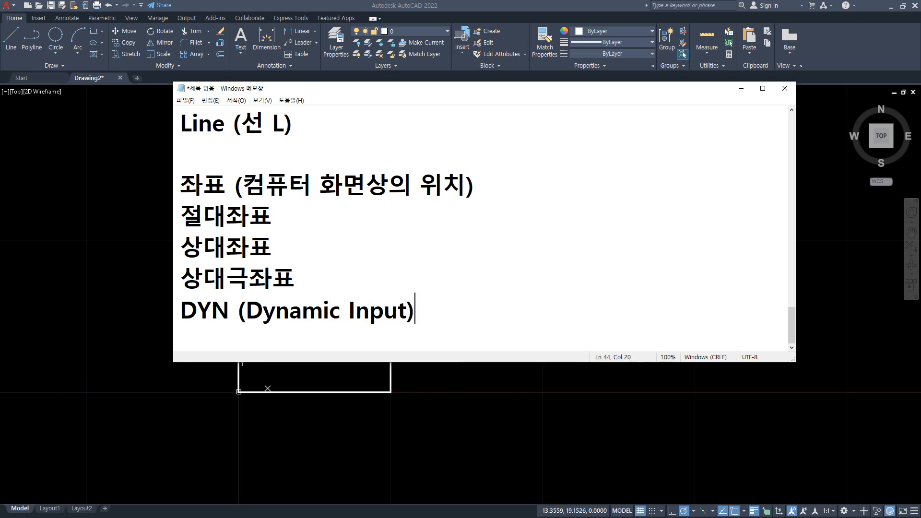
{"action": "type", "text": "동적입"}
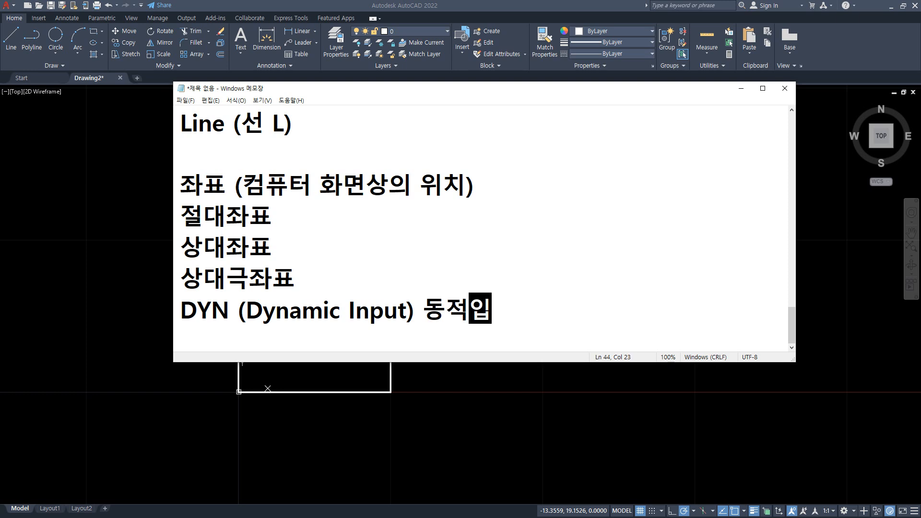
{"action": "type", "text": "려ㄱ "}
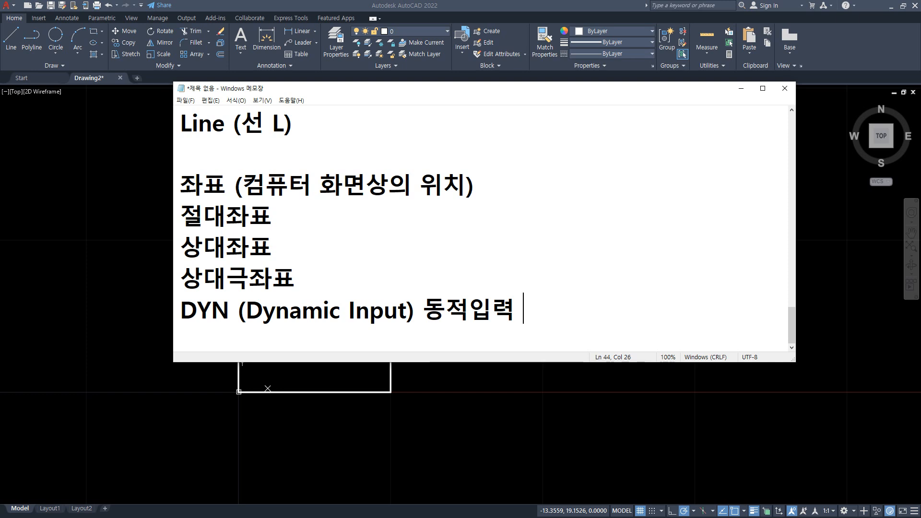
{"action": "type", "text": "F12"}
{"action": "key", "text": "Return"}
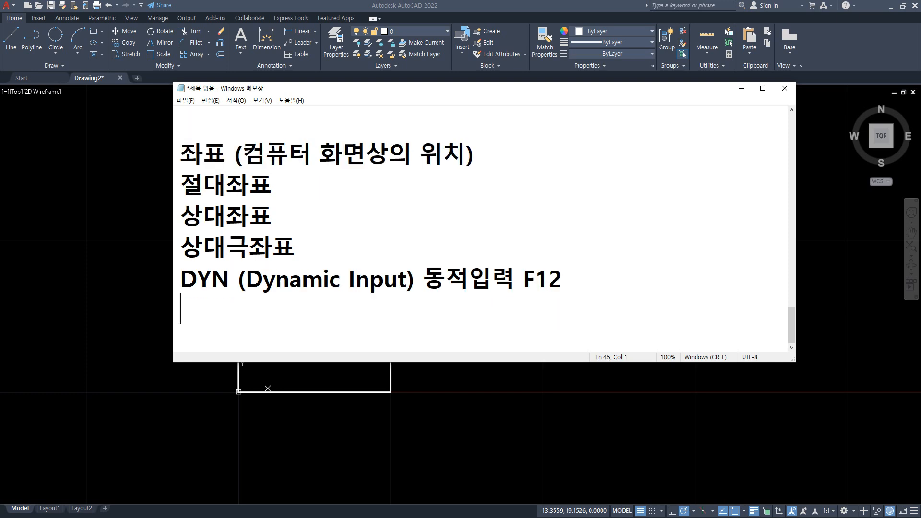
- Write the note "- 절대좌표 입력시 #" on the line under the DYN entry
{"action": "type", "text": "- 절"}
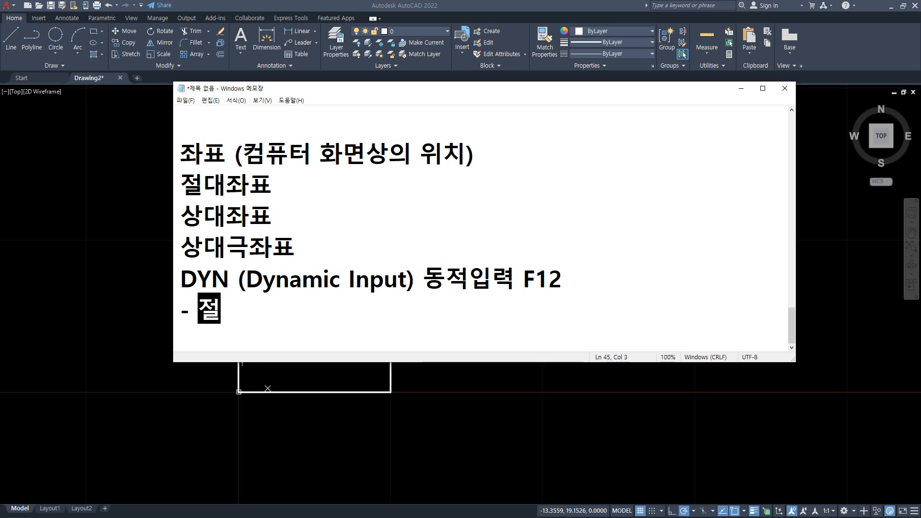
{"action": "type", "text": "댓좌ㅛ"}
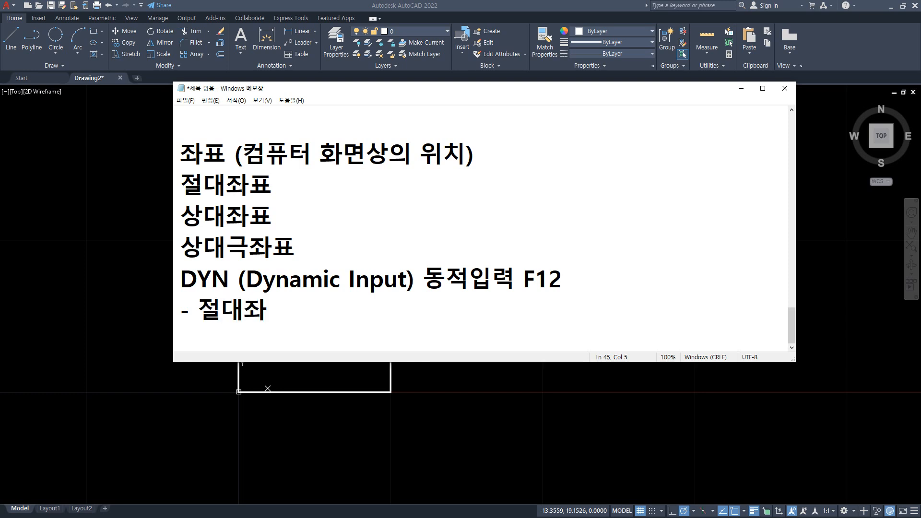
{"action": "key", "text": "BackSpace"}
{"action": "type", "text": "표 입력시 "}
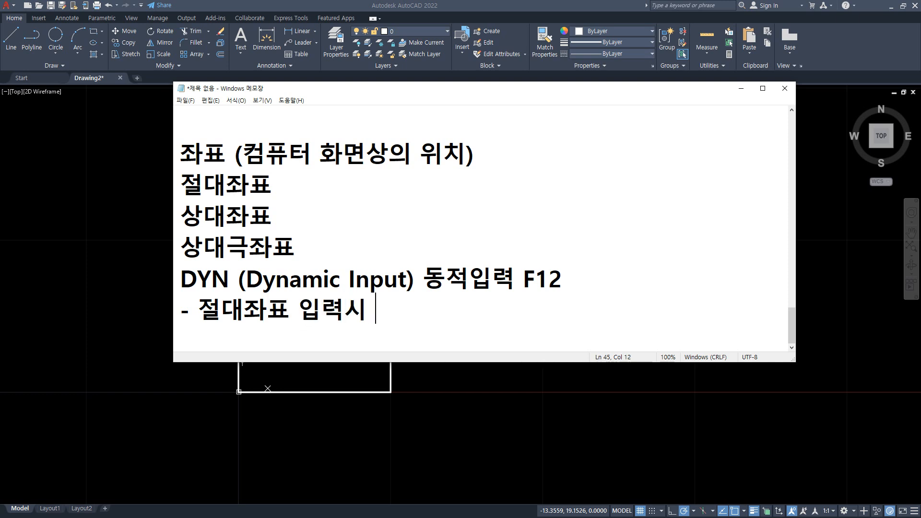
{"action": "type", "text": "#"}
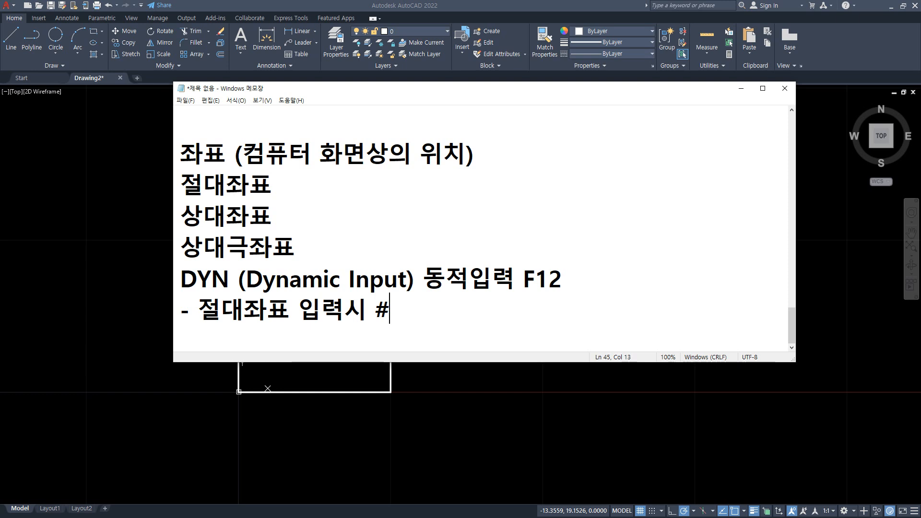
- Append "- 기본값 상대좌표" to the end of the DYN (Dynamic Input) line
{"action": "key", "text": "Up"}
{"action": "key", "text": "End"}
{"action": "type", "text": "- 기보ㄴ값 "}
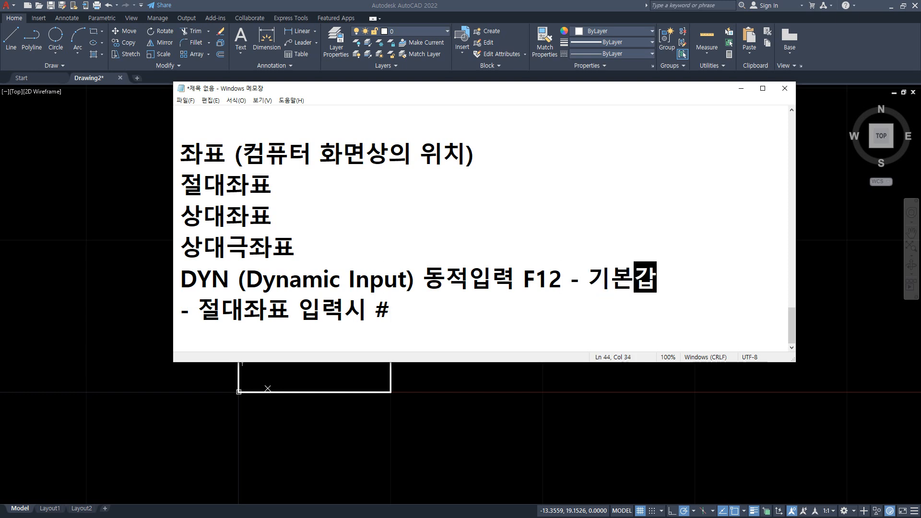
{"action": "type", "text": "상대좌표"}
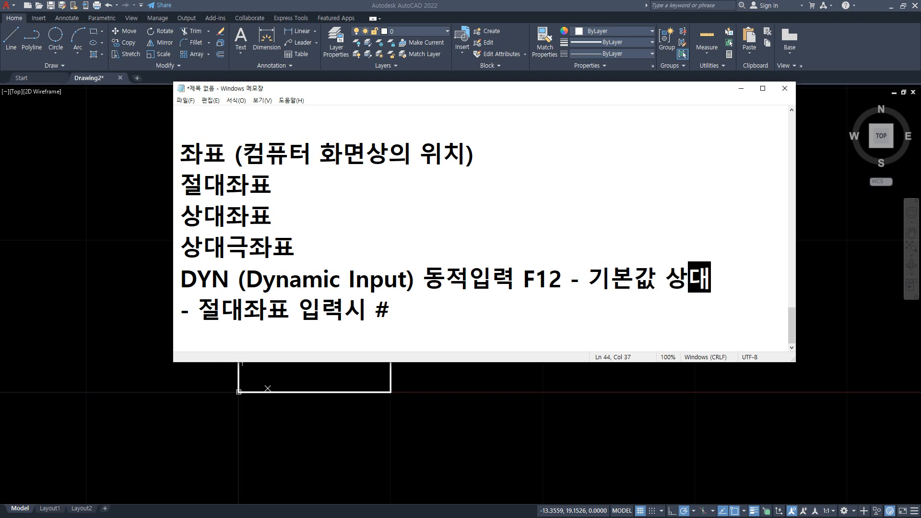